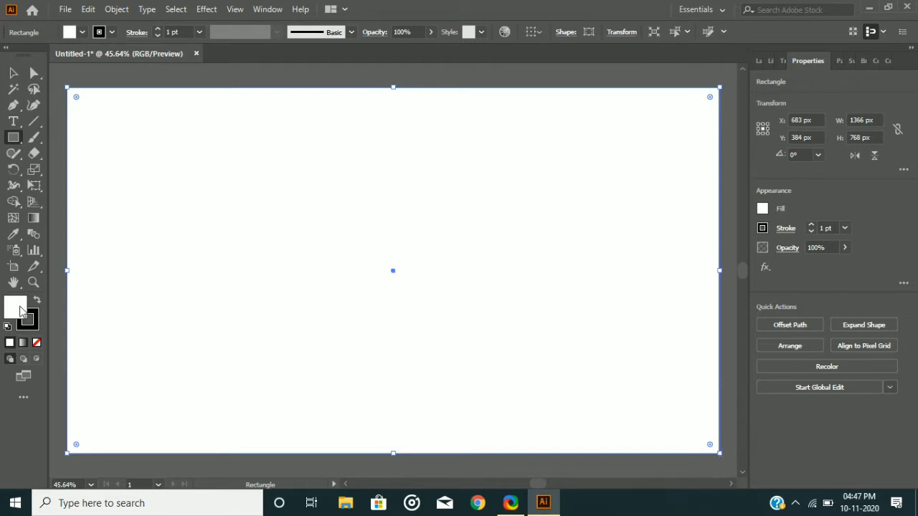
# Step: Fill the full-artboard background rectangle with dark gray 4C4C4C
pyautogui.doubleClick(21, 311)
pyautogui.click(283, 274)
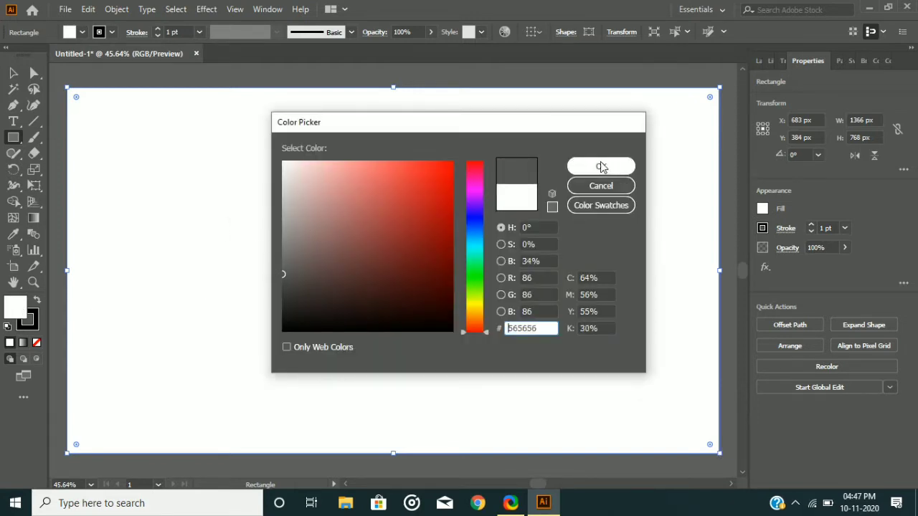
pyautogui.click(283, 280)
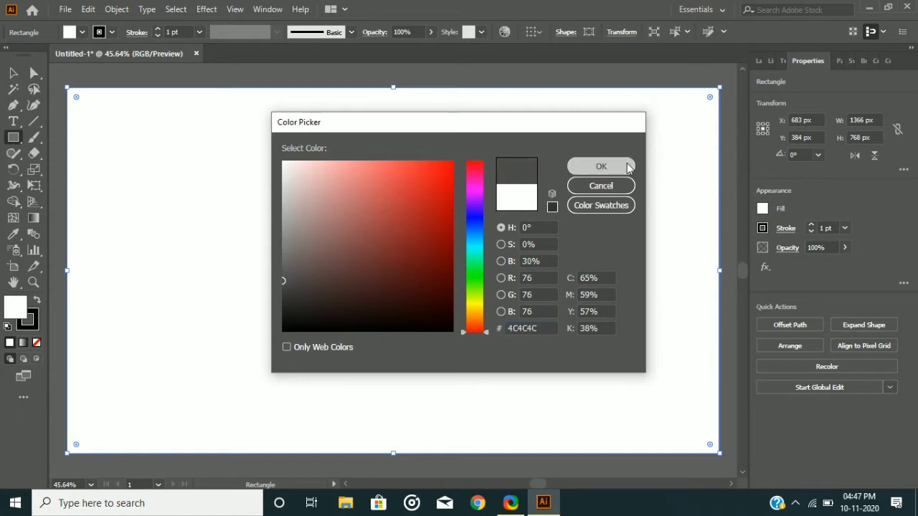
pyautogui.click(608, 167)
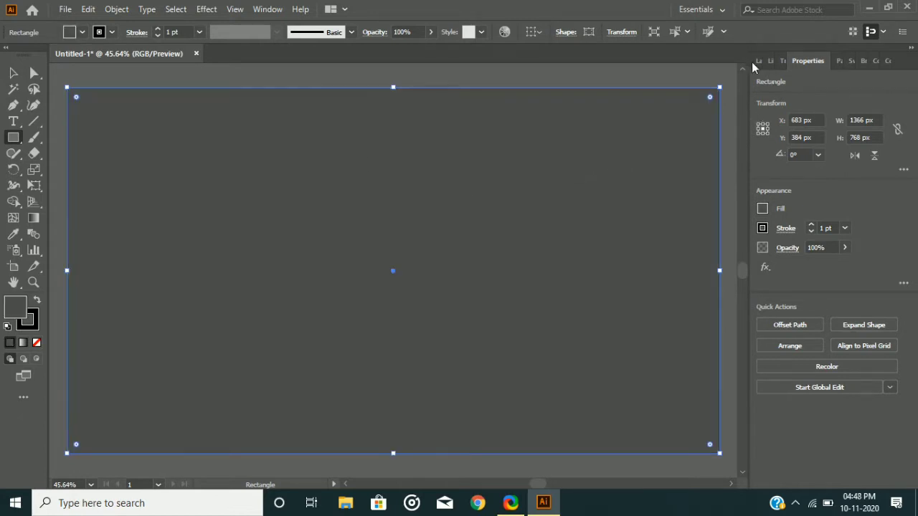
# Step: Lock Layer 1 with the background and add a new layer above it
pyautogui.click(759, 61)
pyautogui.click(781, 82)
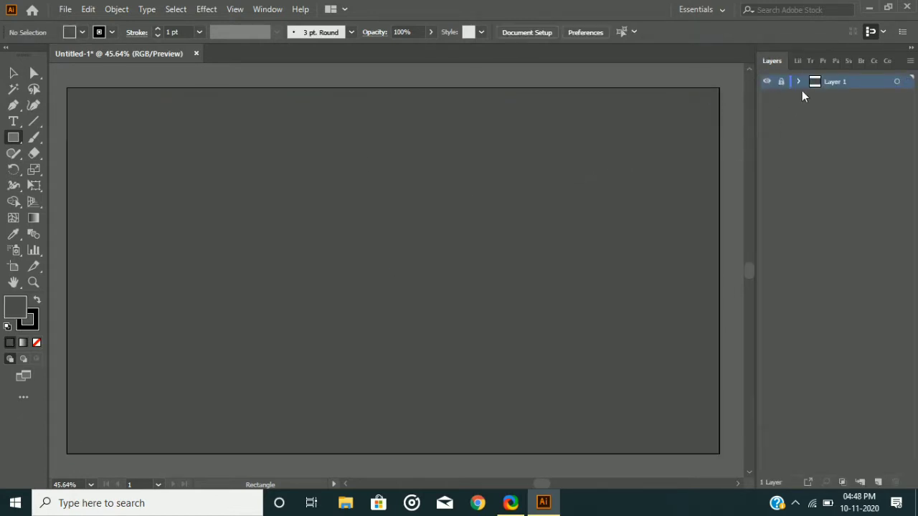
pyautogui.click(877, 482)
# Step: Draw a rectangle rotated to about 322° and lengthen it into a diagonal band past the artboard's upper-right corner and lower edge
pyautogui.moveTo(474, 86); pyautogui.dragTo(487, 424)
pyautogui.moveTo(501, 466); pyautogui.dragTo(471, 456)
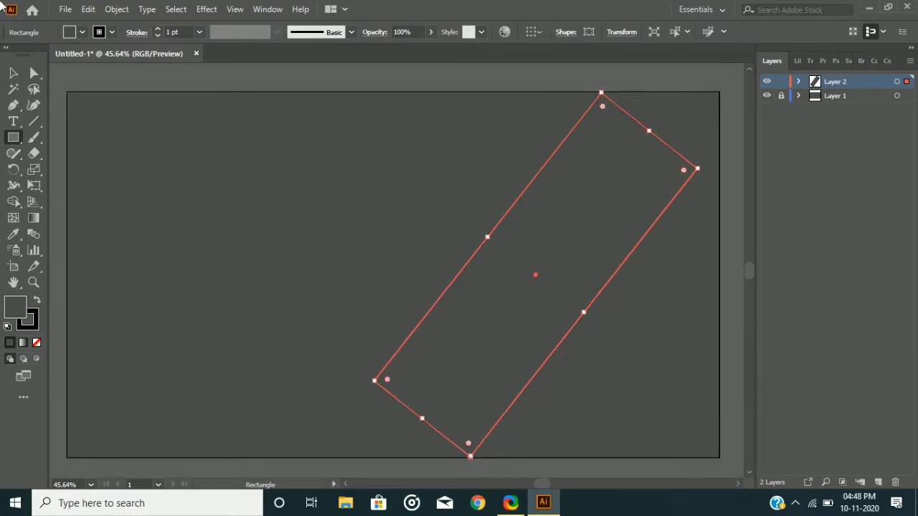
pyautogui.press('v')
pyautogui.moveTo(534, 279); pyautogui.dragTo(601, 232)
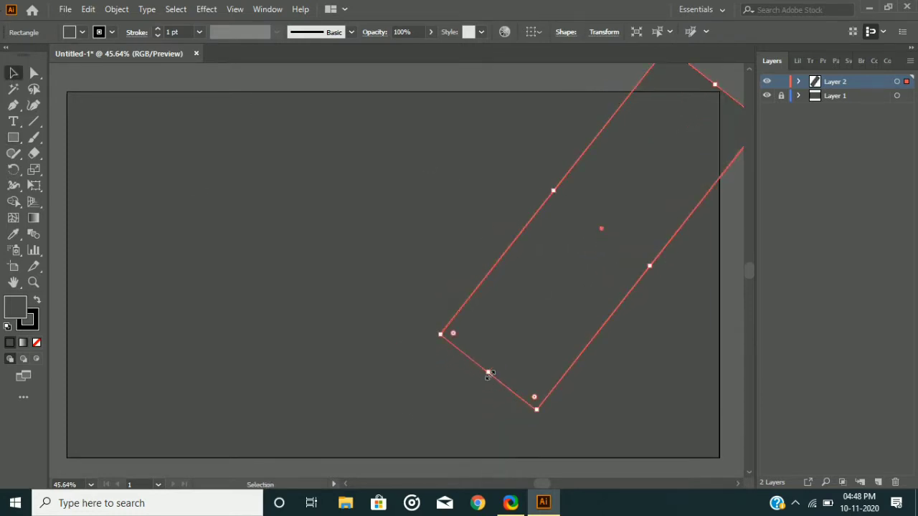
pyautogui.moveTo(488, 375); pyautogui.dragTo(353, 477)
# Step: Fill the diagonal band with bright orange FF7900 and remove its stroke
pyautogui.doubleClick(21, 315)
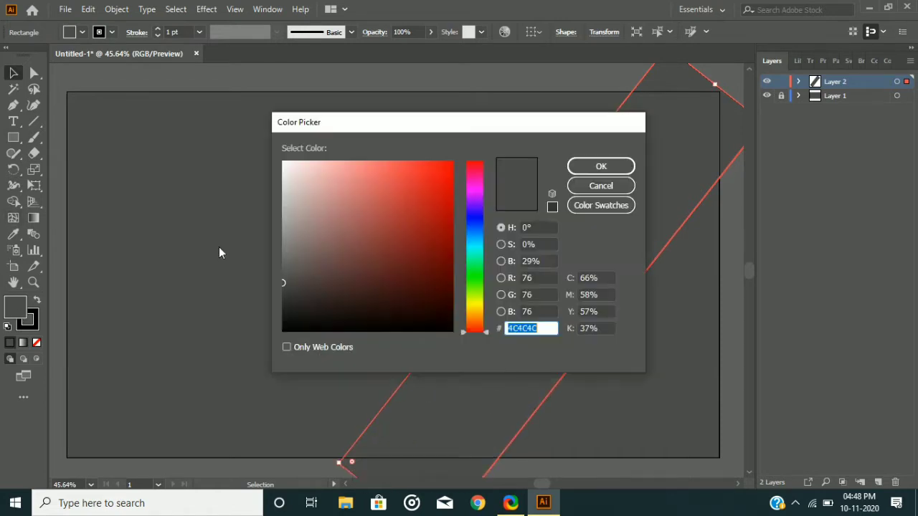
pyautogui.moveTo(467, 300); pyautogui.dragTo(475, 323)
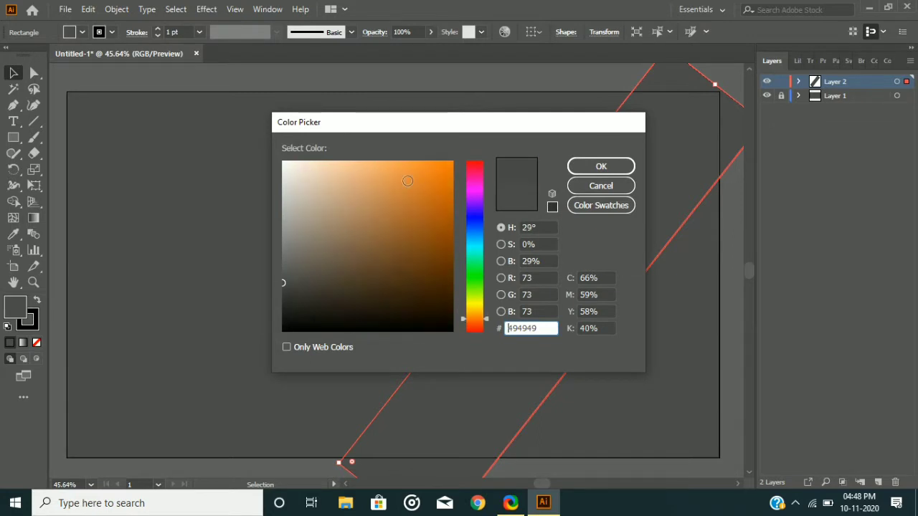
pyautogui.moveTo(408, 181); pyautogui.dragTo(452, 161)
pyautogui.click(601, 165)
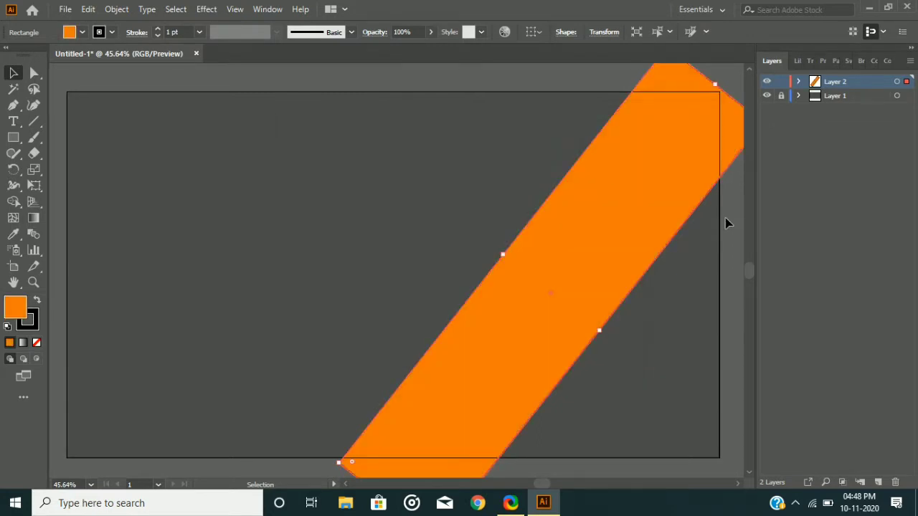
pyautogui.click(823, 64)
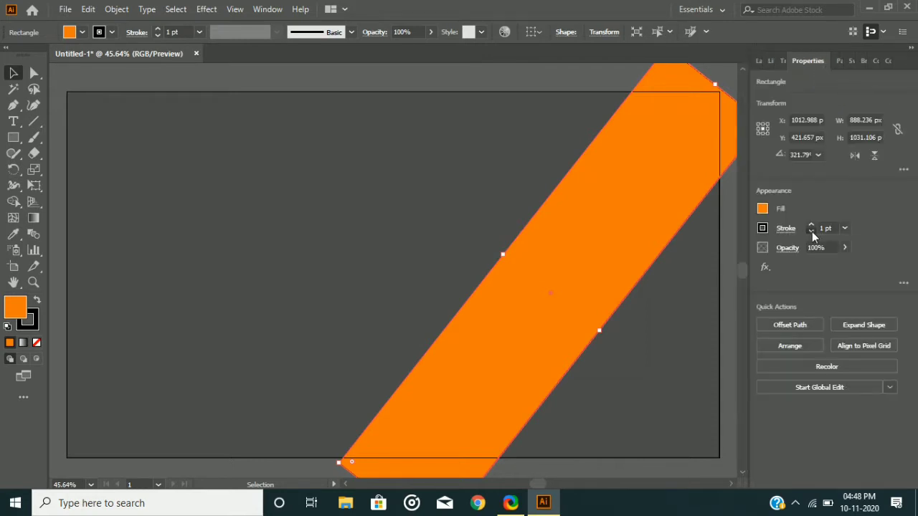
pyautogui.click(811, 232)
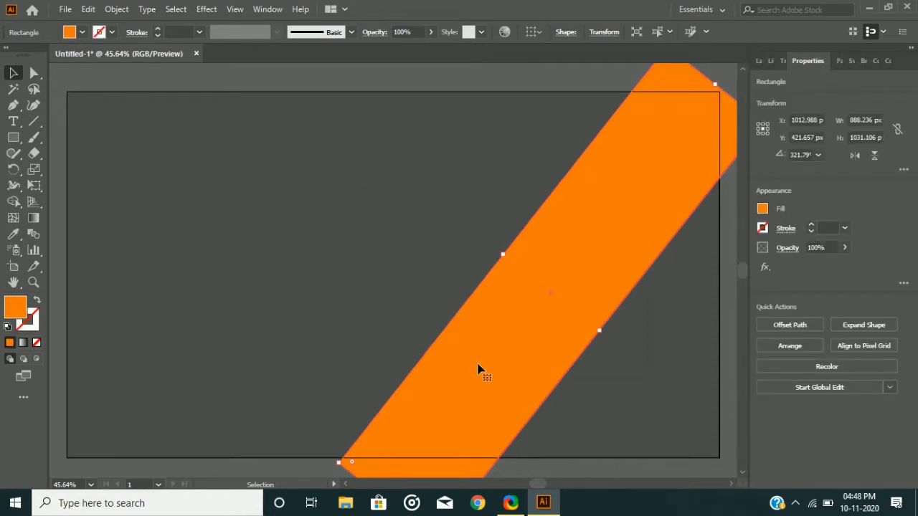
# Step: Nudge the orange band 10 px right and 2 px up
pyautogui.press('Up')
pyautogui.press('Up')
pyautogui.press('Right')
pyautogui.press('Right')
pyautogui.press('Right')
pyautogui.press('Right')
pyautogui.press('Right')
pyautogui.press('Right')
pyautogui.press('Right')
pyautogui.press('Right')
pyautogui.press('Right')
pyautogui.press('Right')
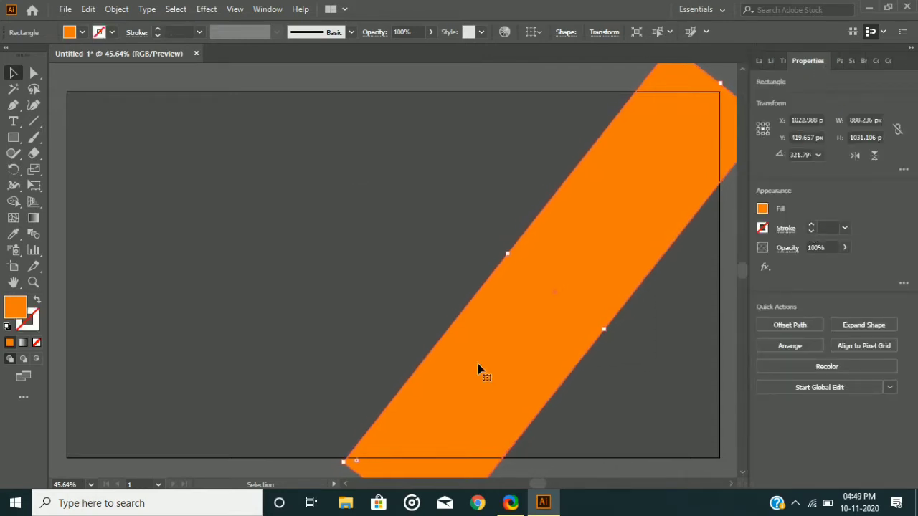
# Step: Draw a rectangle about 879 × 768 px over the artboard's right part and use it as a clipping mask for the band
pyautogui.click(13, 137)
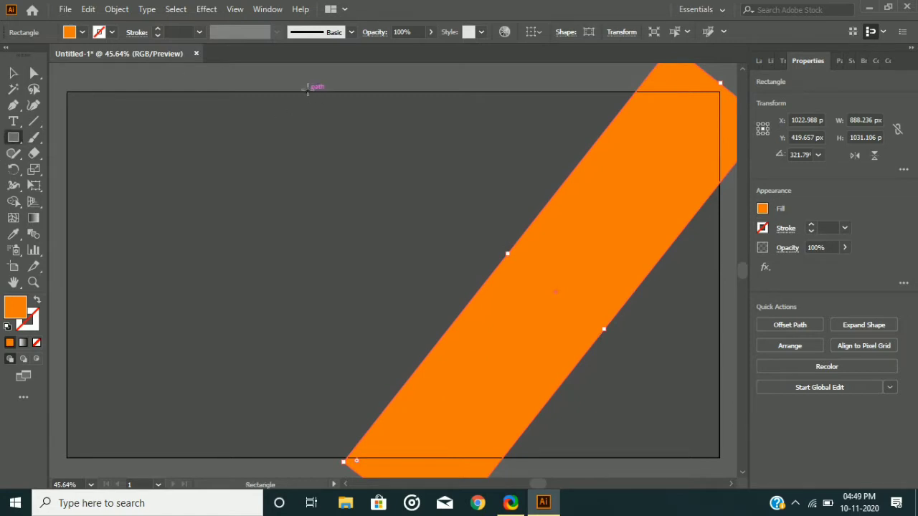
pyautogui.moveTo(300, 91)
pyautogui.mouseDown()
pyautogui.moveTo(387, 205)
pyautogui.moveTo(680, 394)
pyautogui.moveTo(720, 457)
pyautogui.mouseUp()
pyautogui.press('v')
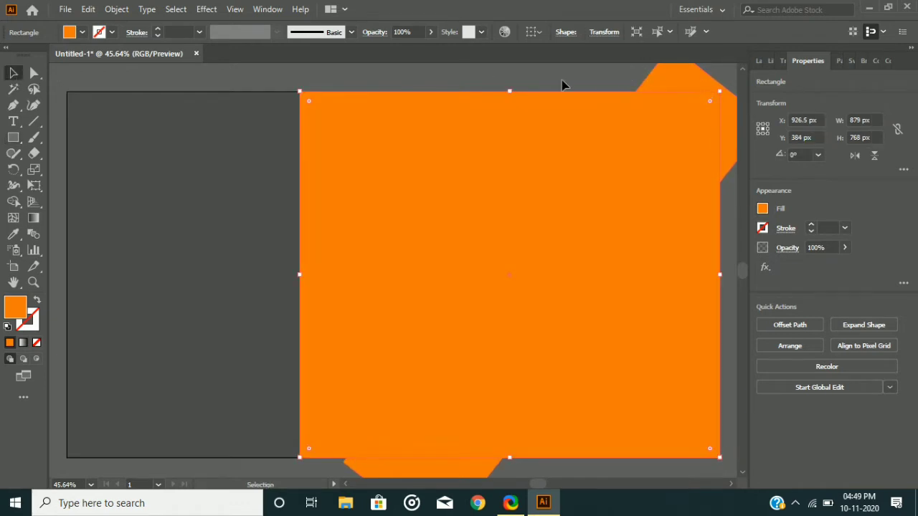
pyautogui.hotkey('ctrl', 'a')
pyautogui.click(116, 8)
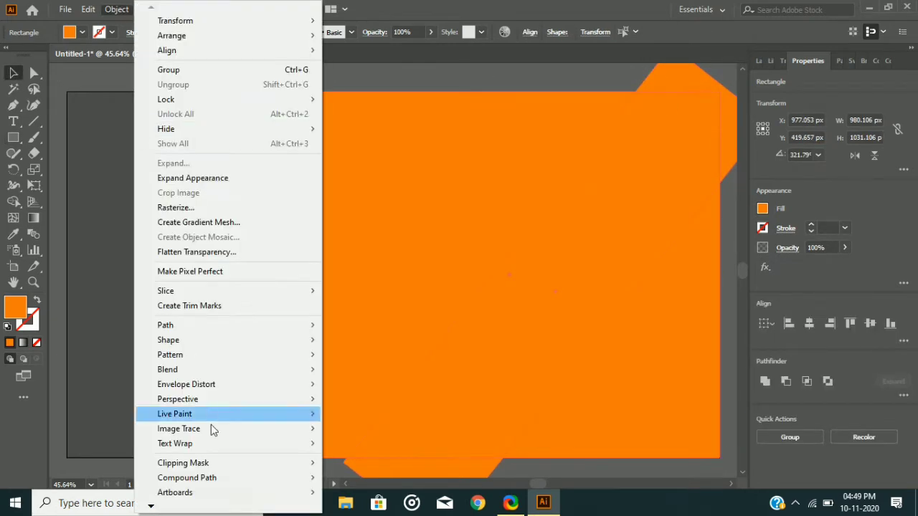
pyautogui.moveTo(243, 466)
pyautogui.click(357, 463)
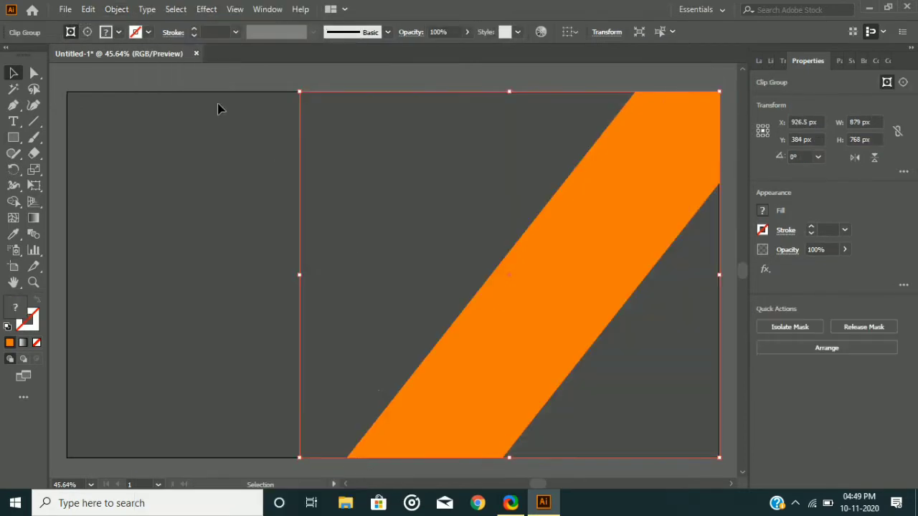
pyautogui.click(219, 82)
# Step: Draw an orange square of about 419 px in the artboard's upper-left corner and delete its lower-right anchor to form a triangle
pyautogui.click(13, 137)
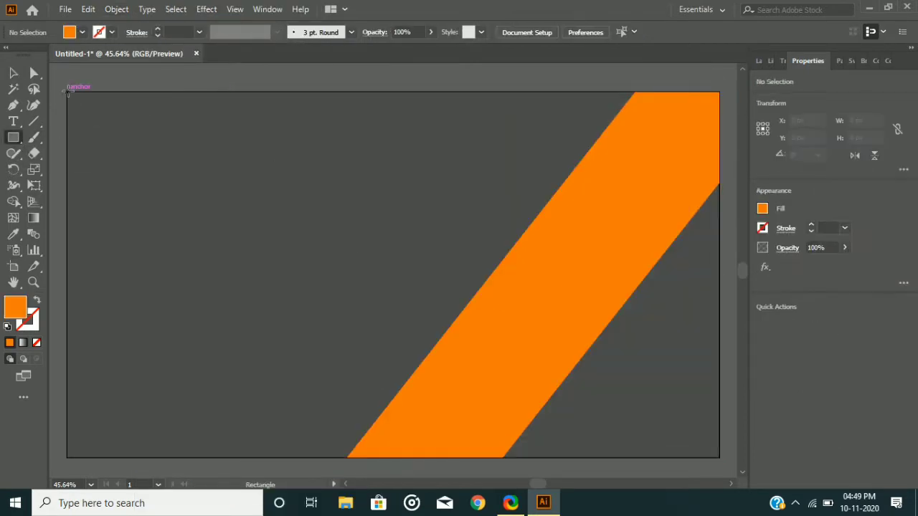
pyautogui.moveTo(67, 92); pyautogui.dragTo(201, 293)
pyautogui.press('p')
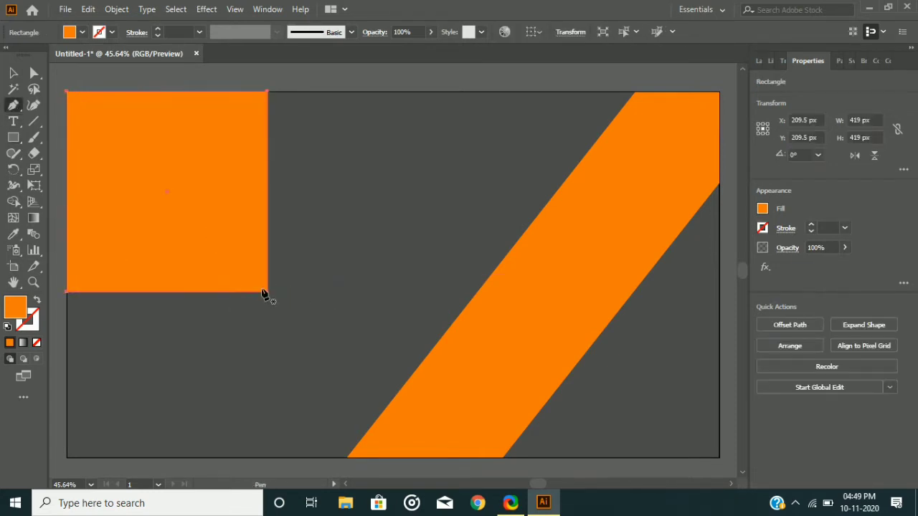
pyautogui.click(266, 292)
pyautogui.press('v')
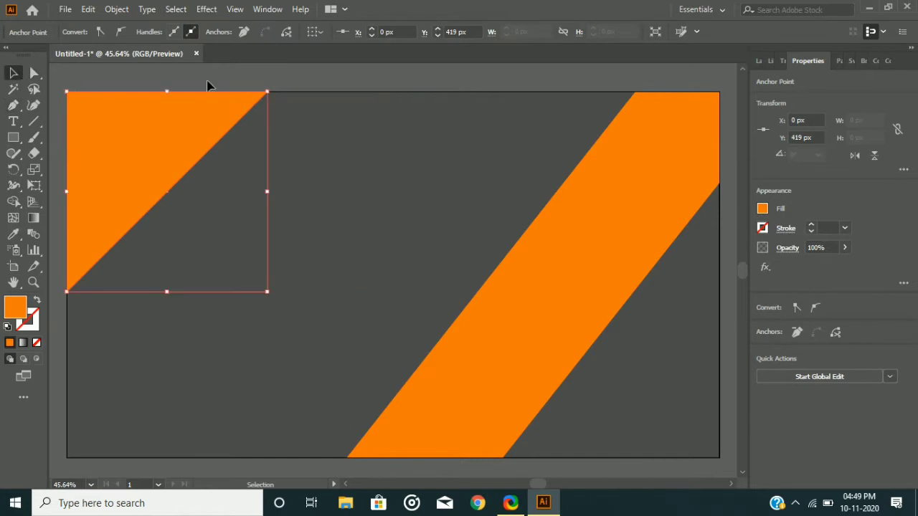
pyautogui.click(236, 83)
# Step: Place the nikon image from the Downloads folder over the diagonal band, tilted to about 347°
pyautogui.click(487, 363)
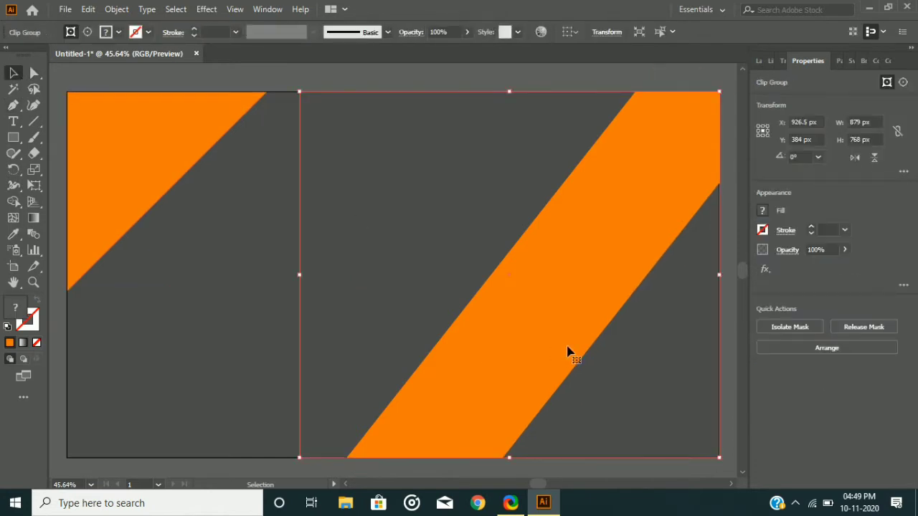
pyautogui.click(66, 8)
pyautogui.click(147, 226)
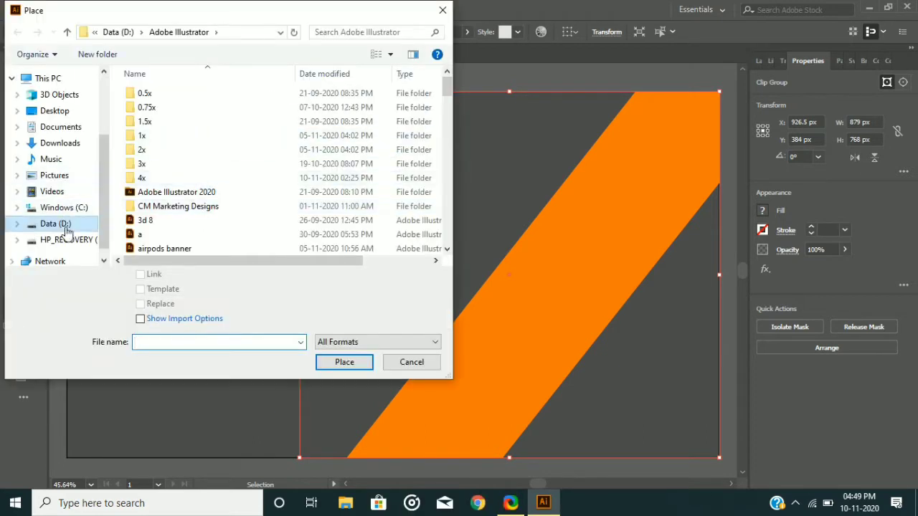
pyautogui.click(60, 144)
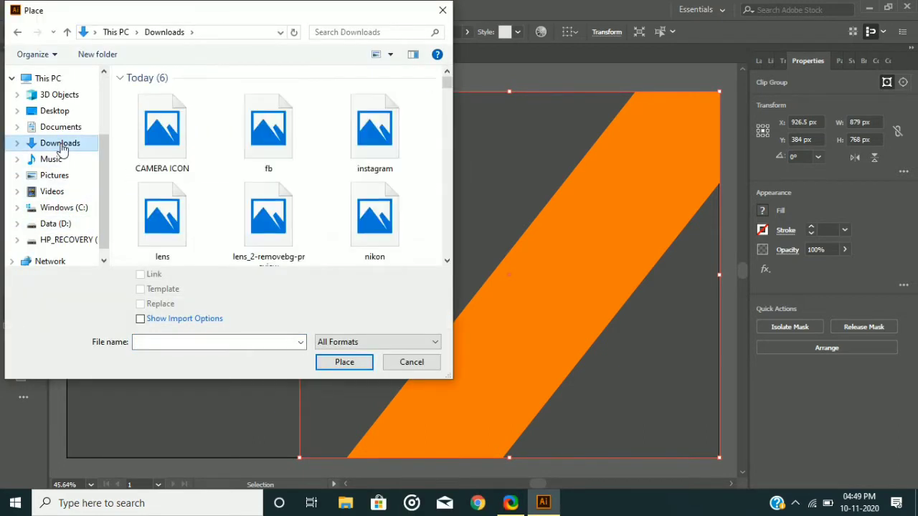
pyautogui.scroll(-2, 287, 207)
pyautogui.scroll(1, 189, 205)
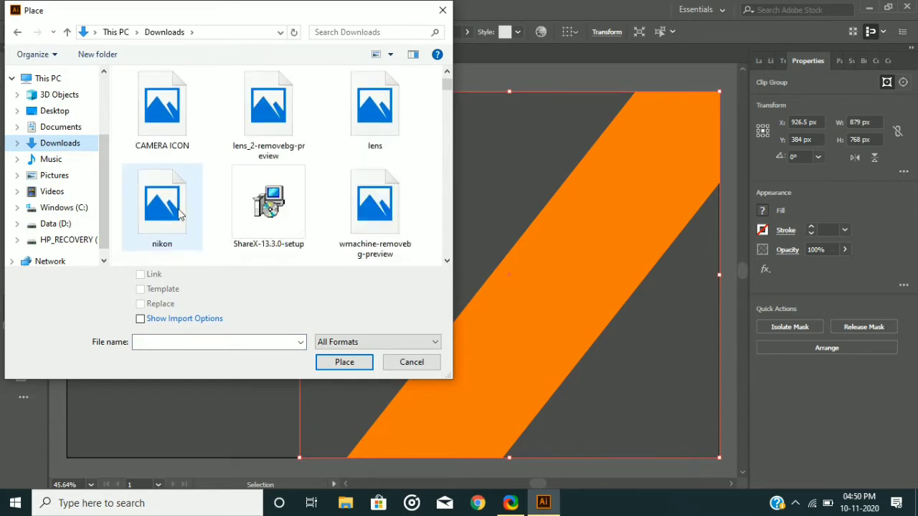
pyautogui.click(163, 252)
pyautogui.click(344, 362)
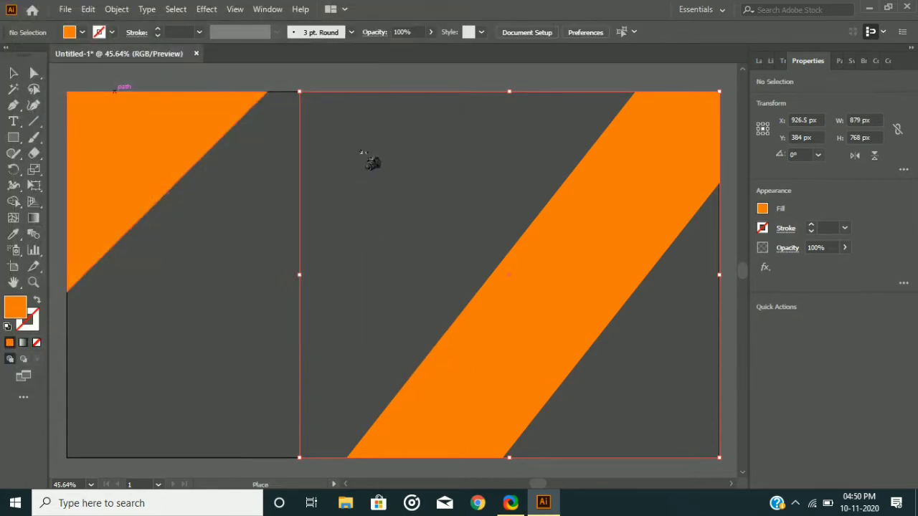
pyautogui.moveTo(450, 279); pyautogui.dragTo(567, 381)
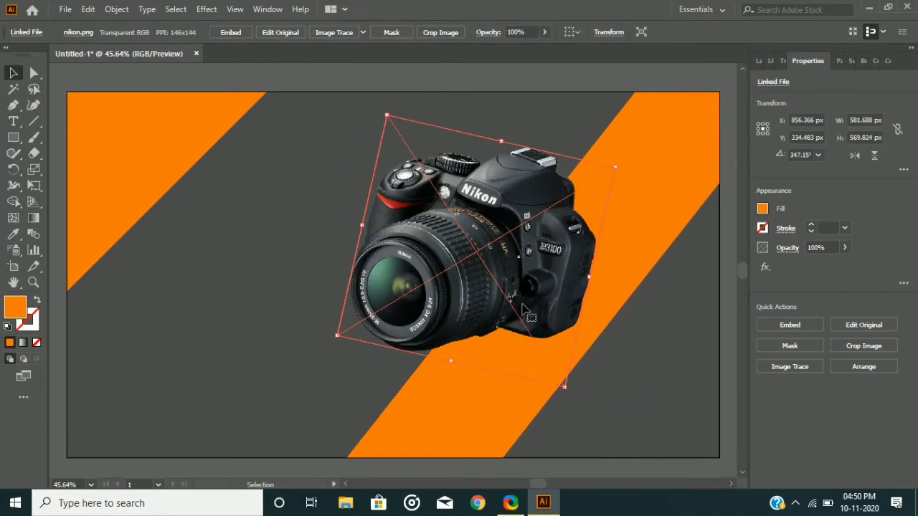
# Step: Adjust the camera image's position, tilt it to about 343° and resize it to about 589 × 578 px
pyautogui.moveTo(529, 309); pyautogui.dragTo(540, 309)
pyautogui.moveTo(576, 391)
pyautogui.mouseDown()
pyautogui.moveTo(570, 385)
pyautogui.moveTo(569, 393)
pyautogui.mouseUp()
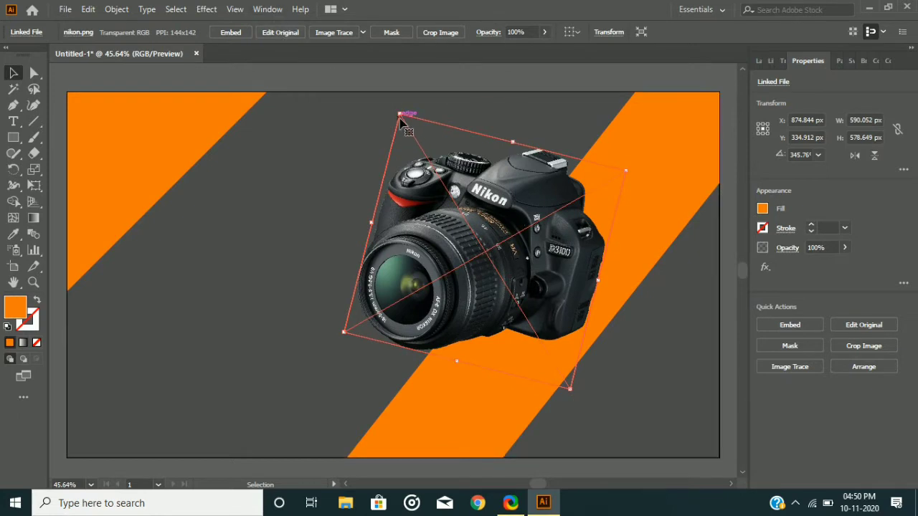
pyautogui.moveTo(399, 114); pyautogui.dragTo(408, 126)
pyautogui.hotkey('shift', 'Left')
pyautogui.hotkey('shift', 'Left')
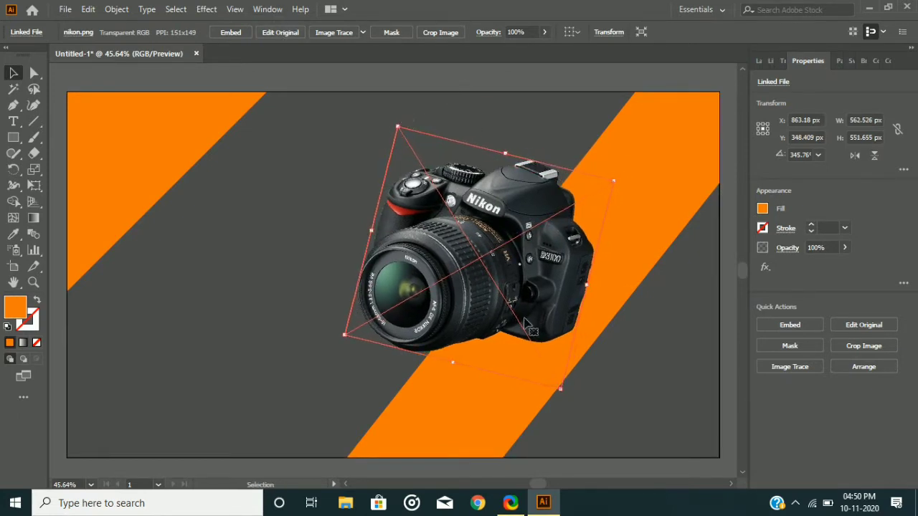
pyautogui.moveTo(558, 388)
pyautogui.mouseDown()
pyautogui.moveTo(590, 406)
pyautogui.moveTo(552, 396)
pyautogui.mouseUp()
pyautogui.press('Left')
pyautogui.press('Up')
pyautogui.hotkey('shift', 'Left')
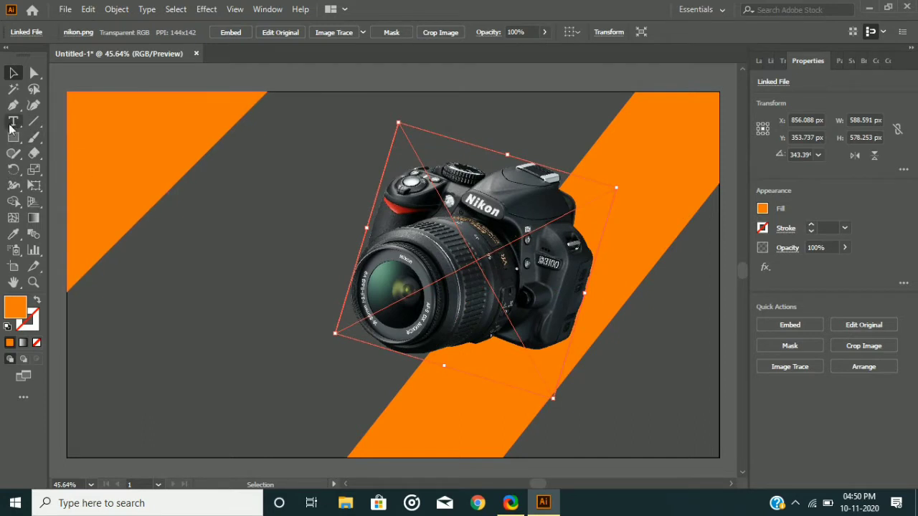
# Step: Draw a flat ellipse about 193 × 41 px beside the camera and fill it with near-black 020202
pyautogui.moveTo(8, 138); pyautogui.dragTo(72, 168)
pyautogui.moveTo(141, 171); pyautogui.dragTo(293, 259)
pyautogui.click(13, 72)
pyautogui.doubleClick(20, 314)
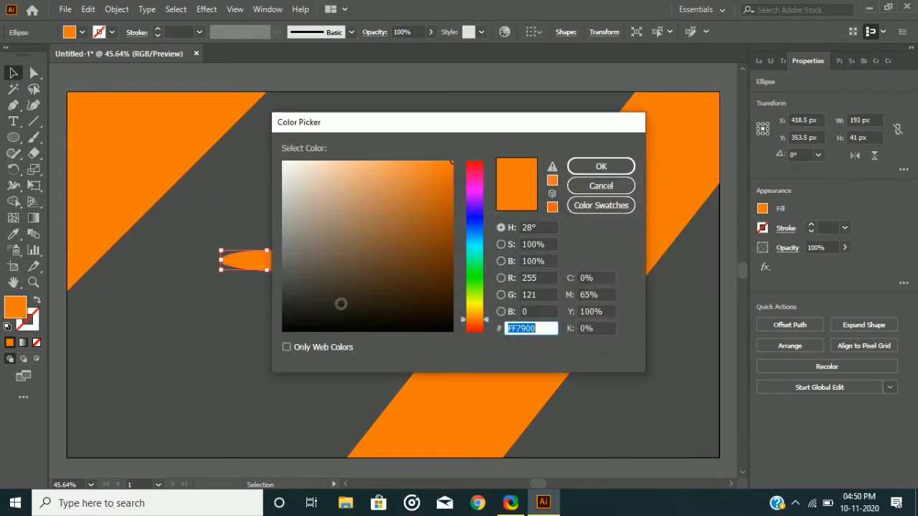
pyautogui.write('020202')
pyautogui.click(598, 166)
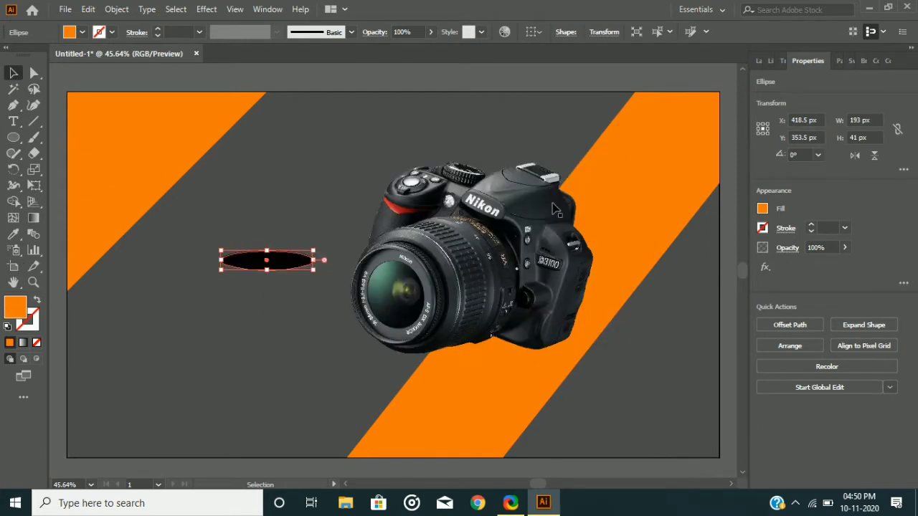
# Step: Apply a 10-pixel Gaussian Blur to the black ellipse and lower its opacity to 50%
pyautogui.click(206, 9)
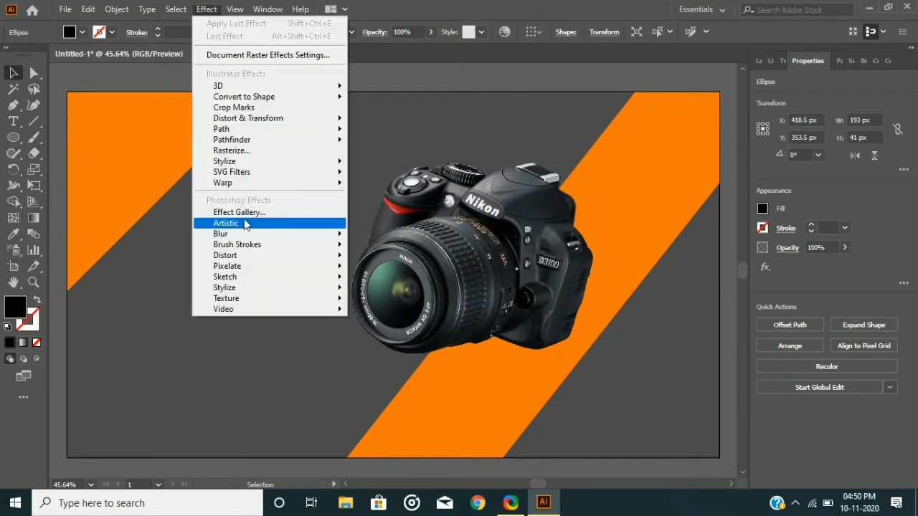
pyautogui.moveTo(247, 235)
pyautogui.click(367, 238)
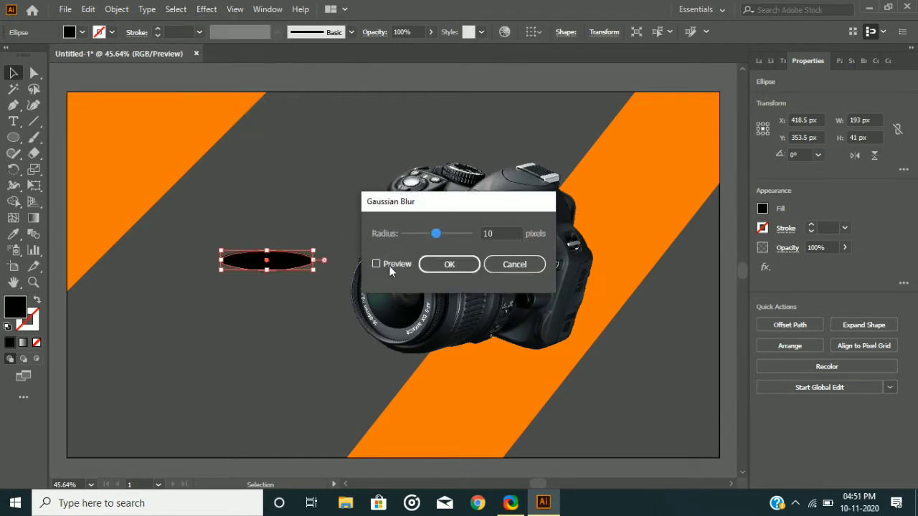
pyautogui.click(390, 271)
pyautogui.click(449, 264)
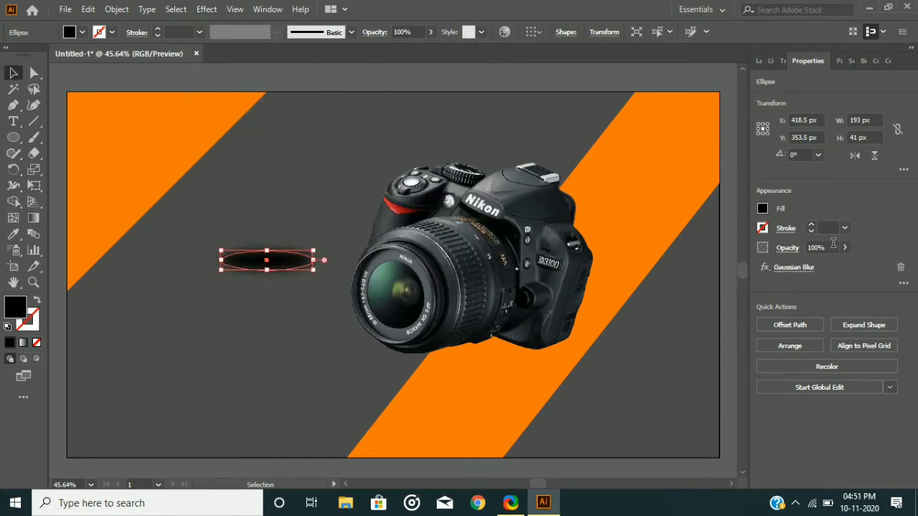
pyautogui.click(844, 248)
pyautogui.moveTo(824, 268); pyautogui.dragTo(822, 267)
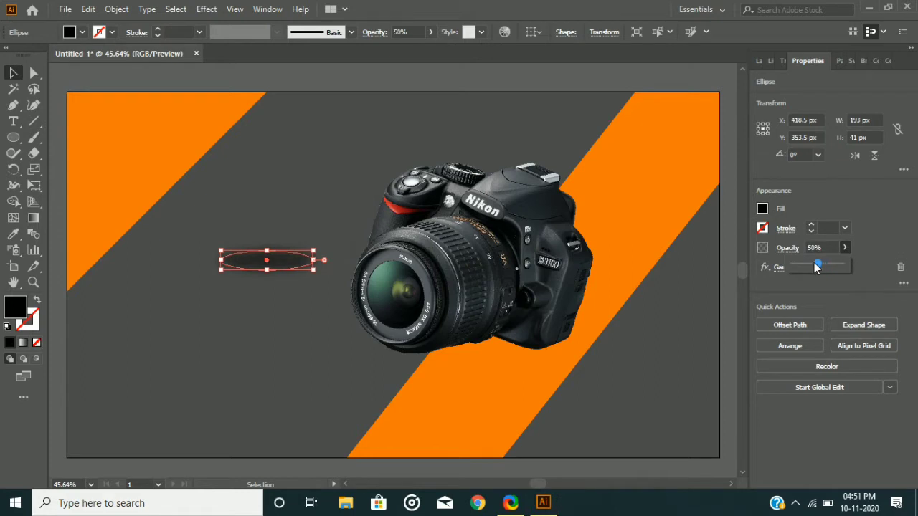
# Step: Move the blurred ellipse beneath the camera body as a shadow and shrink it to about 154 × 31 px
pyautogui.moveTo(266, 260); pyautogui.dragTo(498, 347)
pyautogui.moveTo(586, 362); pyautogui.dragTo(574, 364)
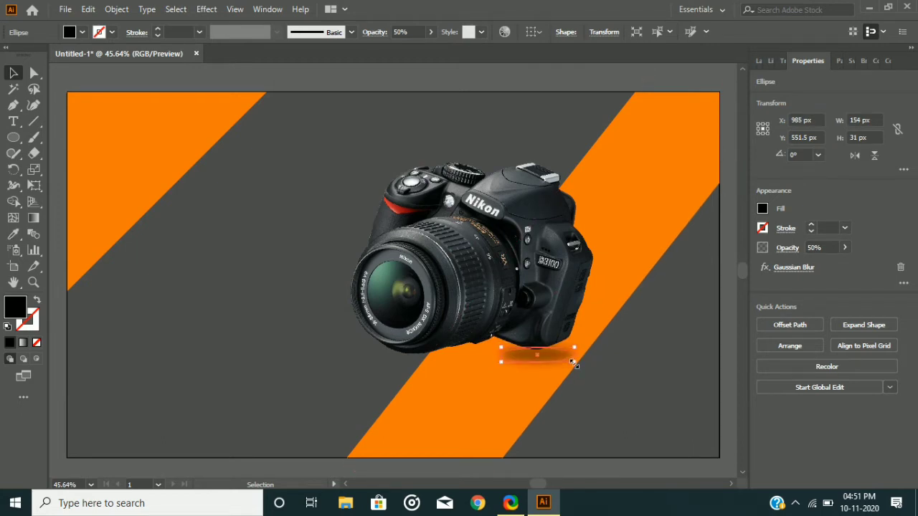
pyautogui.click(633, 366)
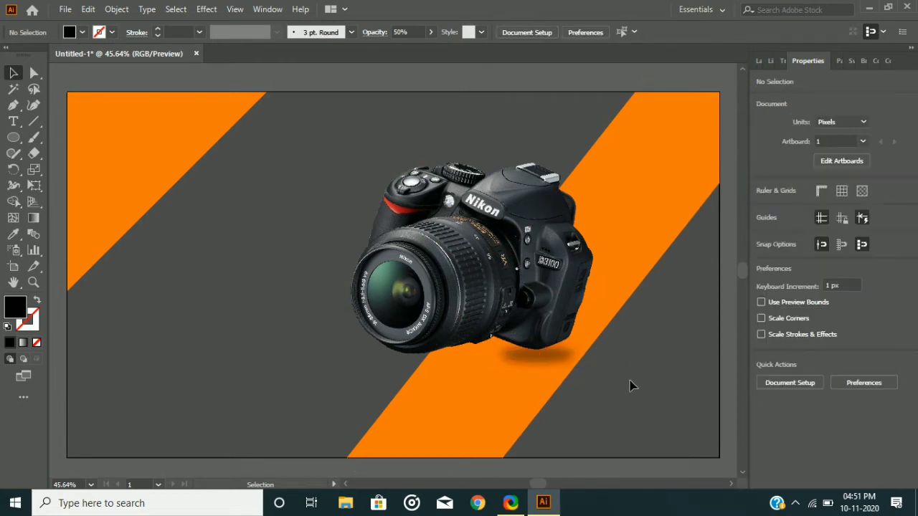
pyautogui.click(543, 359)
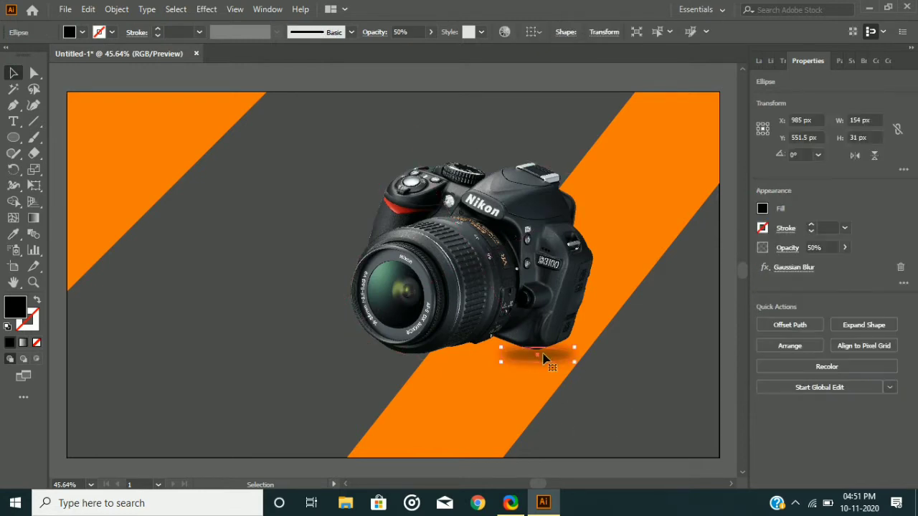
pyautogui.click(590, 398)
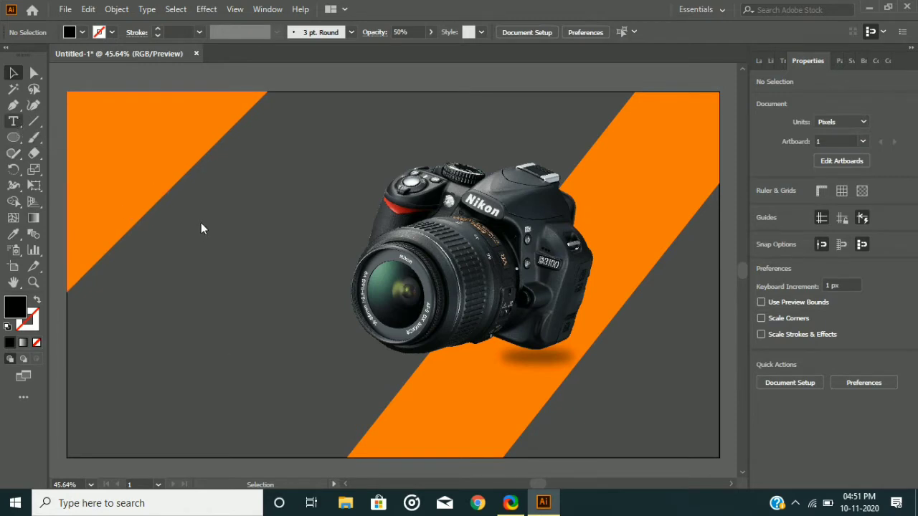
# Step: Add the text "ARE YOU READY?" beside the camera and enlarge it to about 30 pt
pyautogui.click(177, 210)
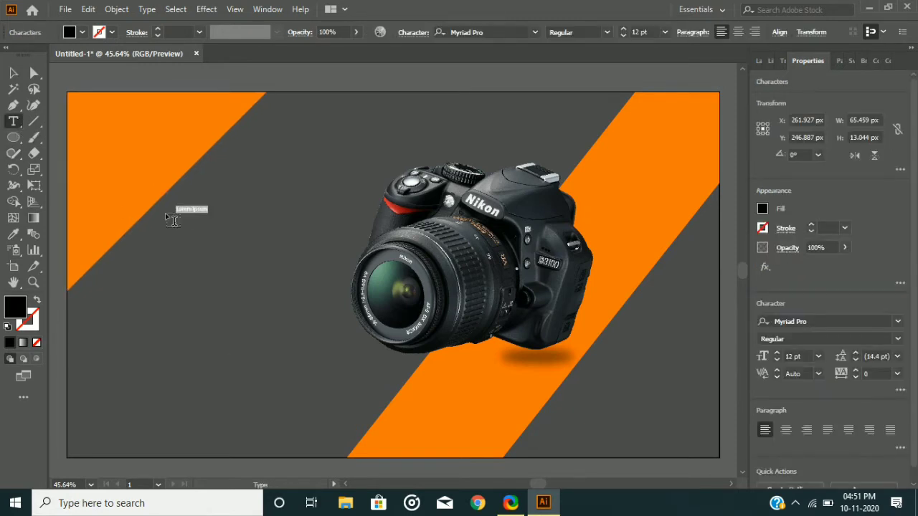
pyautogui.write('ARE YOU READY?')
pyautogui.click(12, 70)
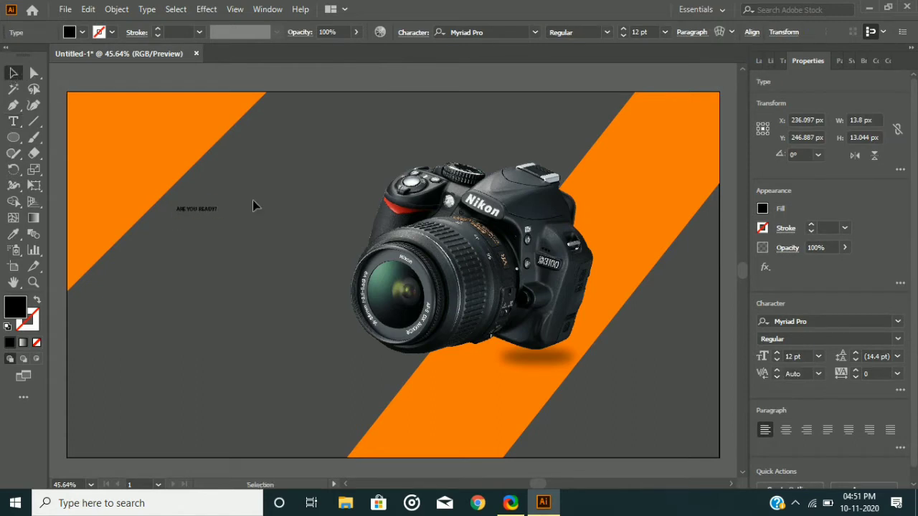
pyautogui.moveTo(218, 213); pyautogui.dragTo(280, 238)
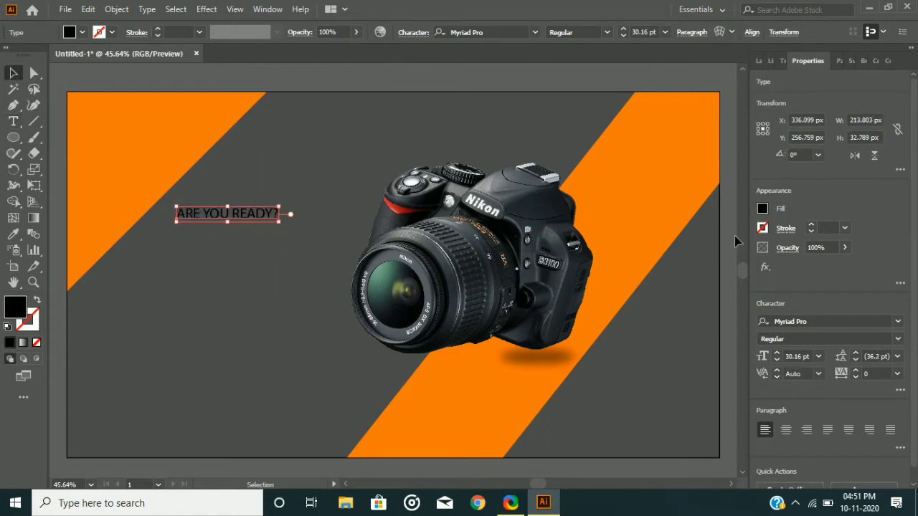
# Step: Fill the "ARE YOU READY?" text with white, enlarge it to about 34 pt and move it slightly down
pyautogui.click(762, 208)
pyautogui.click(635, 256)
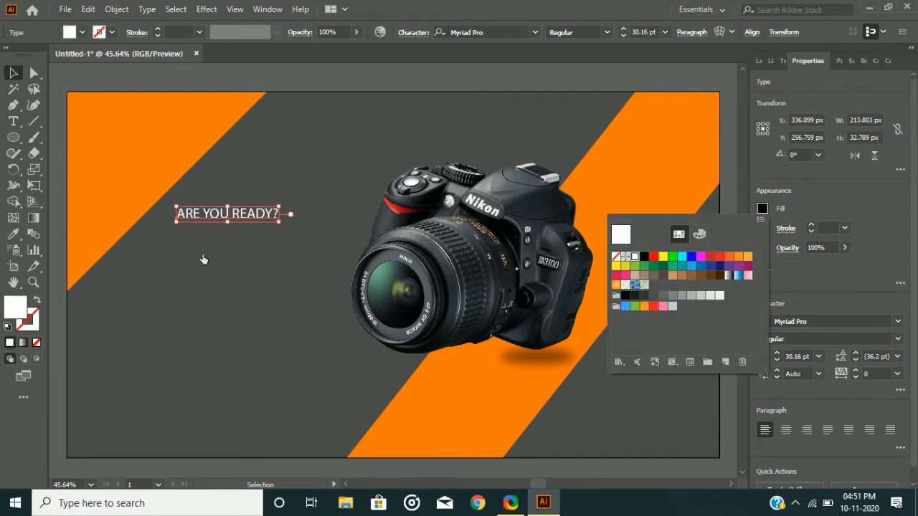
pyautogui.click(281, 226)
pyautogui.moveTo(280, 225); pyautogui.dragTo(242, 225)
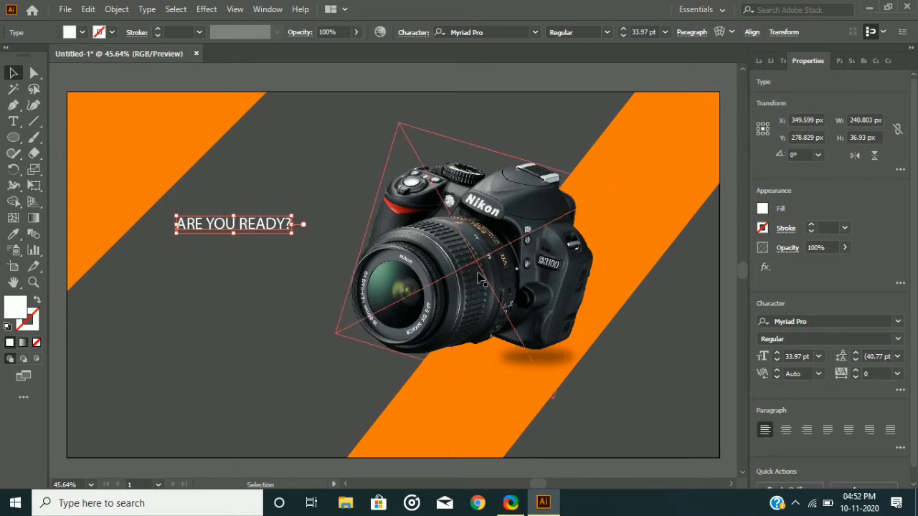
# Step: Shift the camera image and its shadow together slightly right and up, to about X 876, Y 337 px
pyautogui.click(543, 353)
pyautogui.keyDown('shift'); pyautogui.click(548, 361); pyautogui.keyUp('shift')
pyautogui.hotkey('shift', 'Right')
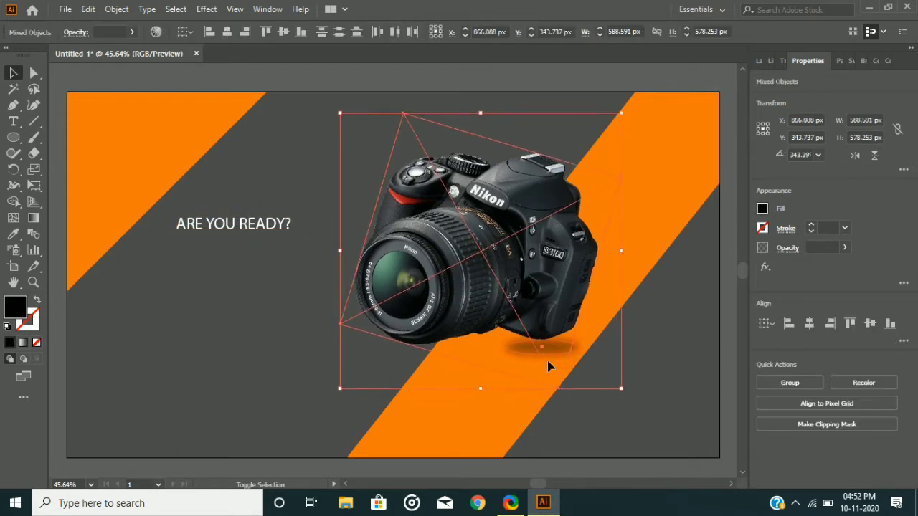
pyautogui.hotkey('shift', 'Up')
pyautogui.hotkey('shift', 'Right')
pyautogui.press('Down')
pyautogui.press('Down')
pyautogui.press('Down')
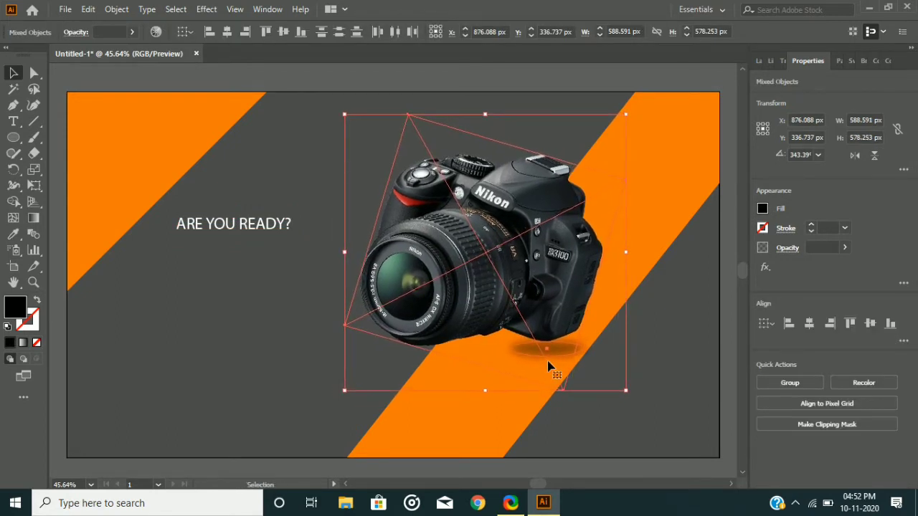
# Step: Duplicate the "ARE YOU READY?" text directly below and replace the copy's wording with "PHOTOGRAPHY" and "TREND 2020" on two lines
pyautogui.moveTo(215, 227); pyautogui.dragTo(219, 246)
pyautogui.tripleClick(217, 246)
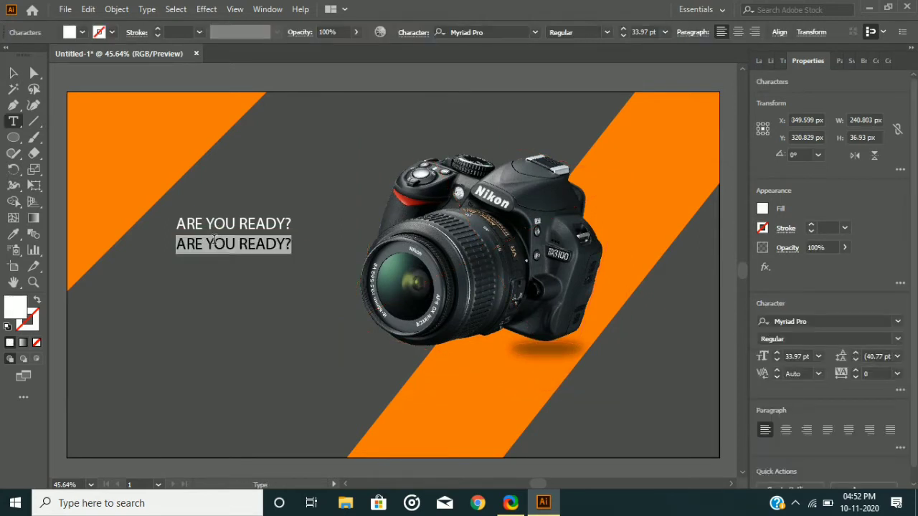
pyautogui.write('PHOTOGRAPHY')
pyautogui.press('Return')
pyautogui.write('TREND 2020')
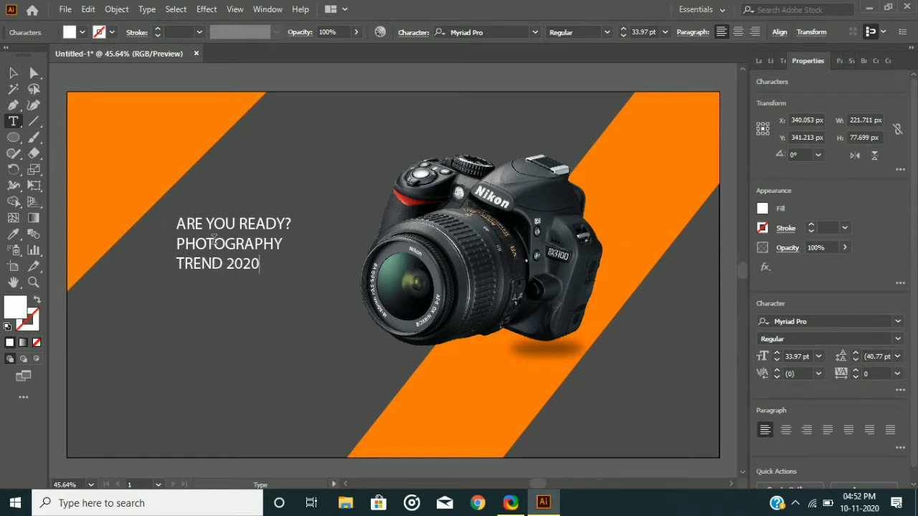
# Step: Preview fonts on the "PHOTOGRAPHY TREND 2020" text and set its font to Bauhaus 93
pyautogui.click(13, 72)
pyautogui.click(897, 321)
pyautogui.press('Down')
pyautogui.press('Down')
pyautogui.press('Down')
pyautogui.press('Down')
pyautogui.press('Down')
pyautogui.press('Down')
pyautogui.press('Down')
pyautogui.press('Down')
pyautogui.press('Down')
pyautogui.press('Down')
pyautogui.press('Down')
pyautogui.press('Down')
pyautogui.press('Down')
pyautogui.press('Down')
pyautogui.press('Down')
pyautogui.press('Down')
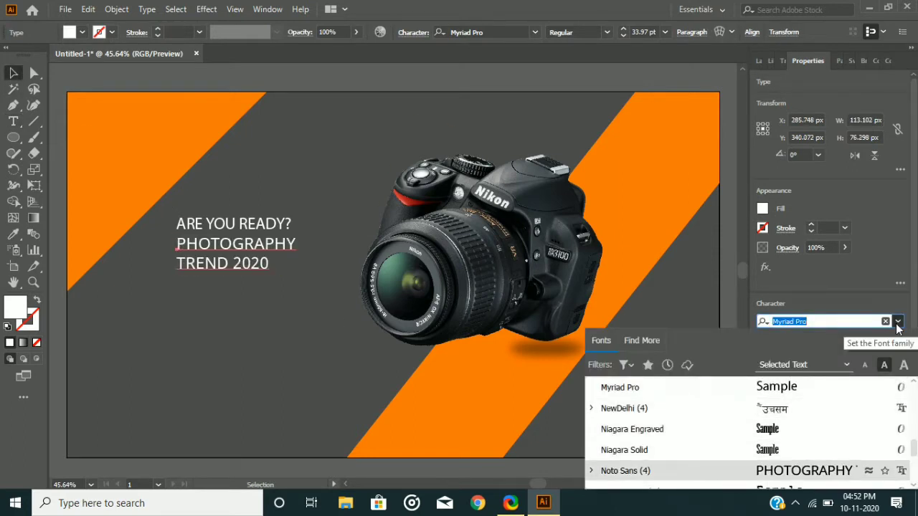
pyautogui.press('Down')
pyautogui.press('Down')
pyautogui.press('Down')
pyautogui.press('Down')
pyautogui.press('Down')
pyautogui.press('Down')
pyautogui.press('Down')
pyautogui.press('Down')
pyautogui.press('Down')
pyautogui.press('Down')
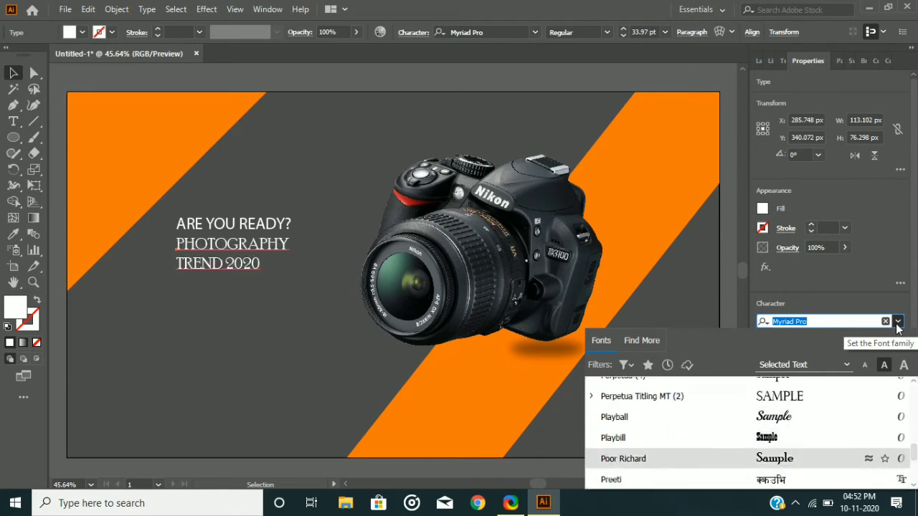
pyautogui.press('Down')
pyautogui.press('Down')
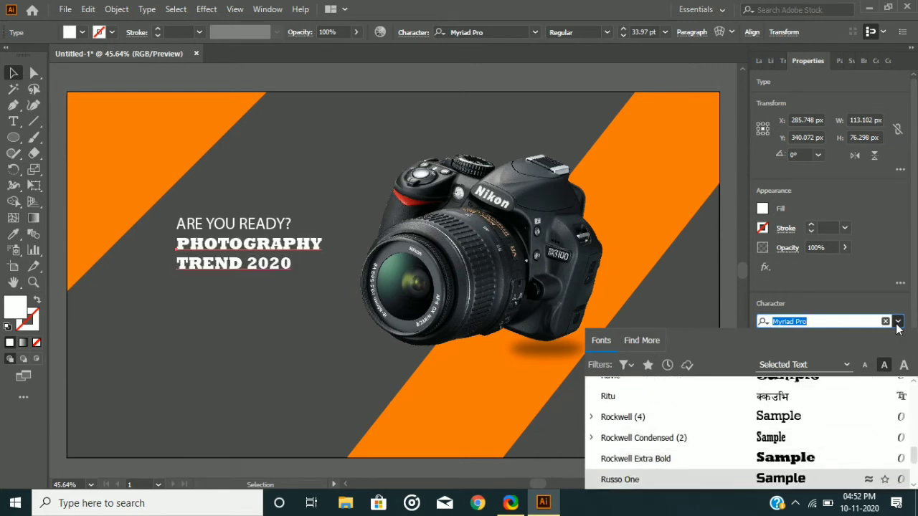
pyautogui.press('Down')
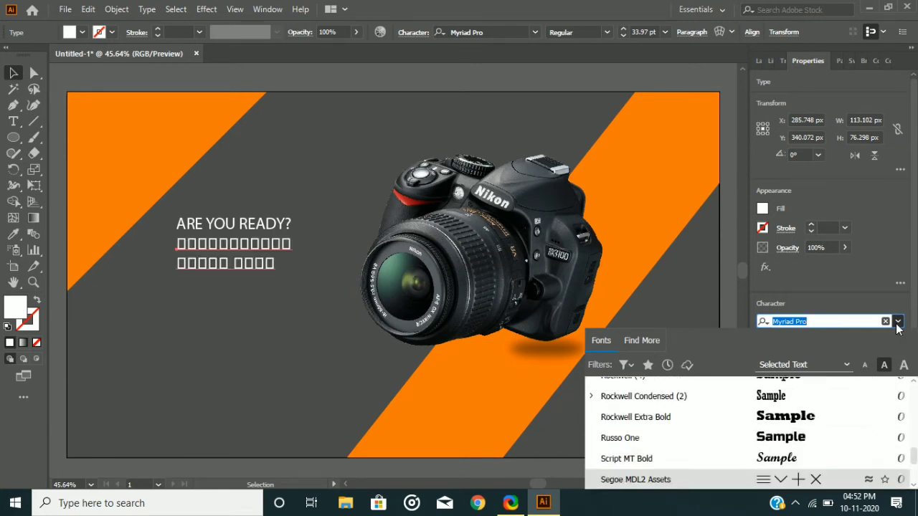
pyautogui.press('Down')
pyautogui.press('Down')
pyautogui.press('Down')
pyautogui.press('Down')
pyautogui.press('Down')
pyautogui.press('Down')
pyautogui.press('Down')
pyautogui.press('Down')
pyautogui.press('Down')
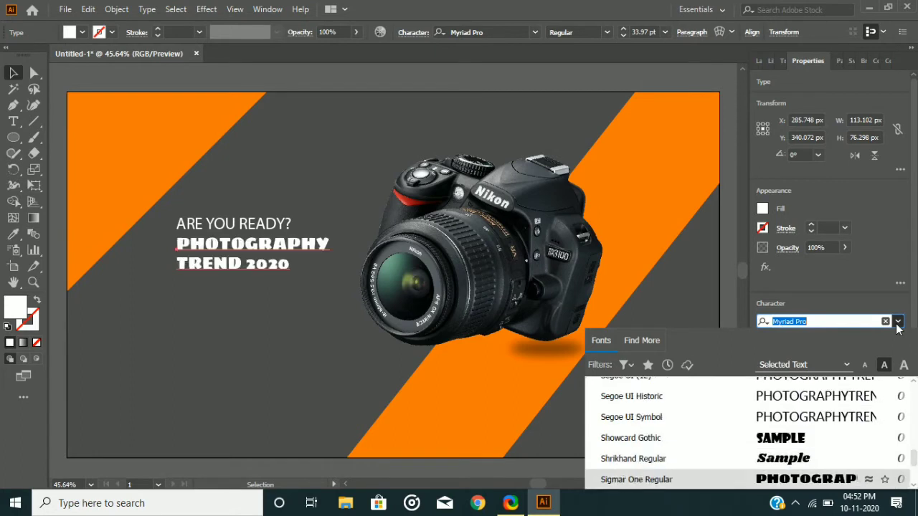
pyautogui.press('Down')
pyautogui.press('Down')
pyautogui.press('Down')
pyautogui.press('Down')
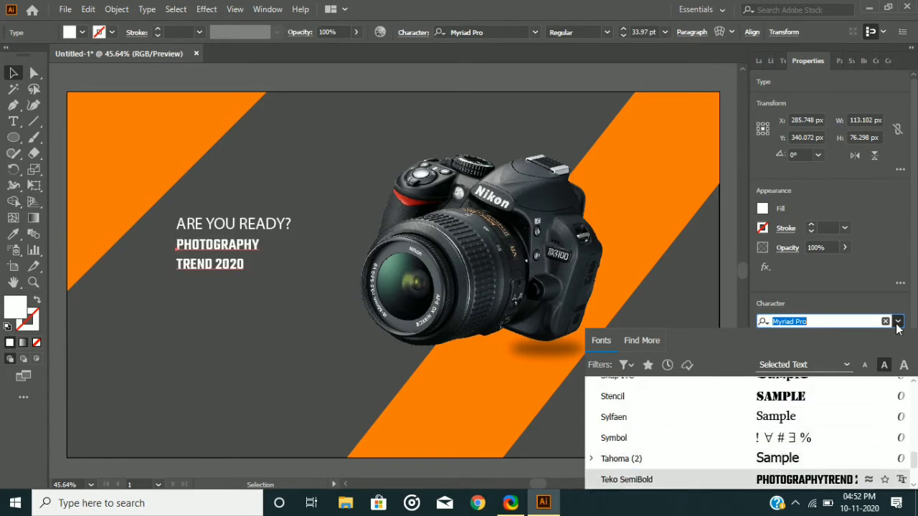
pyautogui.press('Down')
pyautogui.press('Down')
pyautogui.press('Down')
pyautogui.press('Down')
pyautogui.press('Down')
pyautogui.press('Down')
pyautogui.press('Down')
pyautogui.press('Down')
pyautogui.press('Down')
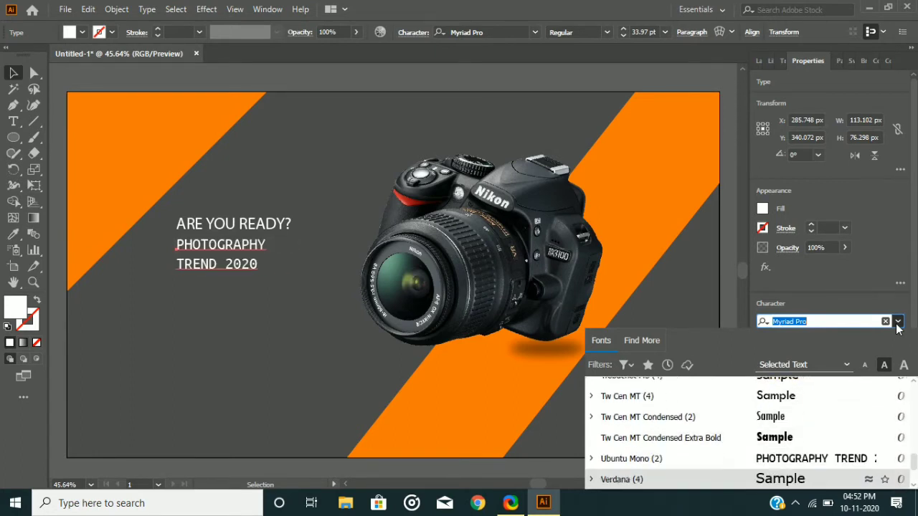
pyautogui.press('Down')
pyautogui.press('Down')
pyautogui.press('Down')
pyautogui.press('Down')
pyautogui.press('Down')
pyautogui.press('Down')
pyautogui.press('Down')
pyautogui.press('Down')
pyautogui.press('Down')
pyautogui.press('Down')
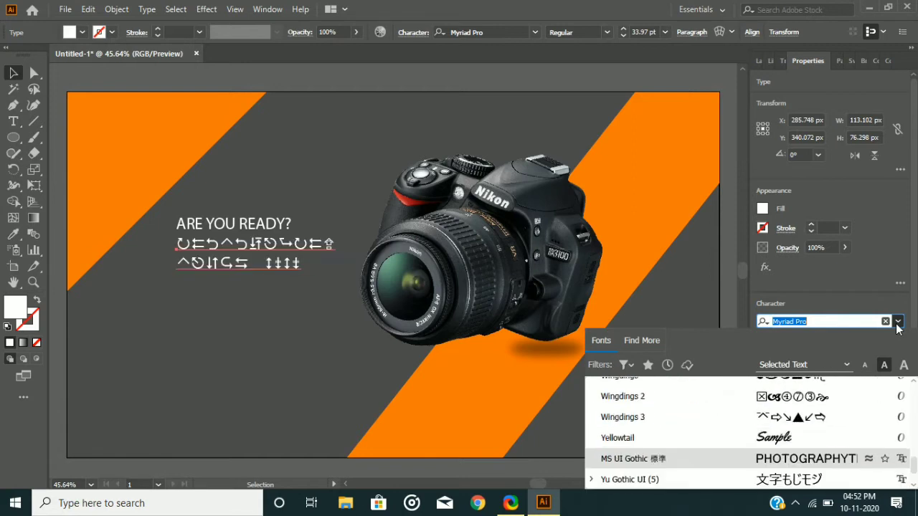
pyautogui.press('Down')
pyautogui.press('Down')
pyautogui.press('Down')
pyautogui.press('Down')
pyautogui.press('Down')
pyautogui.press('Down')
pyautogui.press('Down')
pyautogui.press('Down')
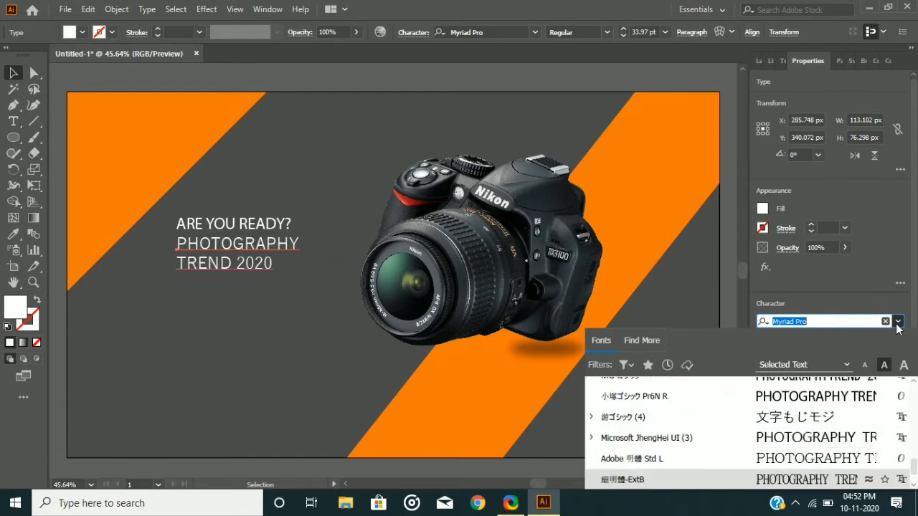
pyautogui.press('Down')
pyautogui.press('Down')
pyautogui.press('Down')
pyautogui.press('Down')
pyautogui.press('Down')
pyautogui.press('Down')
pyautogui.press('Down')
pyautogui.press('Down')
pyautogui.press('Down')
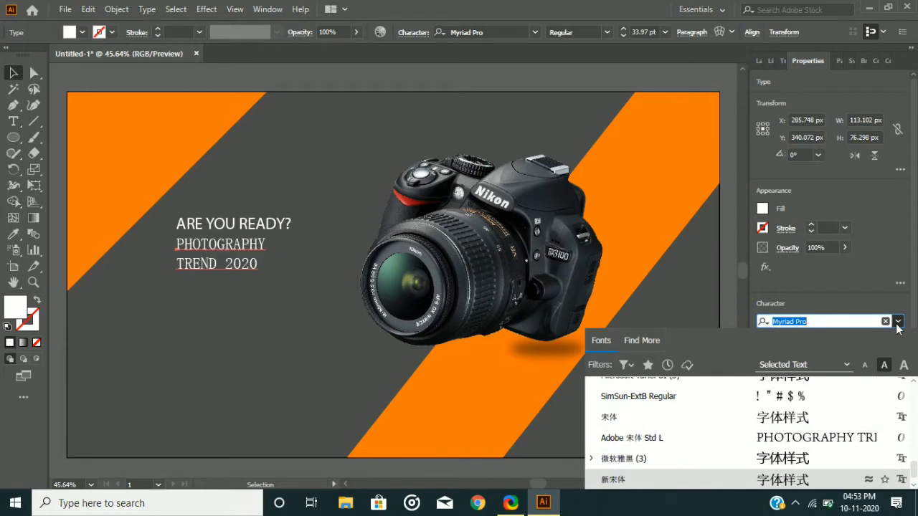
pyautogui.press('Down')
pyautogui.press('Down')
pyautogui.press('Down')
pyautogui.press('Down')
pyautogui.press('Down')
pyautogui.press('Down')
pyautogui.press('Down')
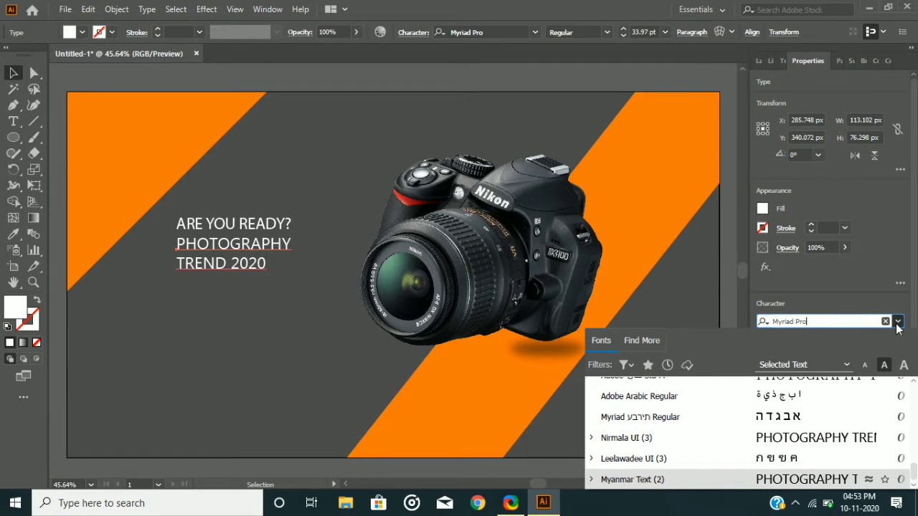
pyautogui.scroll(-1, 788, 449)
pyautogui.scroll(4, 788, 446)
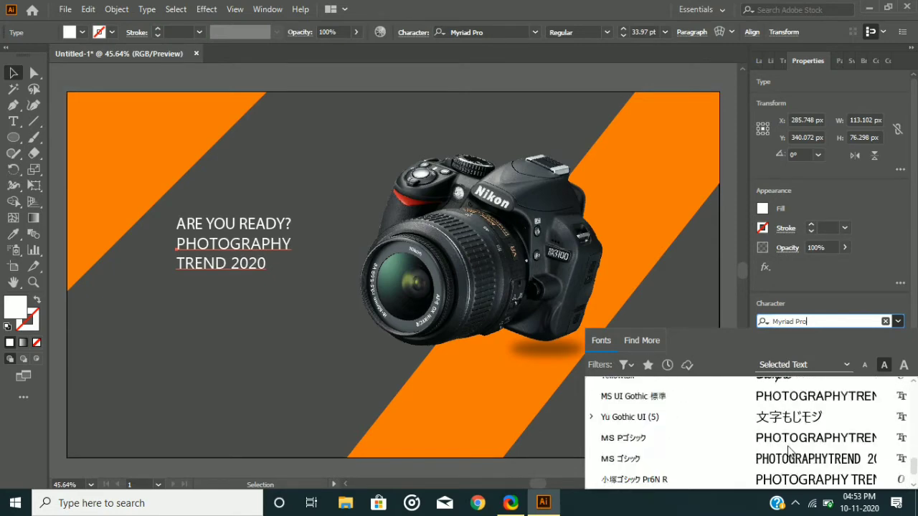
pyautogui.scroll(5, 789, 449)
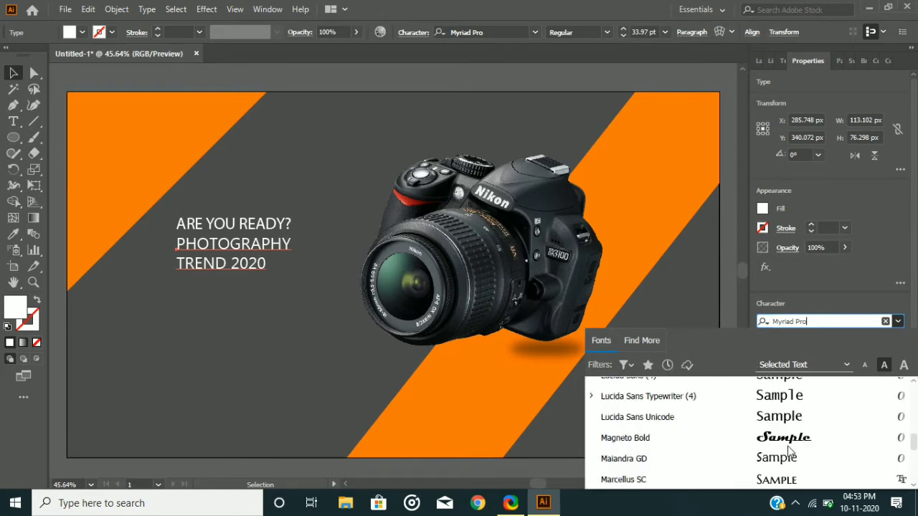
pyautogui.scroll(10, 789, 450)
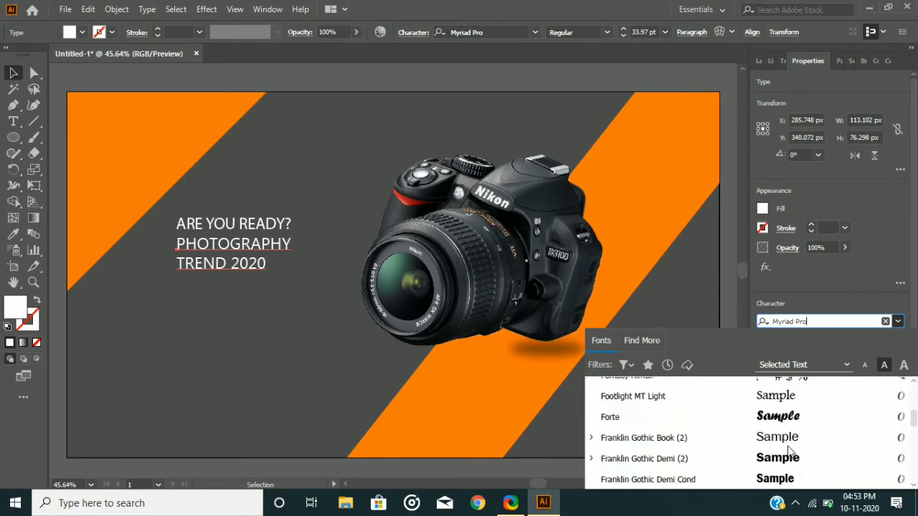
pyautogui.scroll(8, 789, 450)
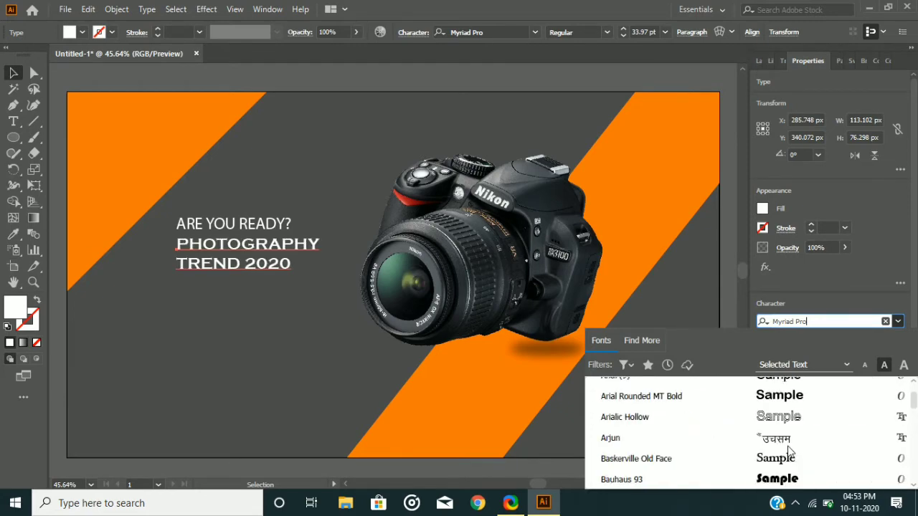
pyautogui.scroll(5, 789, 449)
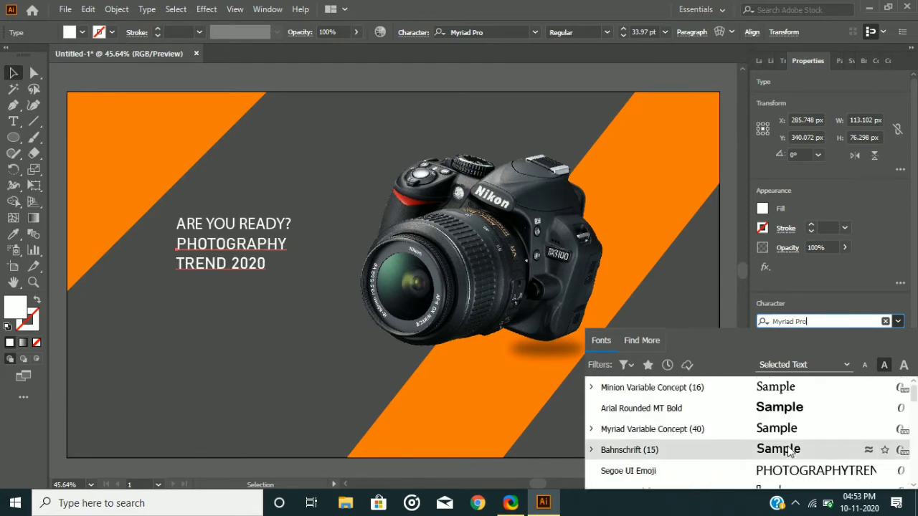
pyautogui.scroll(-5, 789, 449)
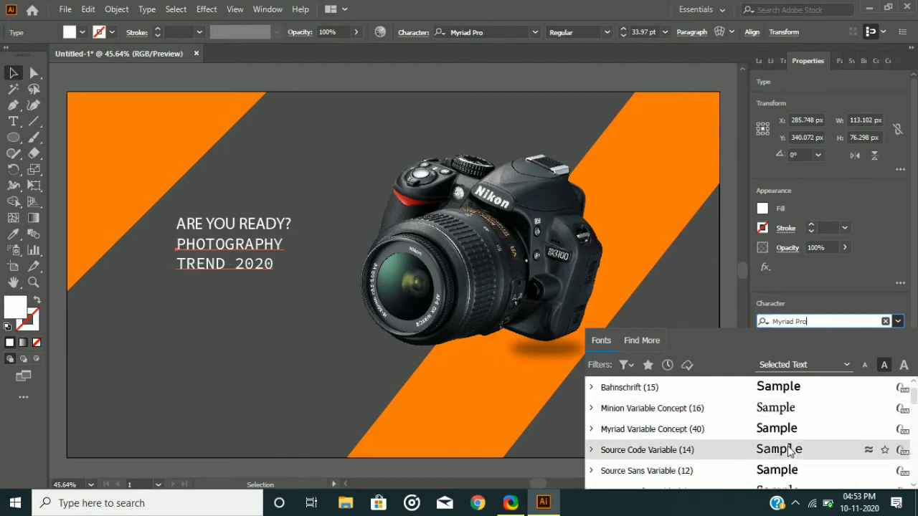
pyautogui.scroll(-1, 791, 450)
pyautogui.scroll(-3, 792, 449)
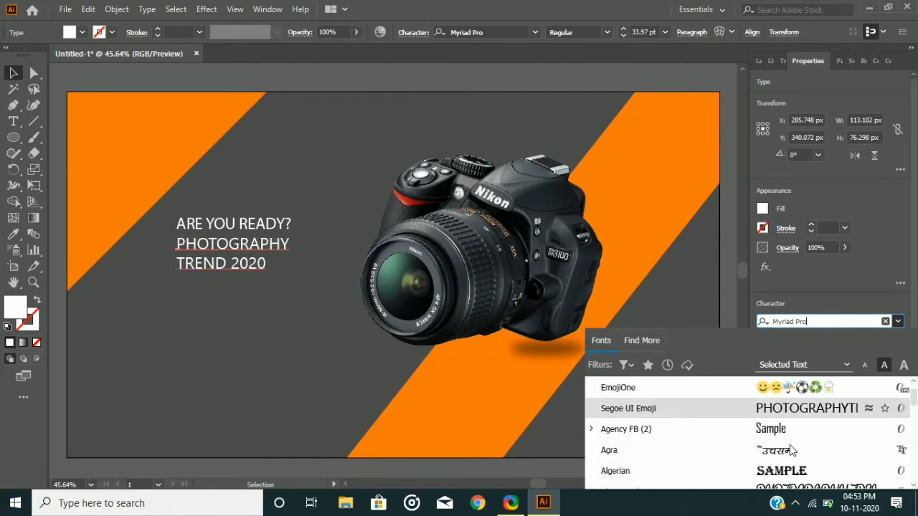
pyautogui.scroll(-4, 792, 450)
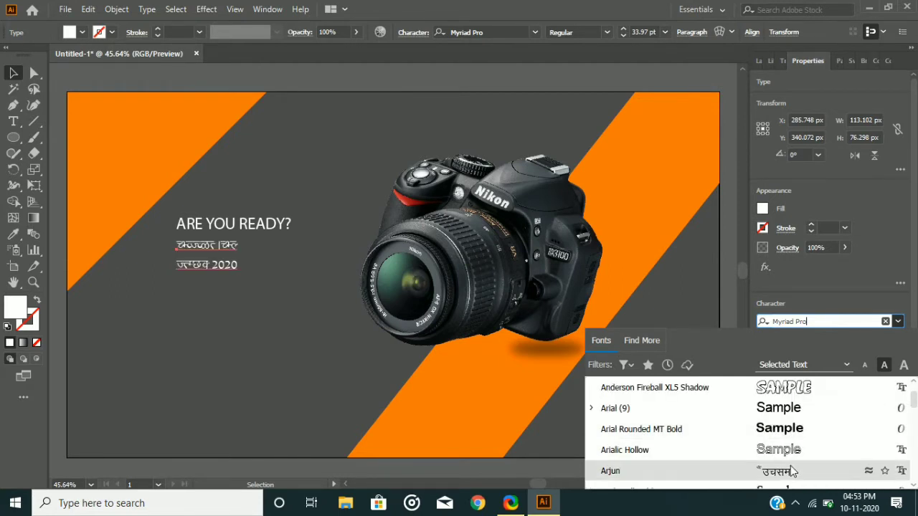
pyautogui.click(792, 469)
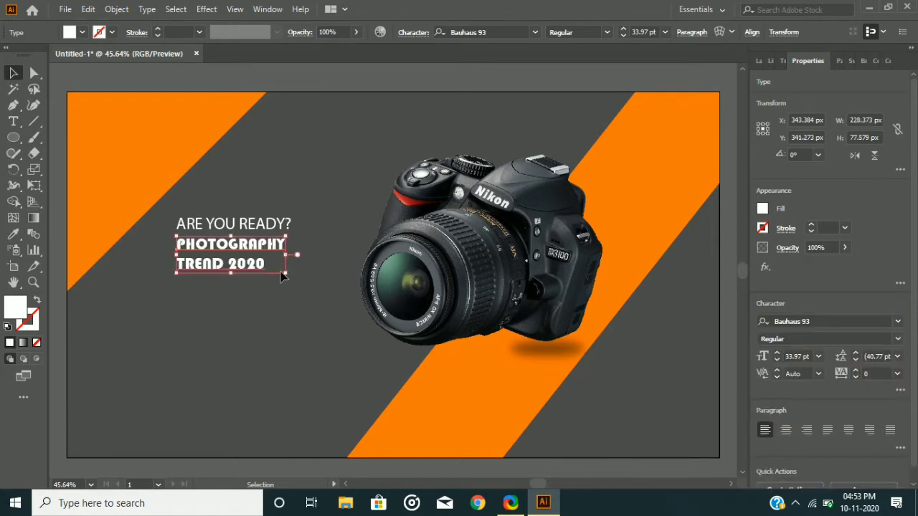
# Step: Enlarge the "PHOTOGRAPHY TREND 2020" text to about 54 pt and fill it with orange sampled from the corner shape
pyautogui.moveTo(287, 269); pyautogui.dragTo(353, 306)
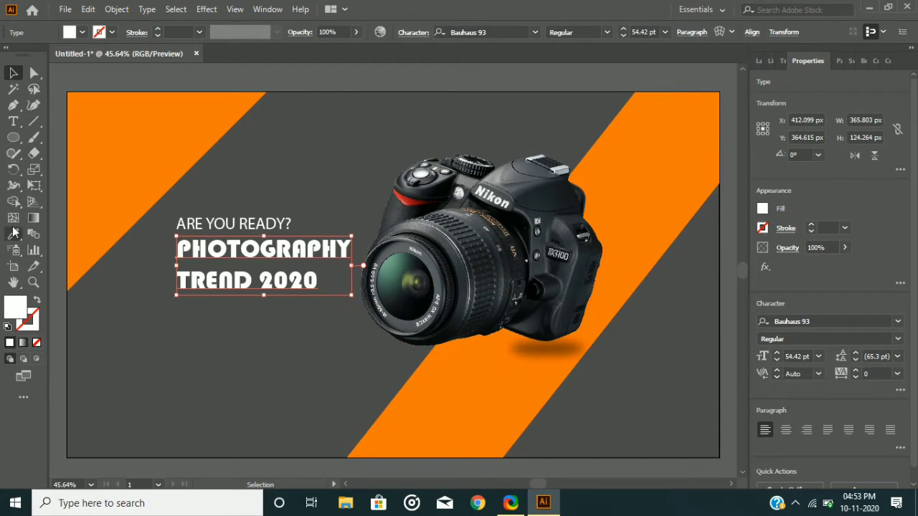
pyautogui.click(15, 232)
pyautogui.click(81, 213)
pyautogui.click(13, 73)
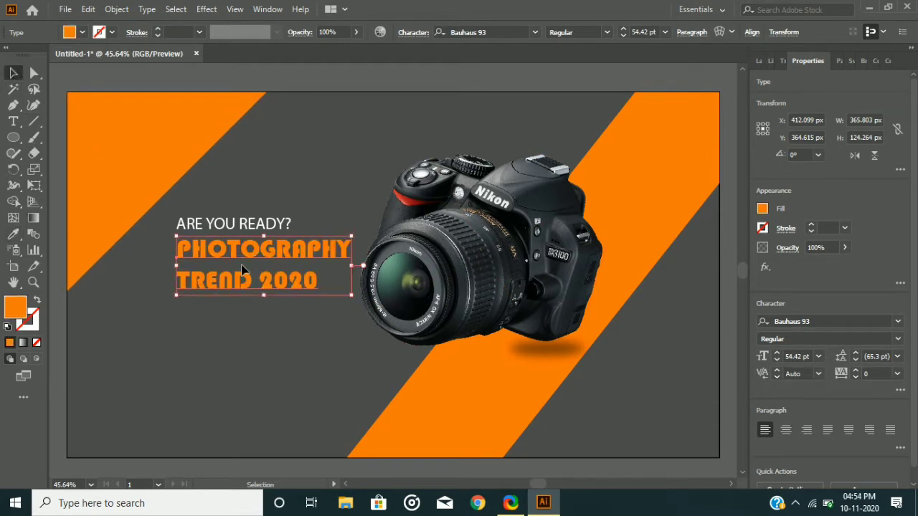
# Step: Change the fill of the "PHOTOGRAPHY TREND 2020" text to a slightly lighter orange
pyautogui.doubleClick(14, 307)
pyautogui.moveTo(450, 163); pyautogui.dragTo(430, 158)
pyautogui.click(601, 167)
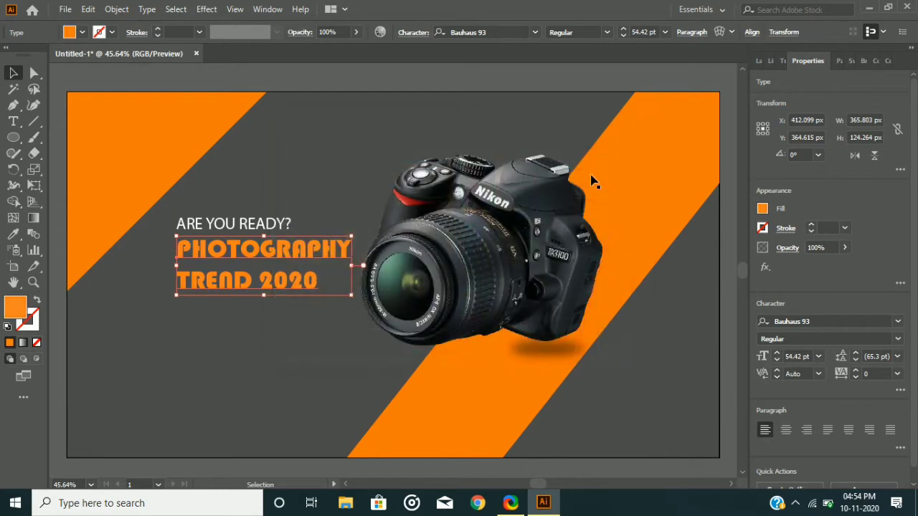
# Step: Draw an orange rounded rectangle about 245 by 63 px directly below the "PHOTOGRAPHY TREND 2020" text
pyautogui.click(223, 345)
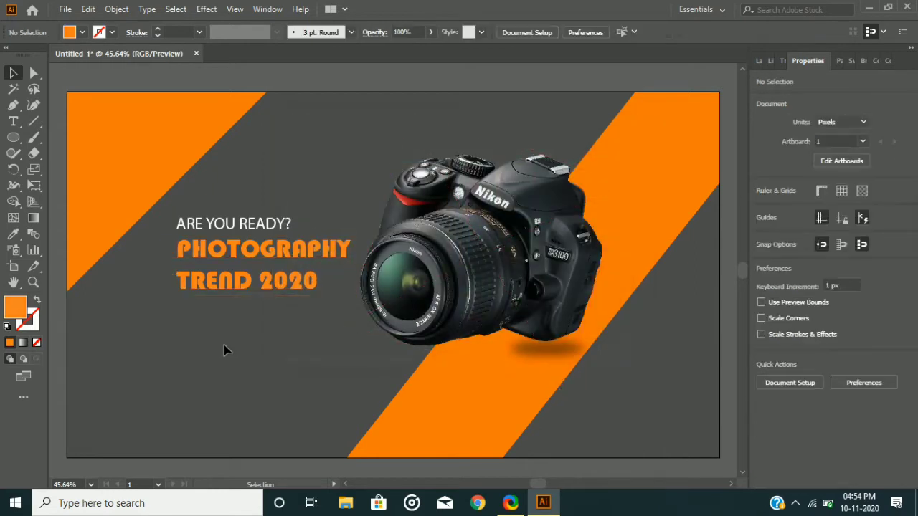
pyautogui.moveTo(14, 137); pyautogui.dragTo(61, 152)
pyautogui.moveTo(186, 306)
pyautogui.mouseDown()
pyautogui.moveTo(248, 335)
pyautogui.moveTo(302, 332)
pyautogui.mouseUp()
# Step: Add the text "ENROLL NOW" on top of the orange rounded rectangle
pyautogui.click(13, 121)
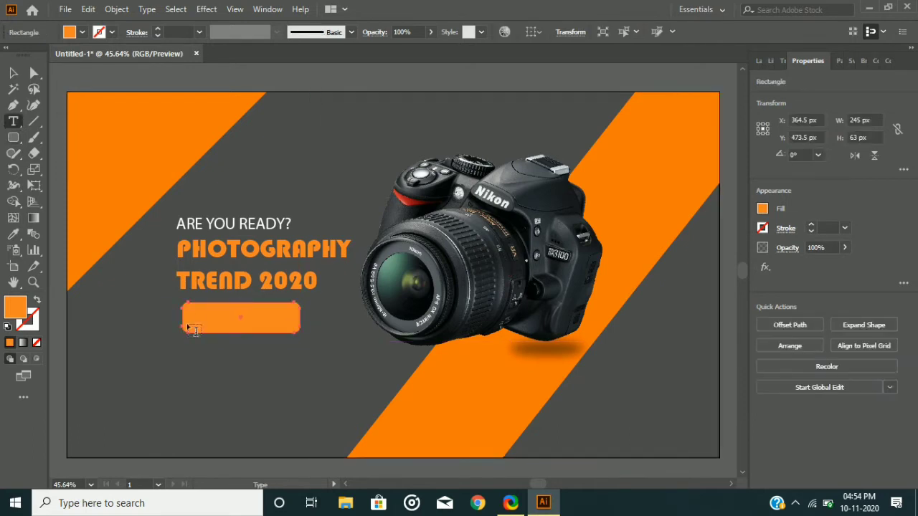
pyautogui.click(190, 312)
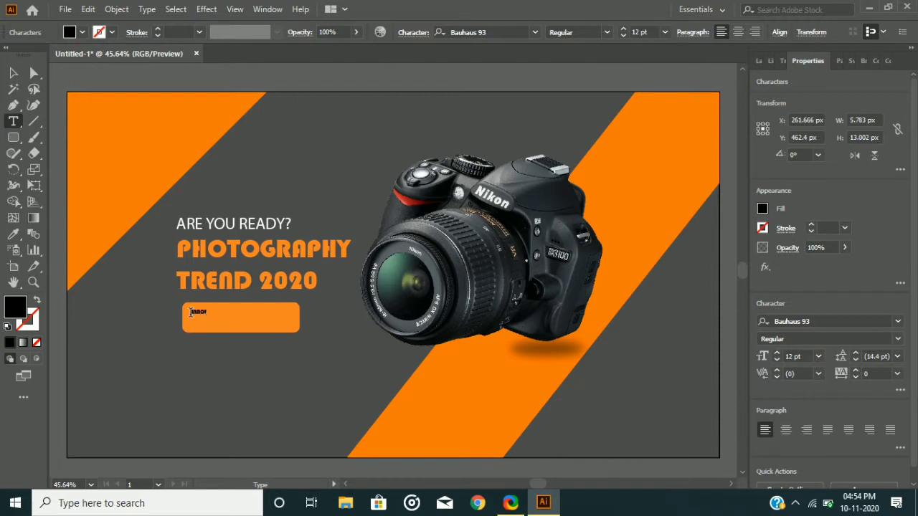
pyautogui.click(13, 72)
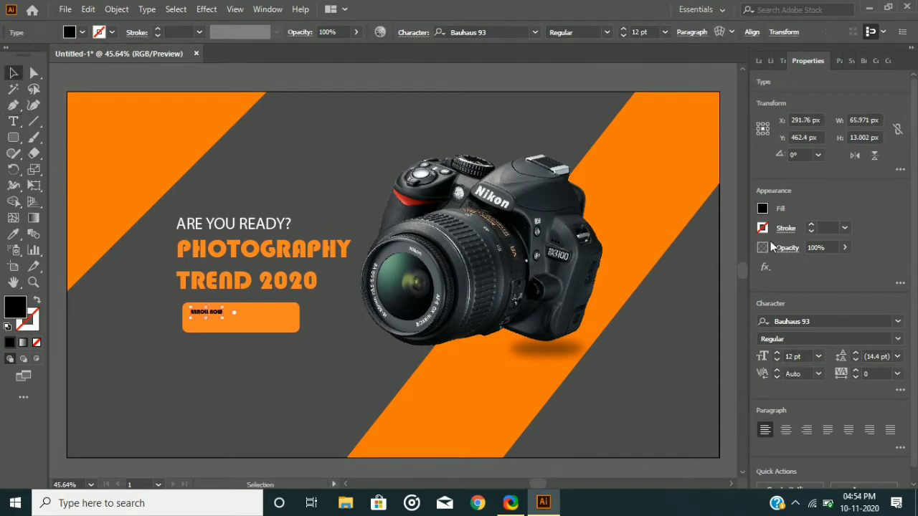
# Step: Fill the "ENROLL NOW" text with white and enlarge it to about 36 pt
pyautogui.click(763, 208)
pyautogui.click(633, 257)
pyautogui.click(222, 315)
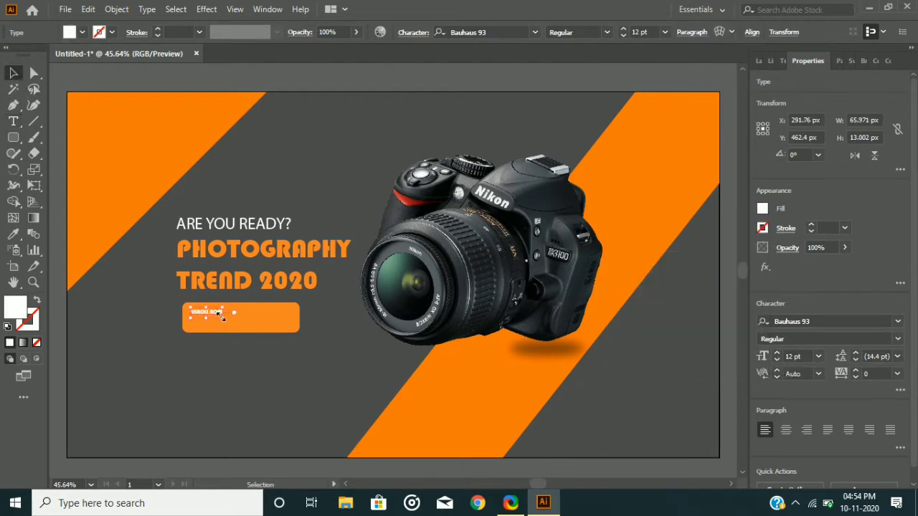
pyautogui.moveTo(221, 316); pyautogui.dragTo(295, 345)
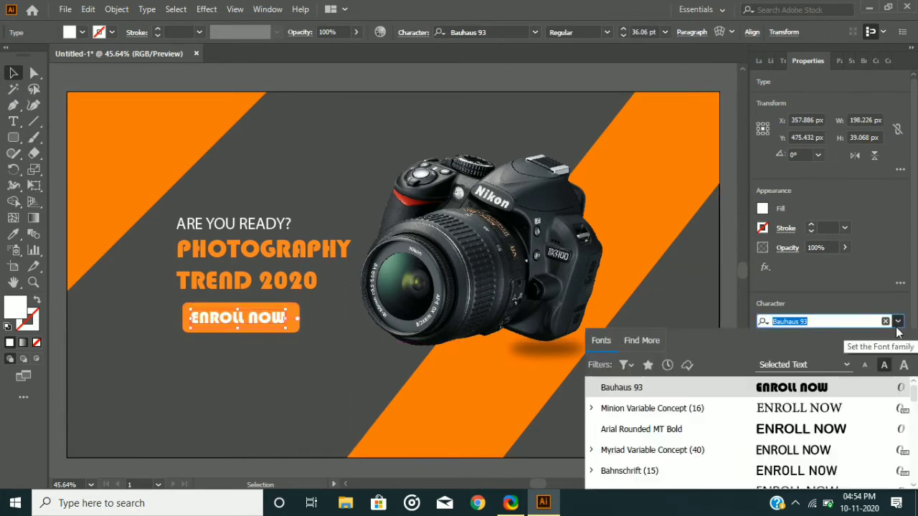
# Step: Set the "ENROLL NOW" text's font to Arial Rounded MT Bold and reduce its size to 32 pt
pyautogui.click(897, 322)
pyautogui.press('Down')
pyautogui.press('Down')
pyautogui.press('Return')
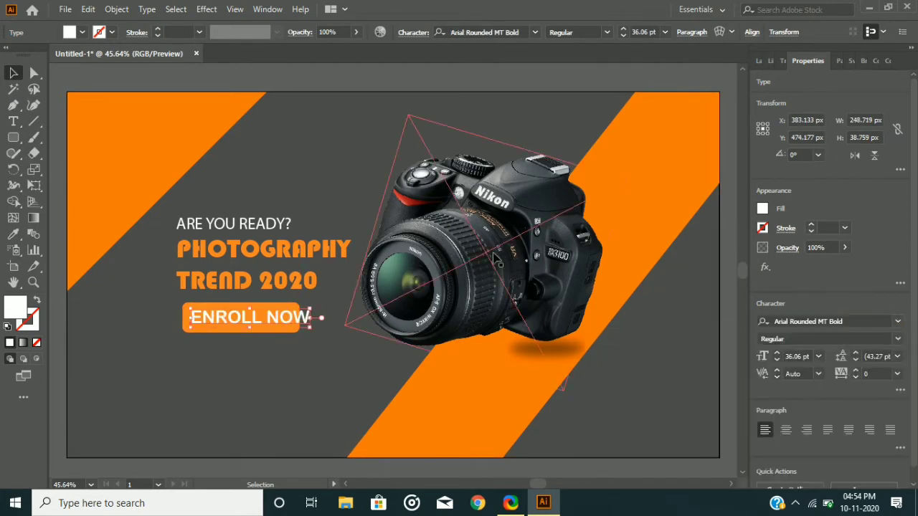
pyautogui.moveTo(317, 308)
pyautogui.mouseDown()
pyautogui.moveTo(304, 317)
pyautogui.moveTo(302, 309)
pyautogui.mouseUp()
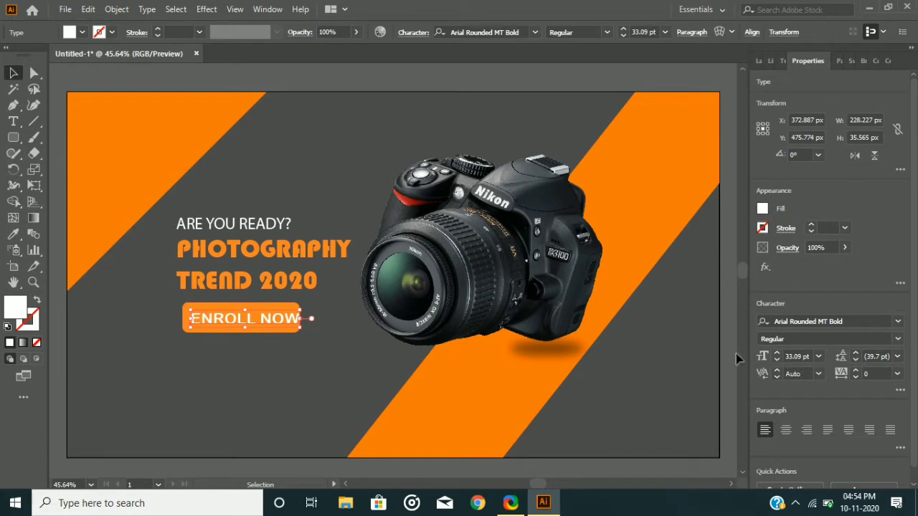
pyautogui.click(776, 365)
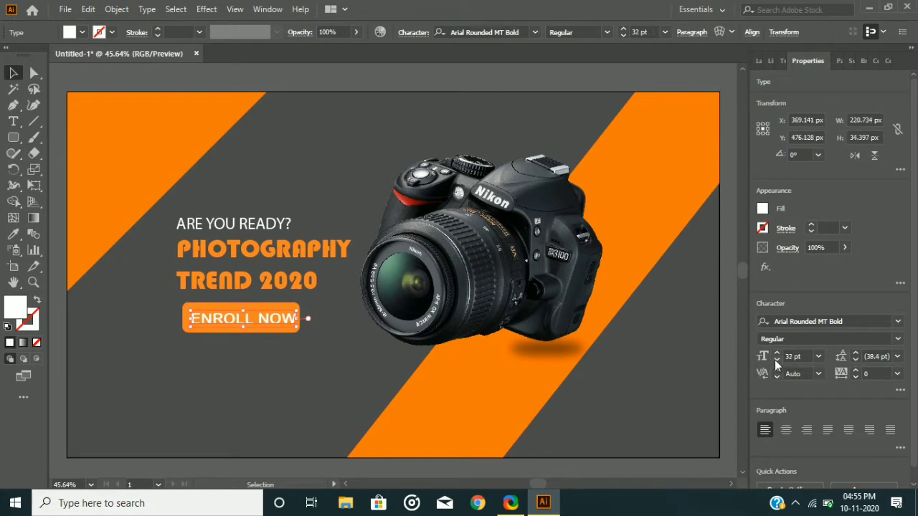
# Step: Shorten the orange rounded rectangle to about 57 px high and center it and the "ENROLL NOW" text on each other
pyautogui.keyDown('shift'); pyautogui.click(220, 332); pyautogui.keyUp('shift')
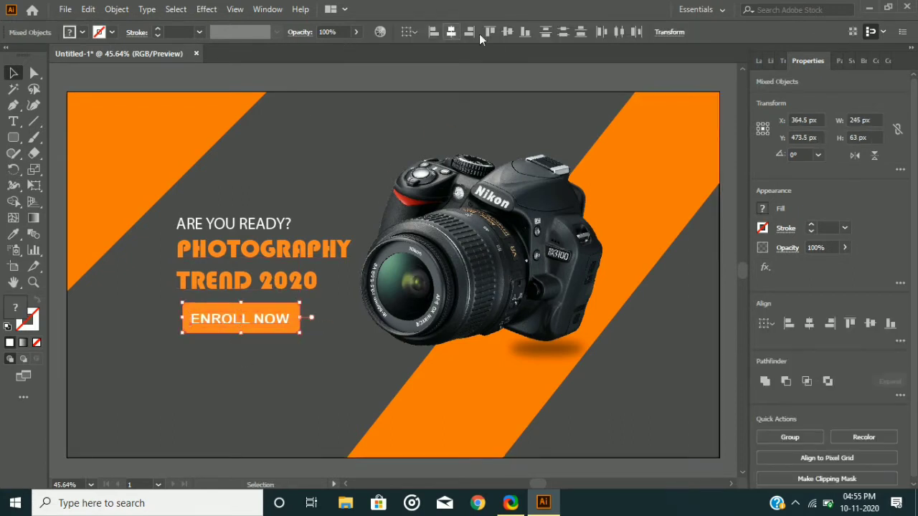
pyautogui.click(508, 32)
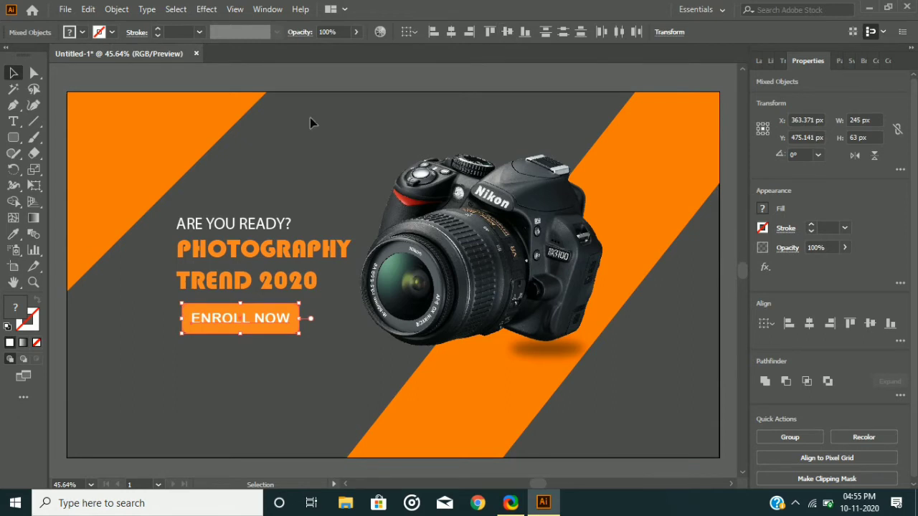
pyautogui.hotkey('ctrl', 'shift', 'a')
pyautogui.click(244, 306)
pyautogui.moveTo(240, 304); pyautogui.dragTo(242, 306)
pyautogui.keyDown('shift'); pyautogui.click(237, 323); pyautogui.keyUp('shift')
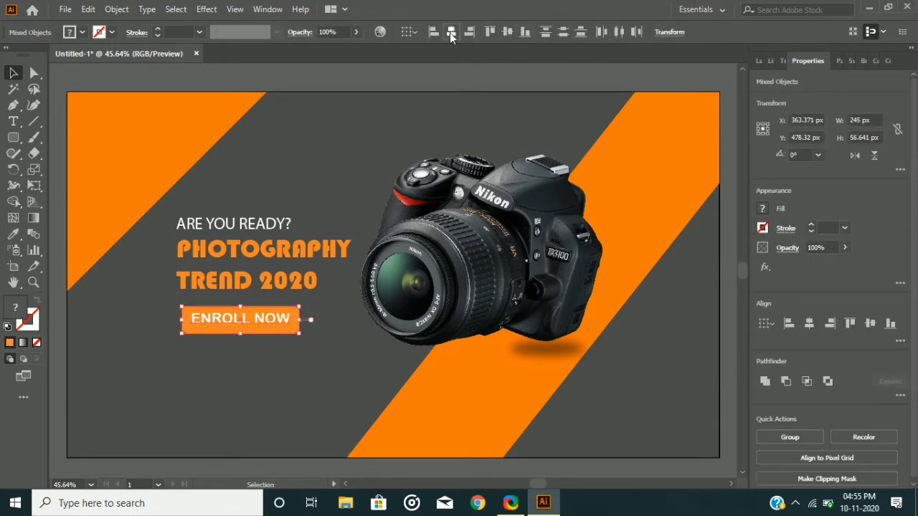
pyautogui.click(507, 31)
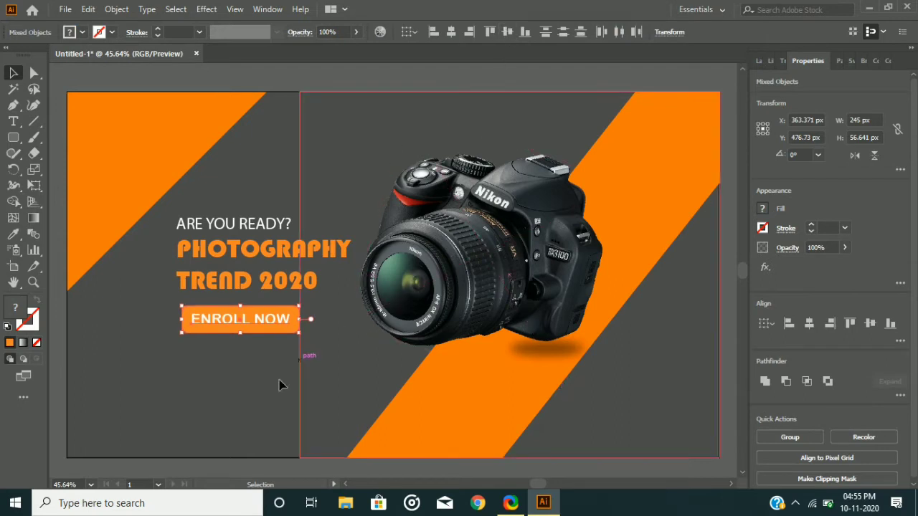
# Step: Group the "ENROLL NOW" button, scale it to about 202 by 47 px and line it up under the headline's left edge
pyautogui.rightClick(235, 324)
pyautogui.click(292, 208)
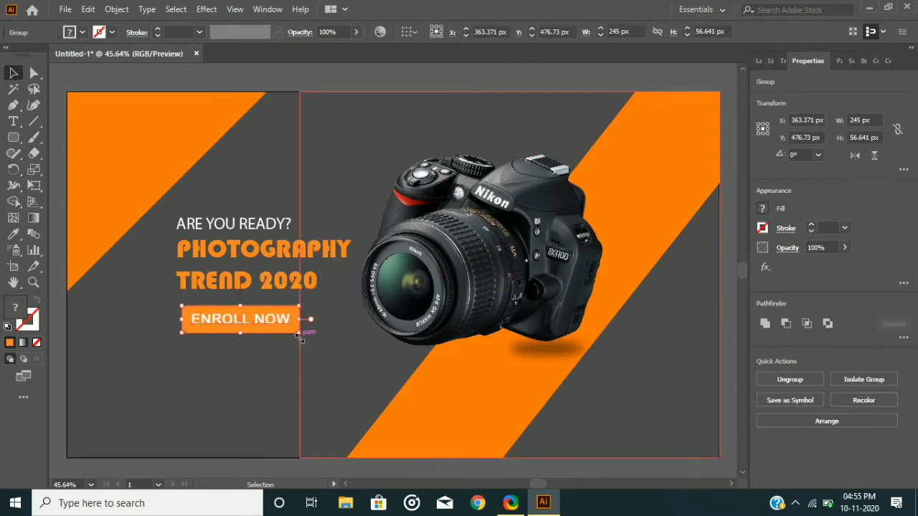
pyautogui.moveTo(299, 336); pyautogui.dragTo(293, 331)
pyautogui.moveTo(238, 321); pyautogui.dragTo(232, 315)
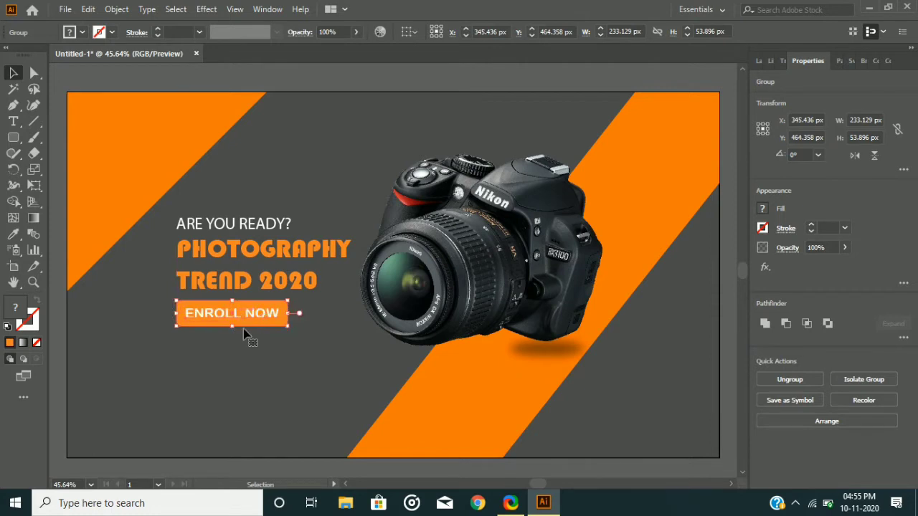
pyautogui.moveTo(288, 325); pyautogui.dragTo(279, 323)
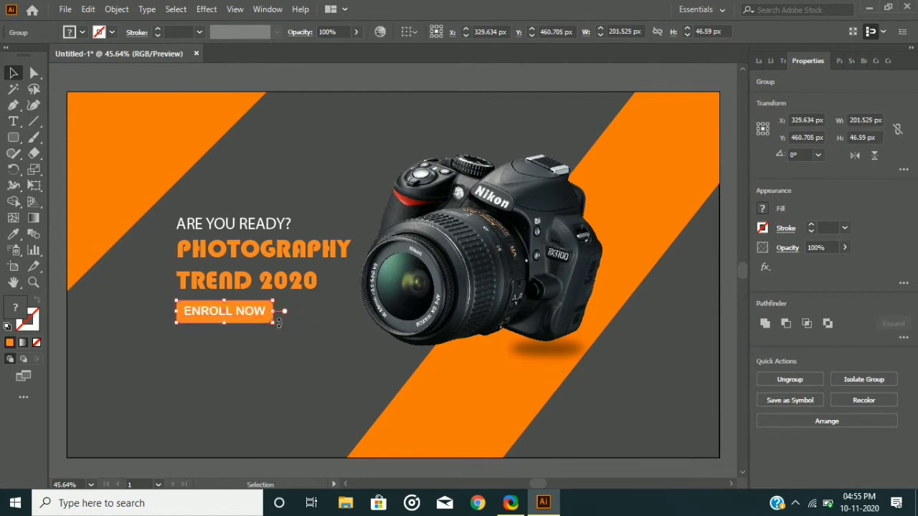
pyautogui.press('Right')
pyautogui.press('Right')
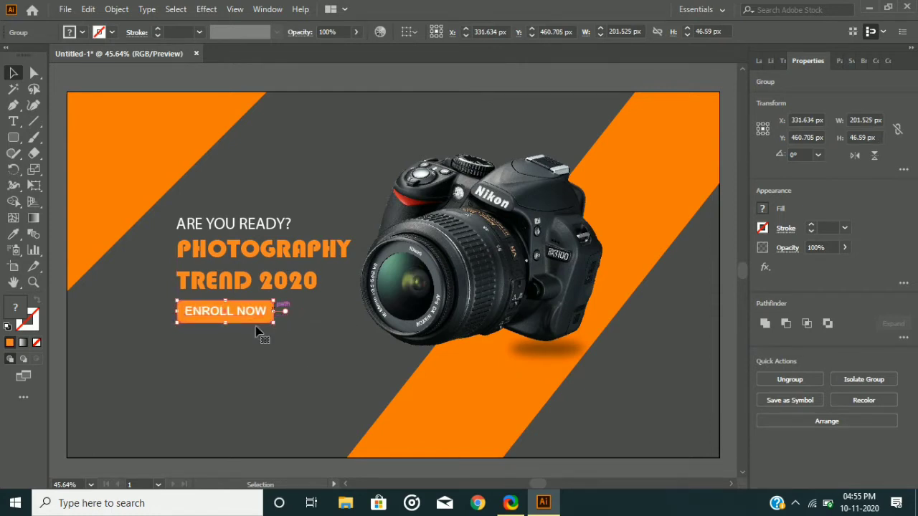
pyautogui.click(242, 364)
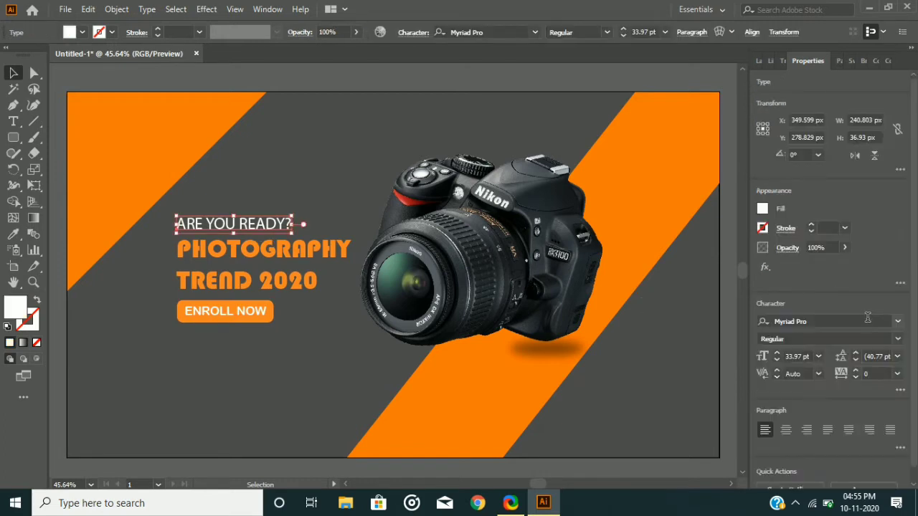
# Step: Preview fonts on the "ARE YOU READY?" text and set its font to Teko SemiBold
pyautogui.click(899, 326)
pyautogui.press('Down')
pyautogui.press('Down')
pyautogui.press('Down')
pyautogui.press('Down')
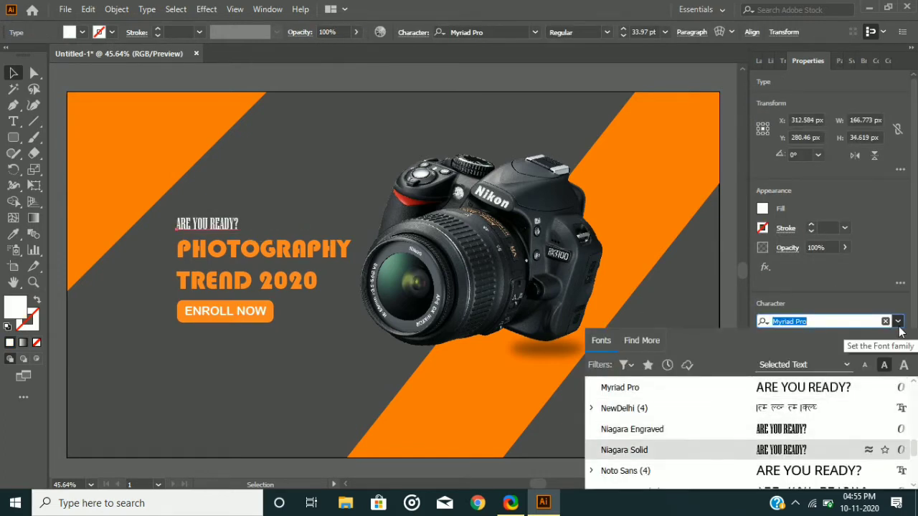
pyautogui.press('Down')
pyautogui.press('Down')
pyautogui.press('Down')
pyautogui.press('Down')
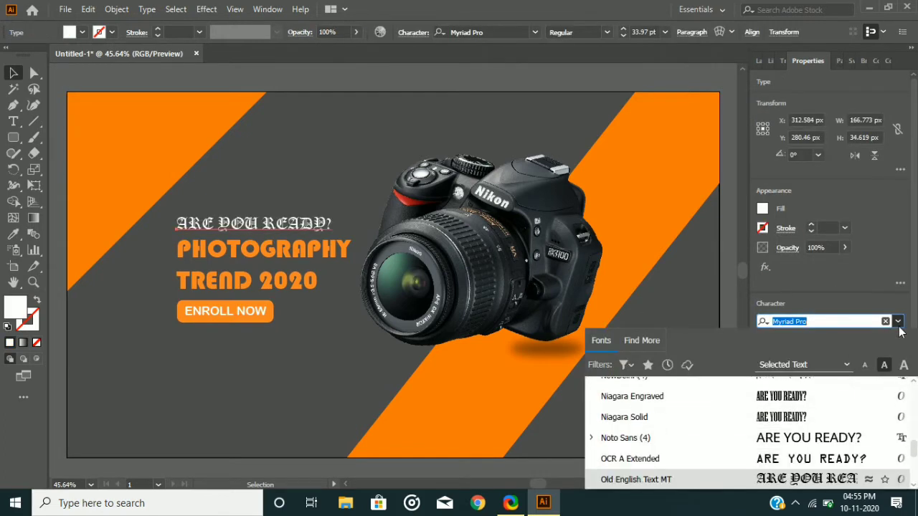
pyautogui.press('Down')
pyautogui.press('Down')
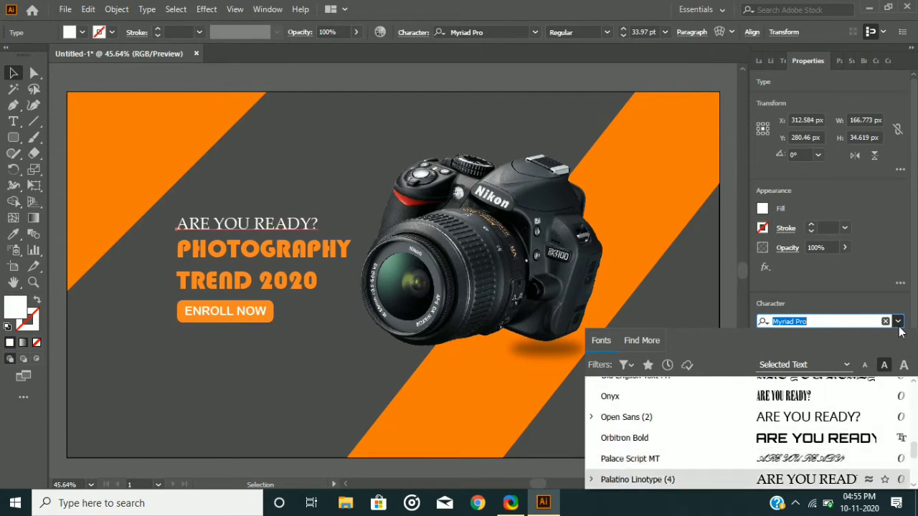
pyautogui.press('Down')
pyautogui.press('Down')
pyautogui.press('Down')
pyautogui.press('Down')
pyautogui.press('Down')
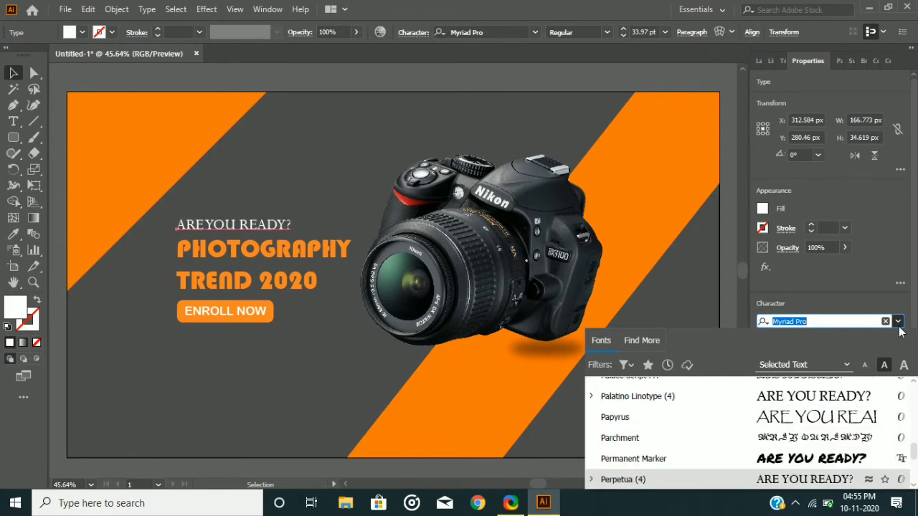
pyautogui.press('Down')
pyautogui.press('Down')
pyautogui.press('Down')
pyautogui.press('Down')
pyautogui.press('Down')
pyautogui.press('Down')
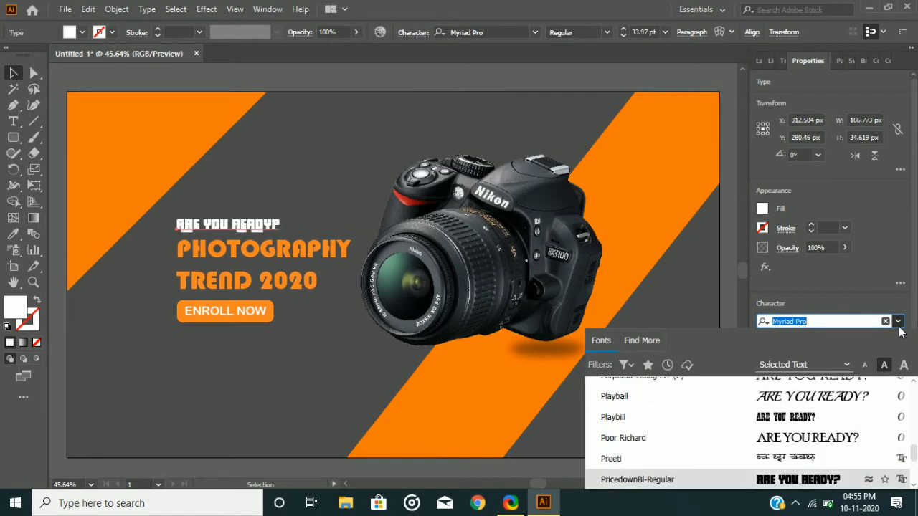
pyautogui.press('Down')
pyautogui.press('Down')
pyautogui.press('Down')
pyautogui.press('Down')
pyautogui.press('Down')
pyautogui.press('Down')
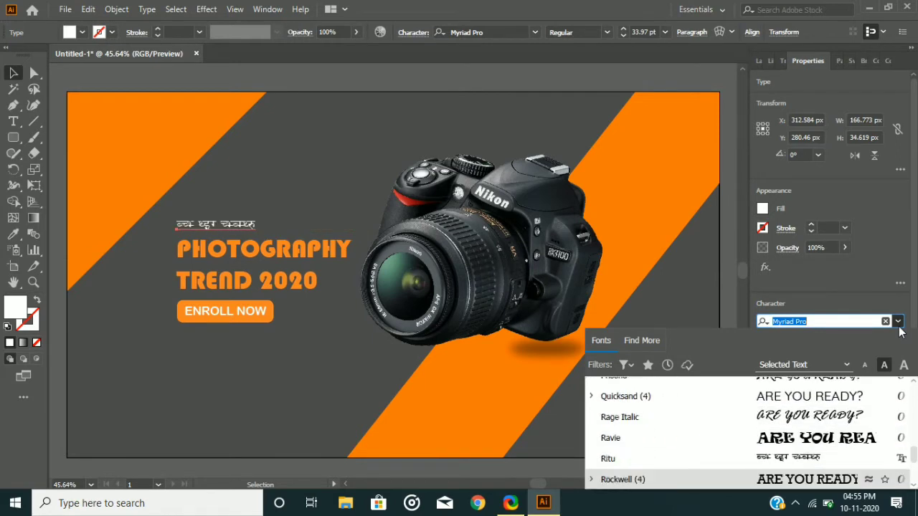
pyautogui.press('Up')
pyautogui.press('Down')
pyautogui.press('Down')
pyautogui.press('Down')
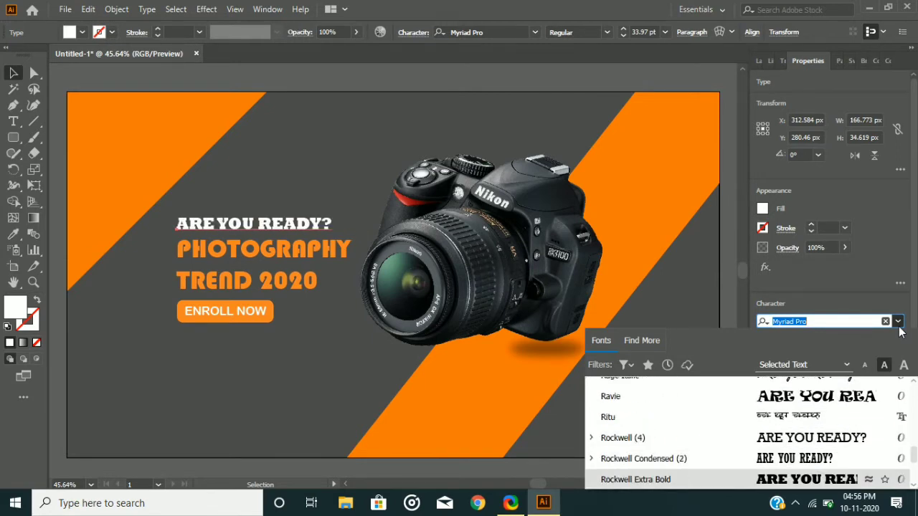
pyautogui.press('Down')
pyautogui.press('Up')
pyautogui.press('Down')
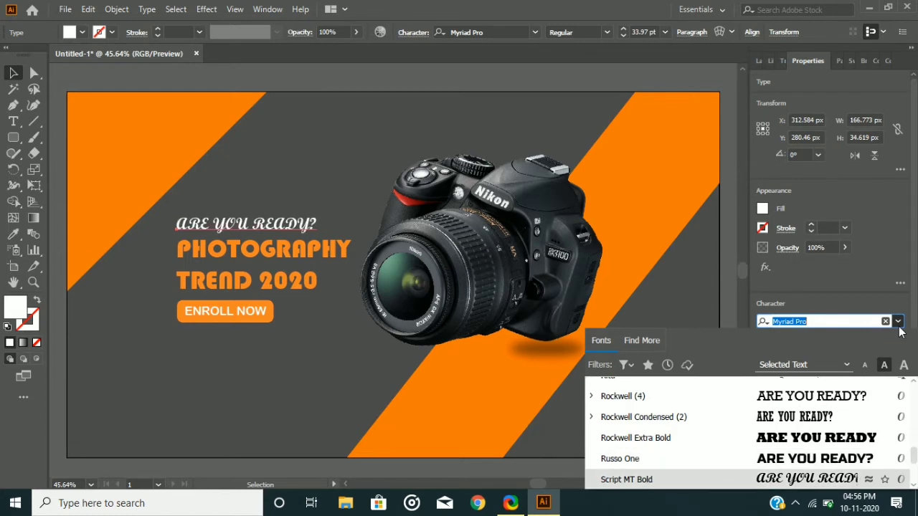
pyautogui.press('Up')
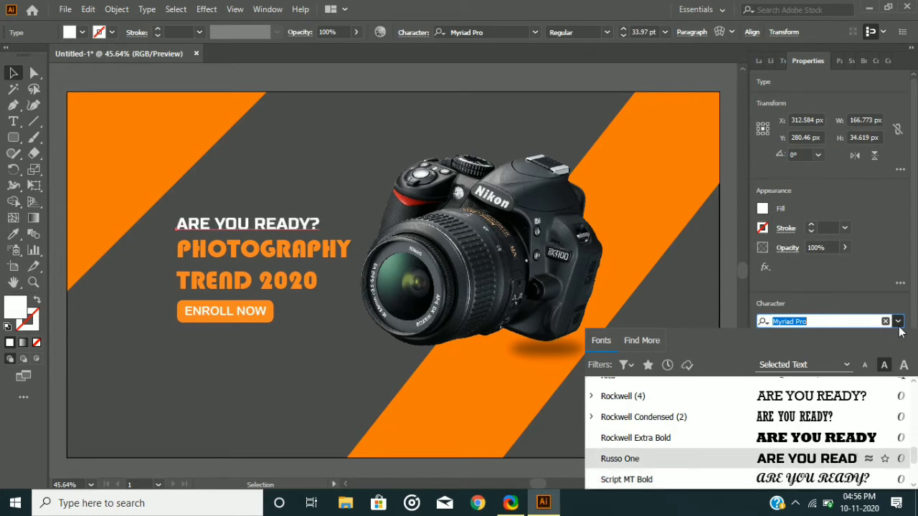
pyautogui.press('Down')
pyautogui.press('Down')
pyautogui.press('Down')
pyautogui.press('Down')
pyautogui.press('Down')
pyautogui.press('Down')
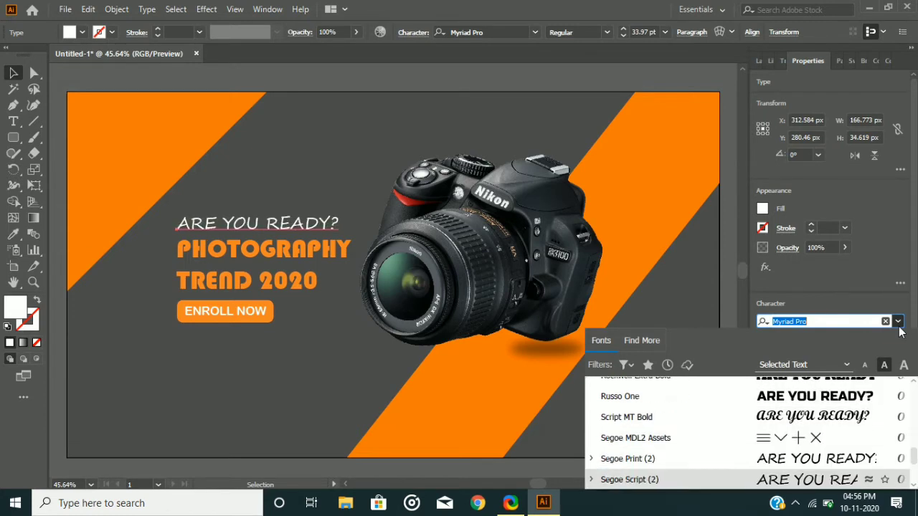
pyautogui.press('Down')
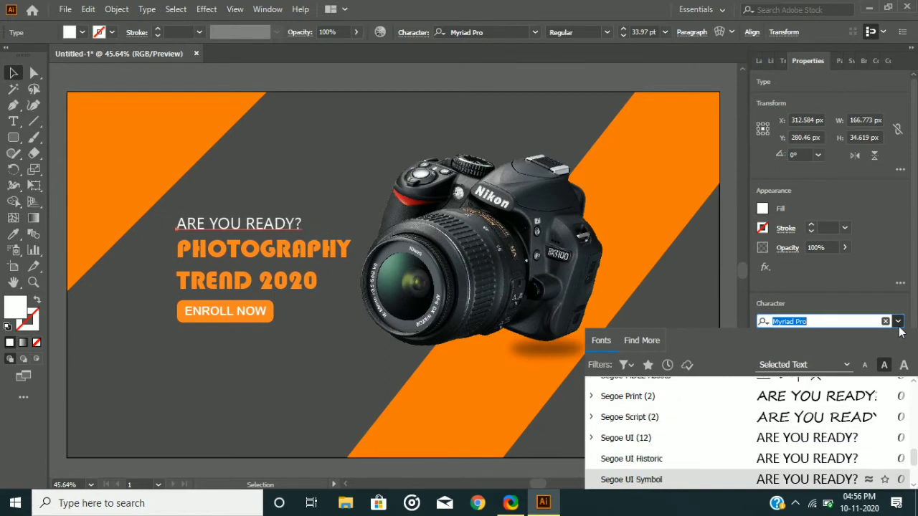
pyautogui.press('Down')
pyautogui.press('Up')
pyautogui.press('Down')
pyautogui.press('Down')
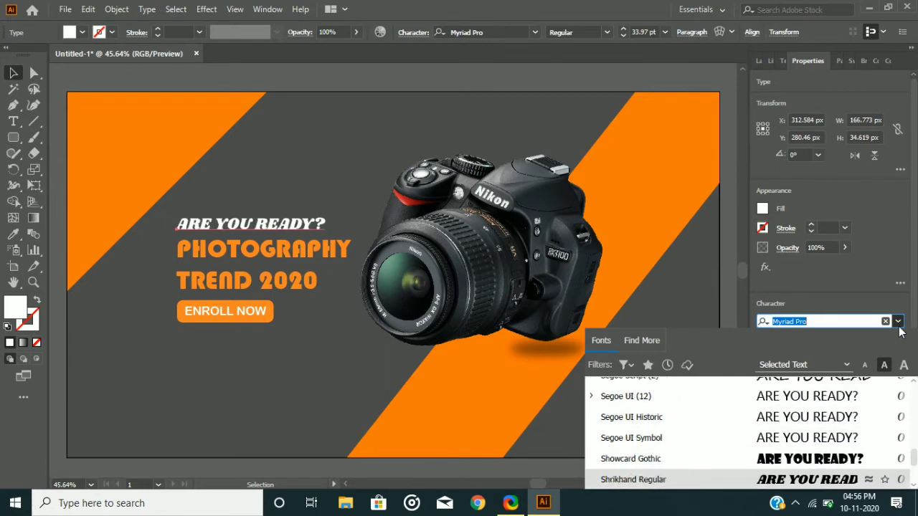
pyautogui.press('Down')
pyautogui.press('Up')
pyautogui.press('Down')
pyautogui.press('Down')
pyautogui.press('Down')
pyautogui.press('Down')
pyautogui.press('Down')
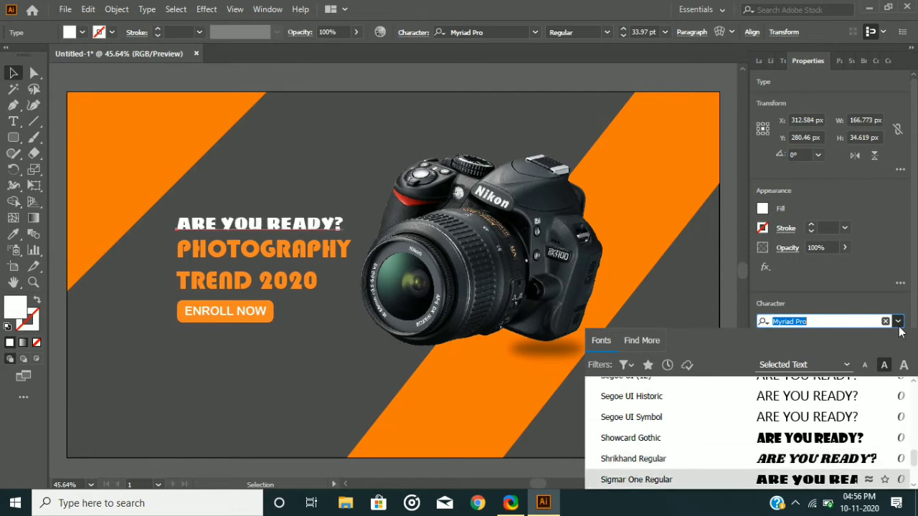
pyautogui.press('Down')
pyautogui.press('Down')
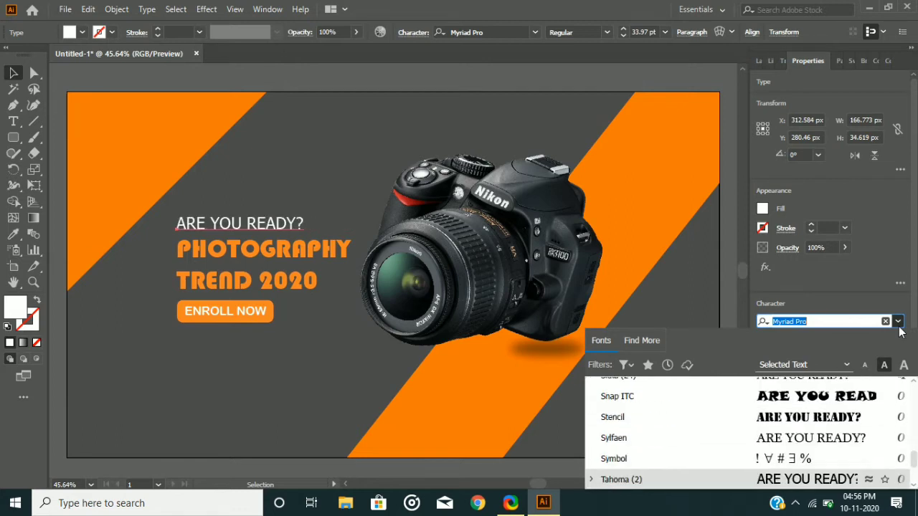
pyautogui.press('Down')
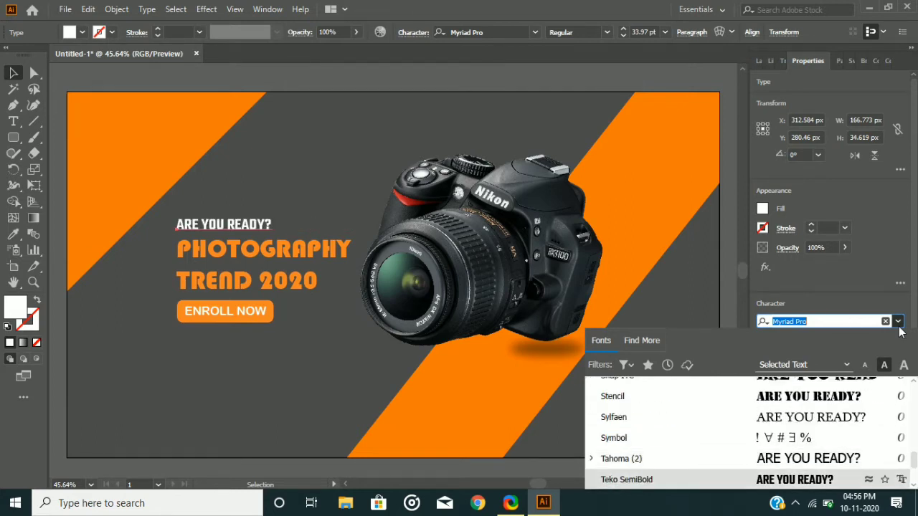
pyautogui.press('Return')
# Step: Enlarge the "ARE YOU READY?" text to about 44 pt and increase its tracking to 28
pyautogui.moveTo(271, 239); pyautogui.dragTo(301, 237)
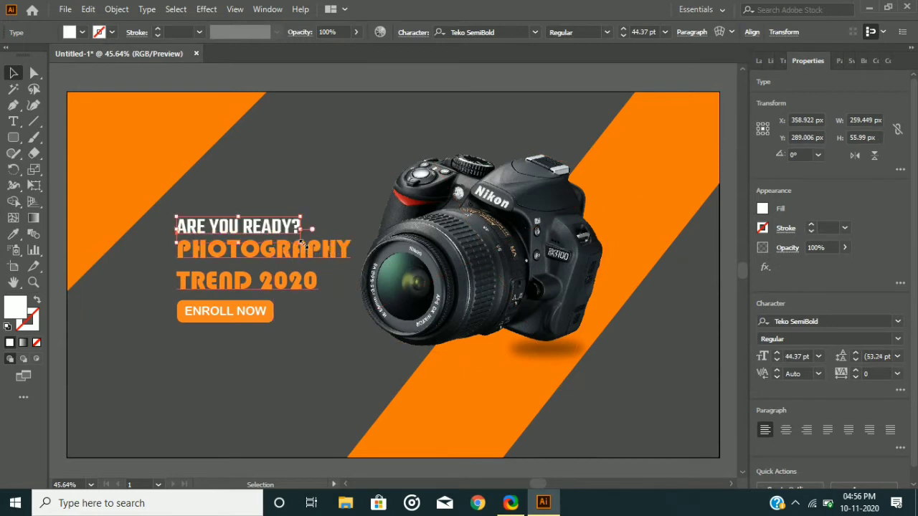
pyautogui.click(855, 370)
pyautogui.click(856, 371)
pyautogui.click(855, 371)
pyautogui.click(857, 372)
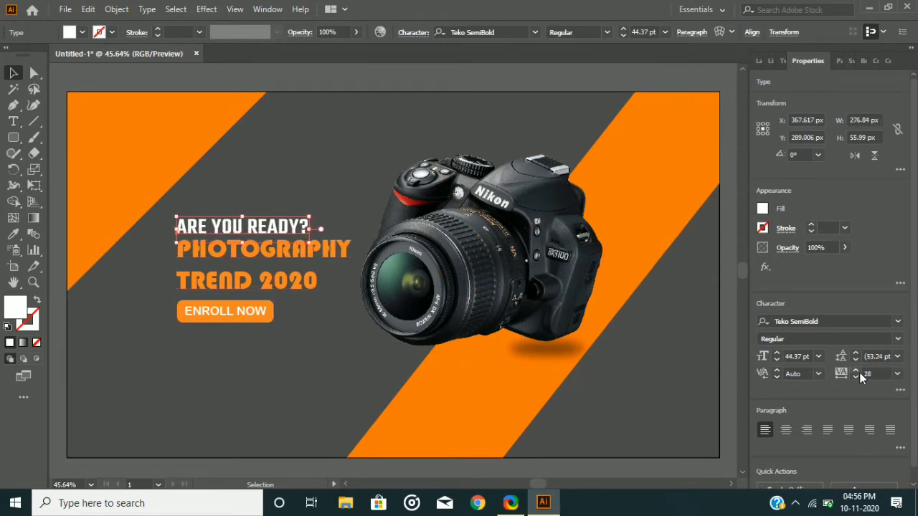
# Step: Set the "ARE YOU READY?" text's font to Arial Rounded MT Bold and its tracking to 0
pyautogui.press('Up')
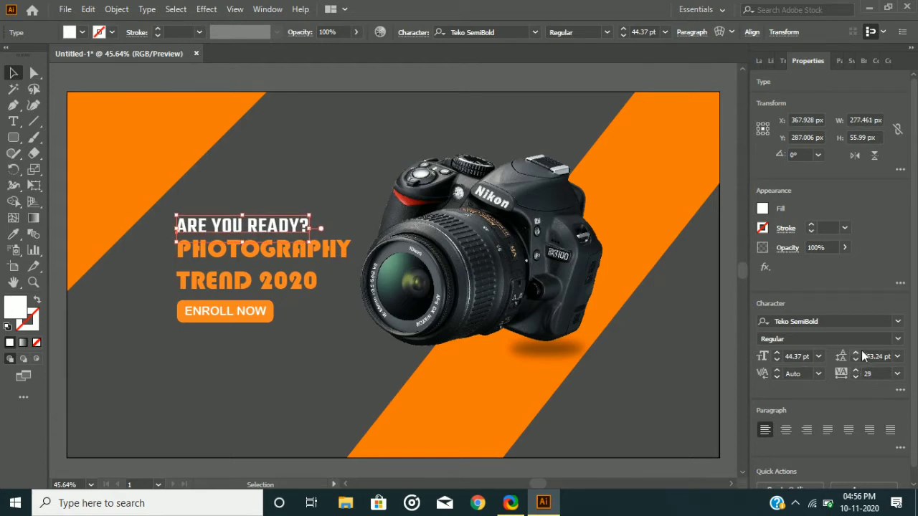
pyautogui.click(897, 321)
pyautogui.click(851, 408)
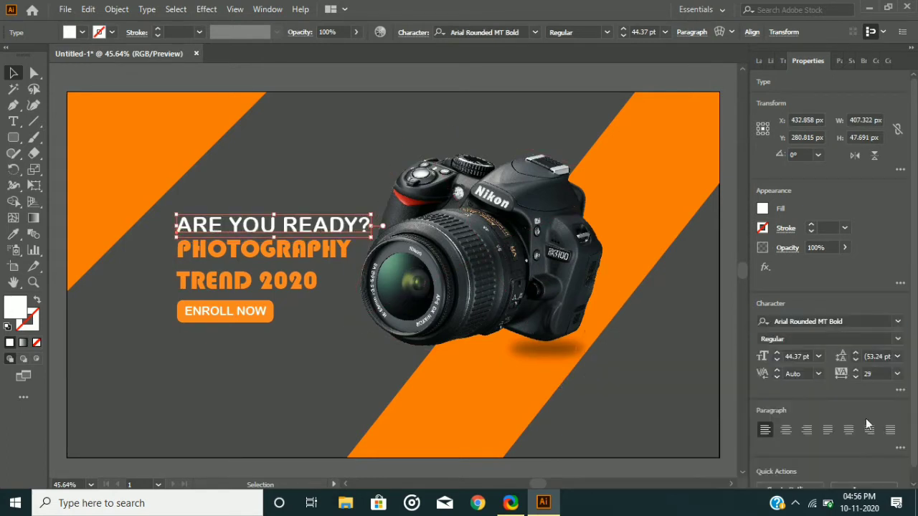
pyautogui.click(854, 378)
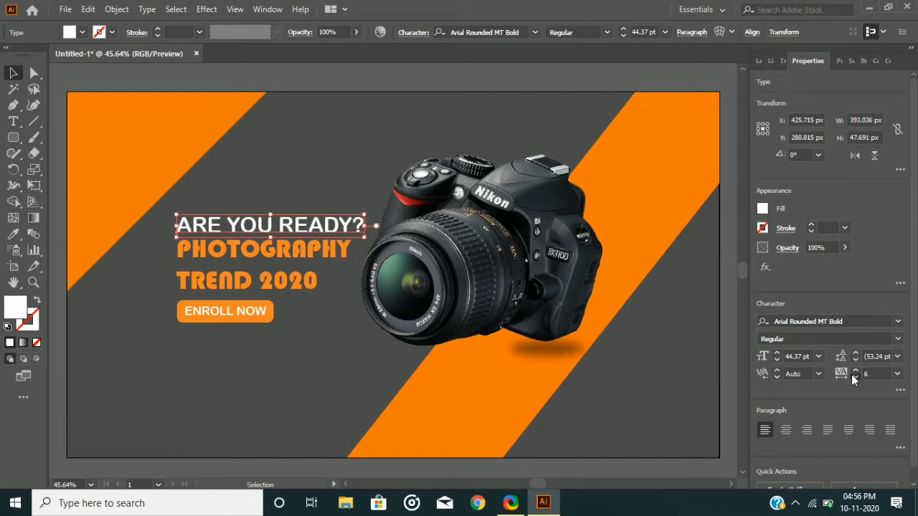
pyautogui.click(855, 378)
# Step: Scale the "ARE YOU READY?" text down to about 35 pt and nudge it up 3 px above the orange headline
pyautogui.moveTo(361, 225); pyautogui.dragTo(324, 220)
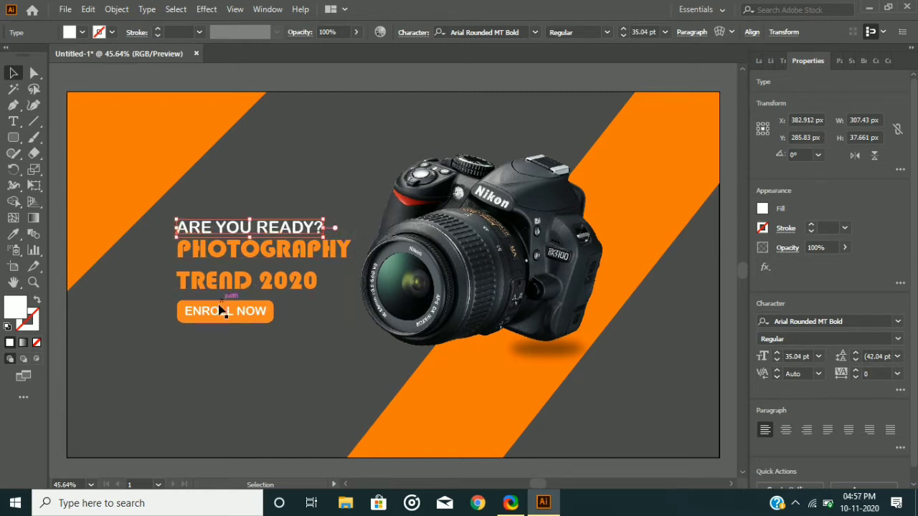
pyautogui.press('Up')
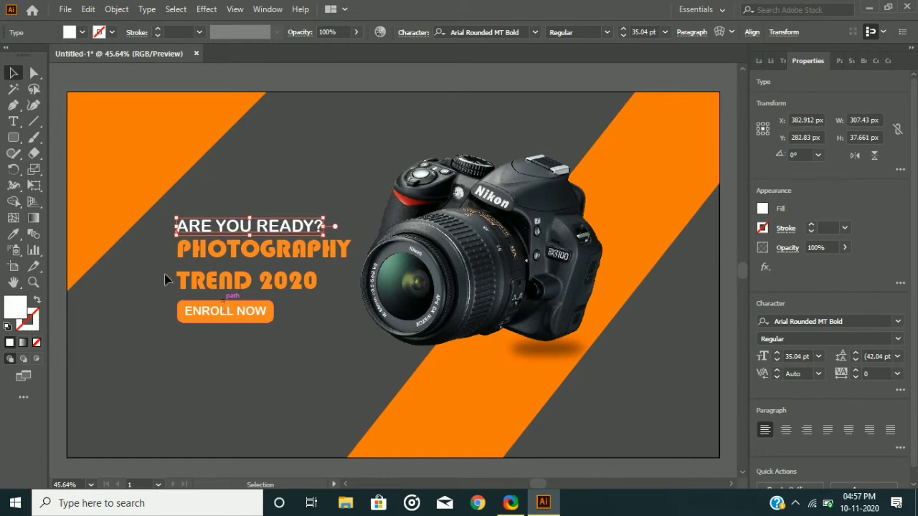
pyautogui.click(233, 384)
# Step: Add a navigation text line reading "HOME GALLERY CLASSES CONTACT US" along the artboard's upper edge, with wide gaps between the items
pyautogui.click(13, 121)
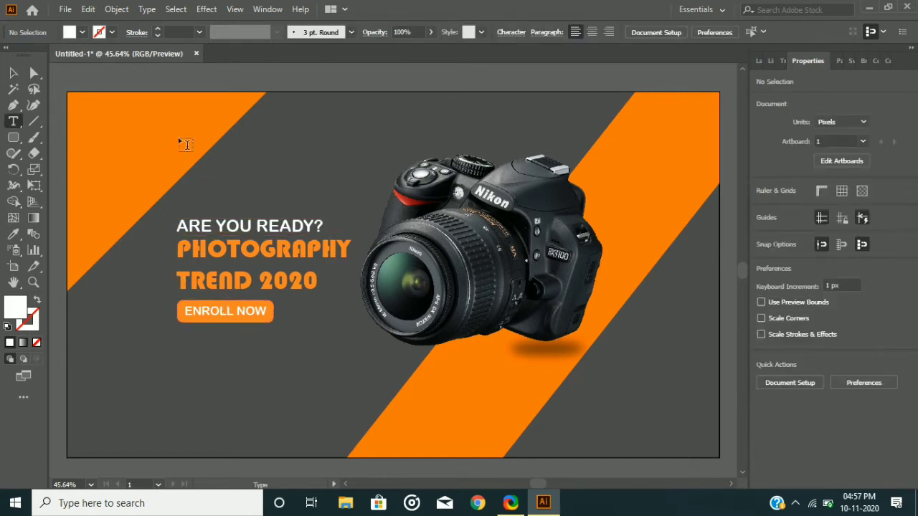
pyautogui.click(326, 116)
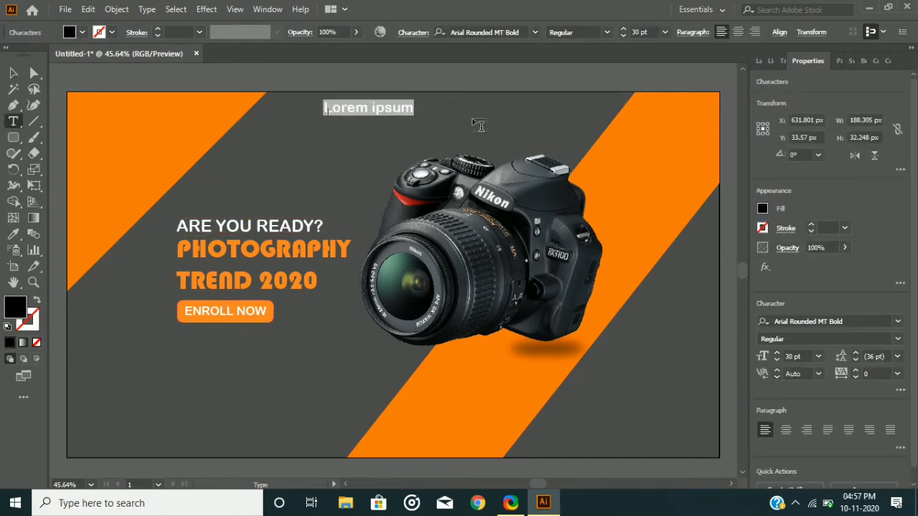
pyautogui.write('HOME')
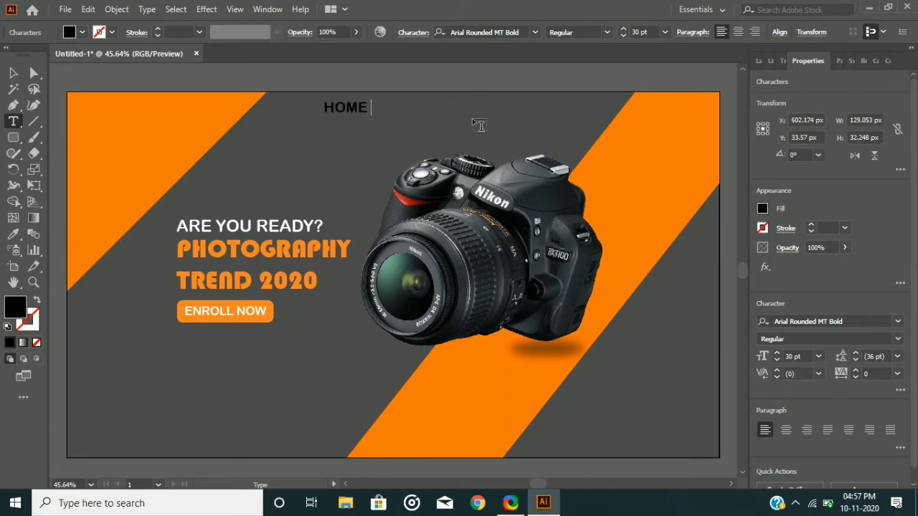
pyautogui.press('Right')
pyautogui.hotkey('ctrl', 'shift', 'Right')
pyautogui.press('Right')
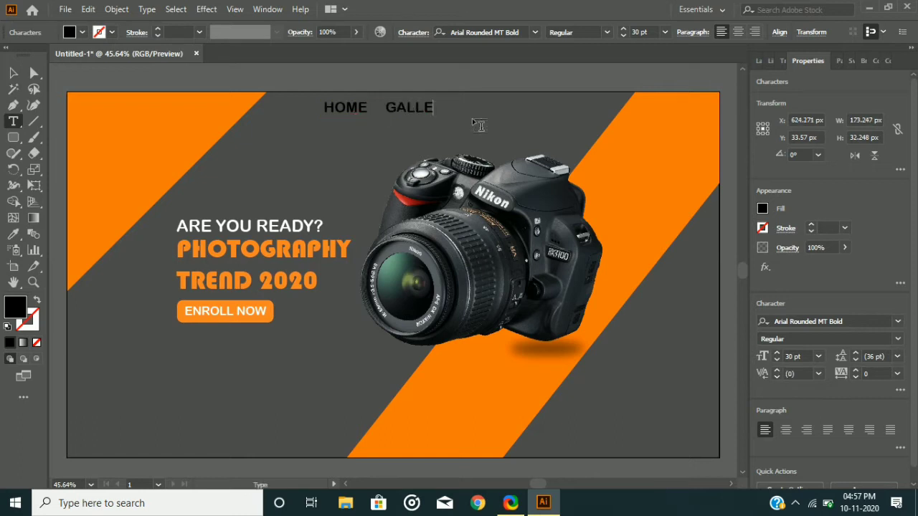
pyautogui.write('GALLERY    CLASSES   ABOUT')
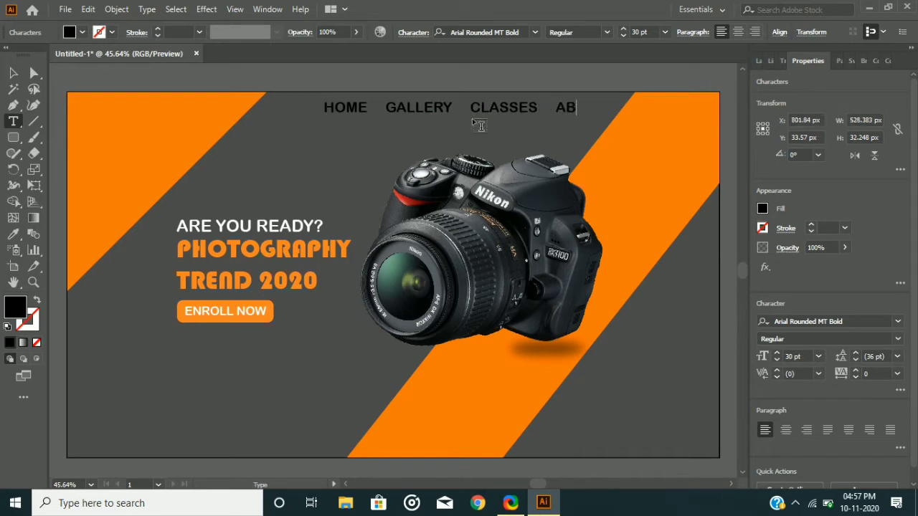
pyautogui.press('BackSpace')
pyautogui.press('BackSpace')
pyautogui.press('BackSpace')
pyautogui.press('BackSpace')
pyautogui.press('BackSpace')
pyautogui.write('CONTACT US')
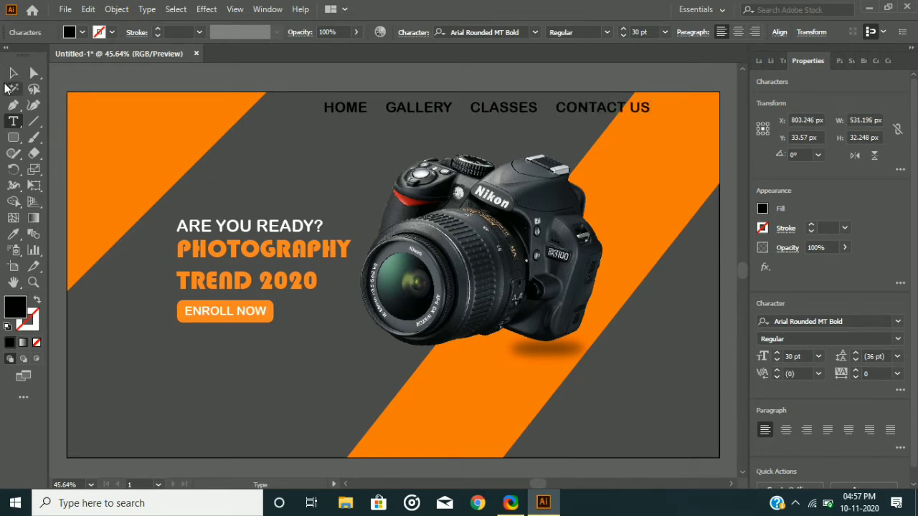
# Step: Fill the navigation text line with white
pyautogui.click(13, 73)
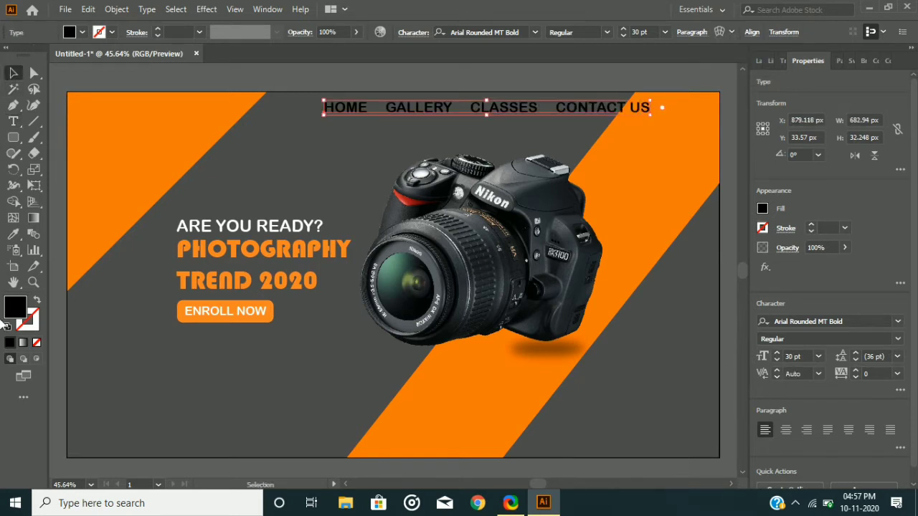
pyautogui.click(763, 209)
pyautogui.click(634, 256)
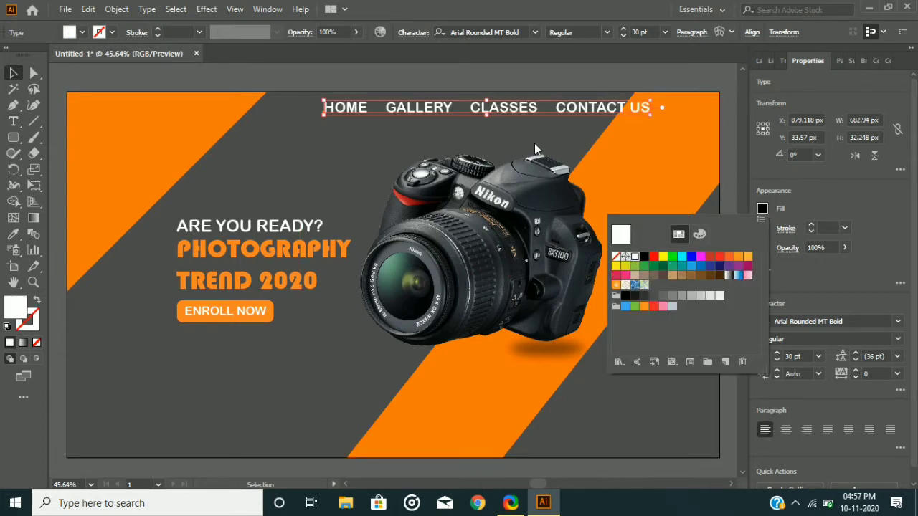
pyautogui.click(363, 137)
# Step: Move the navigation text into the artboard's upper-right corner, centered at about X 994 px, Y 32 px
pyautogui.moveTo(432, 113); pyautogui.dragTo(476, 113)
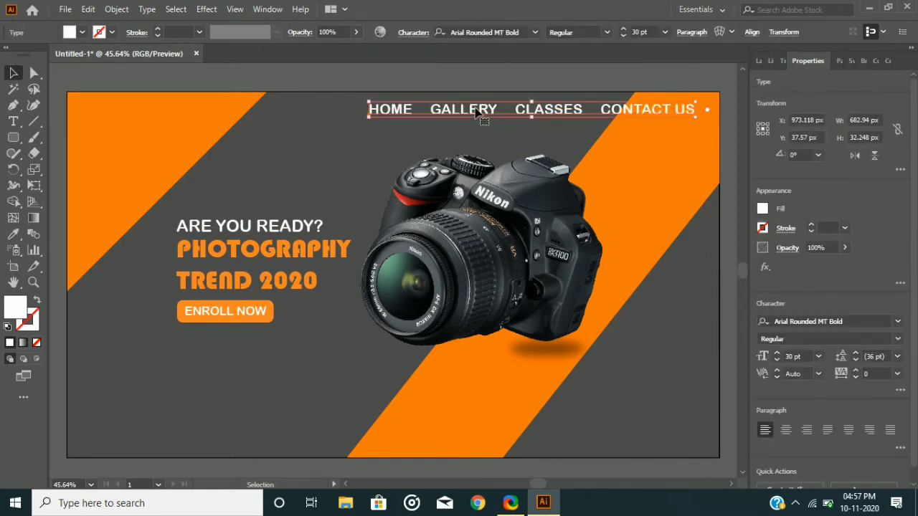
pyautogui.press('Right')
pyautogui.press('Right')
pyautogui.press('Right')
pyautogui.press('Right')
pyautogui.press('Right')
pyautogui.press('Right')
pyautogui.press('Right')
pyautogui.press('Right')
pyautogui.press('Right')
pyautogui.press('Right')
pyautogui.press('Right')
pyautogui.press('Right')
pyautogui.press('Right')
pyautogui.press('Right')
pyautogui.press('Right')
pyautogui.press('Right')
pyautogui.press('Right')
pyautogui.press('Right')
pyautogui.press('Right')
pyautogui.press('Right')
pyautogui.press('Up')
pyautogui.press('Up')
pyautogui.press('Up')
pyautogui.press('Up')
pyautogui.press('Up')
pyautogui.press('Up')
pyautogui.press('Up')
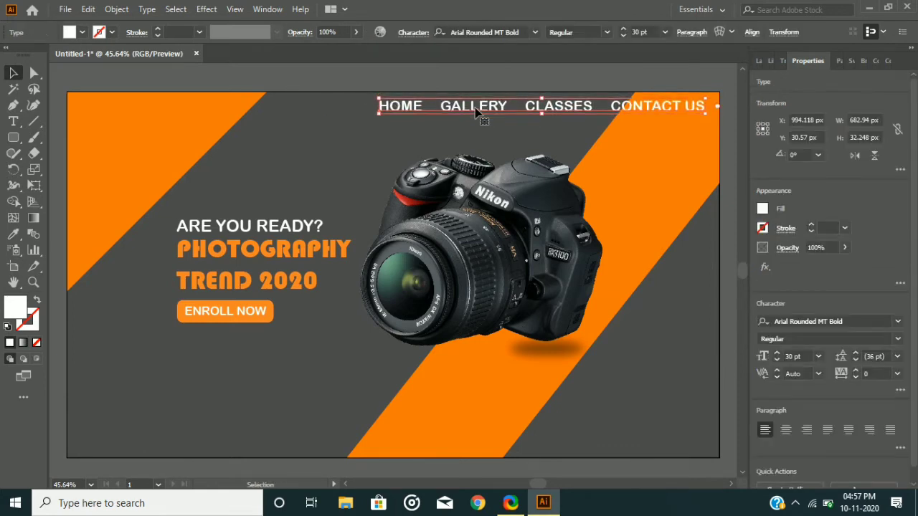
pyautogui.press('Down')
# Step: Recolor the word "HOME" in the navigation line with the orange sampled from the upper-left triangle
pyautogui.press('t')
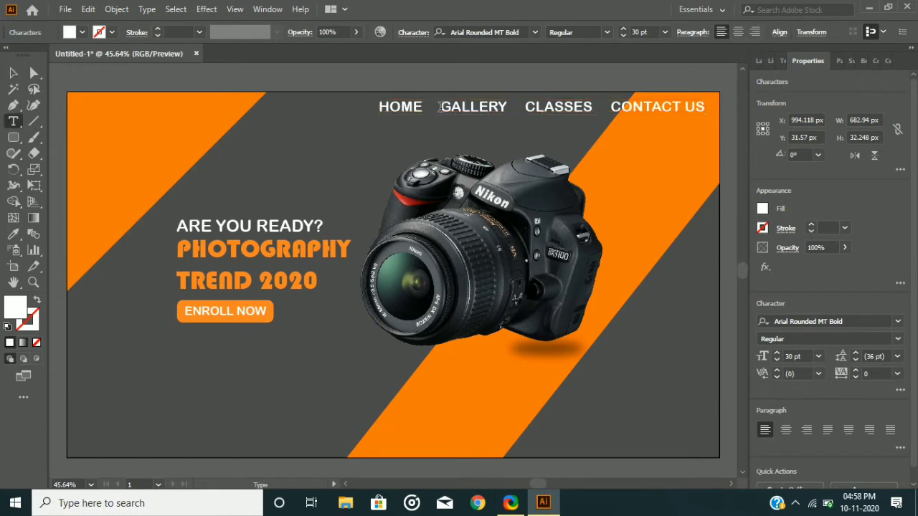
pyautogui.press('Left')
pyautogui.press('Left')
pyautogui.hotkey('ctrl', 'shift', 'Left')
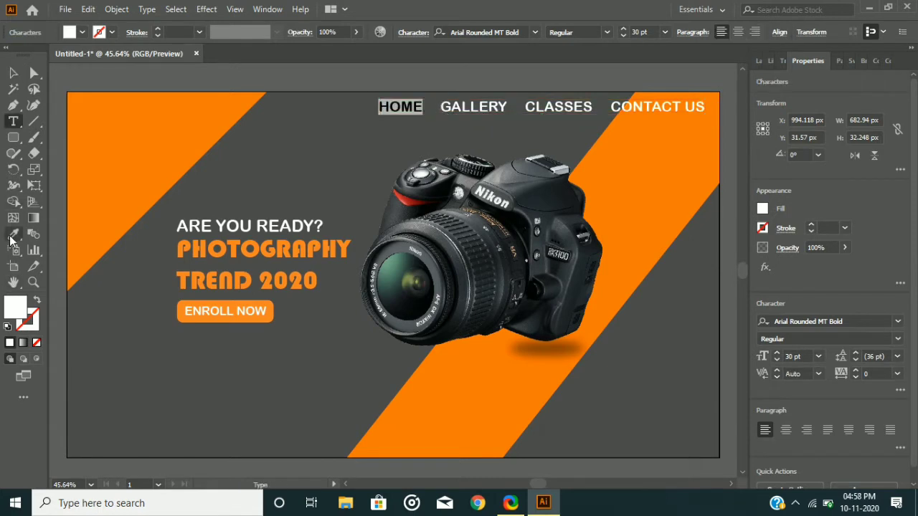
pyautogui.click(13, 235)
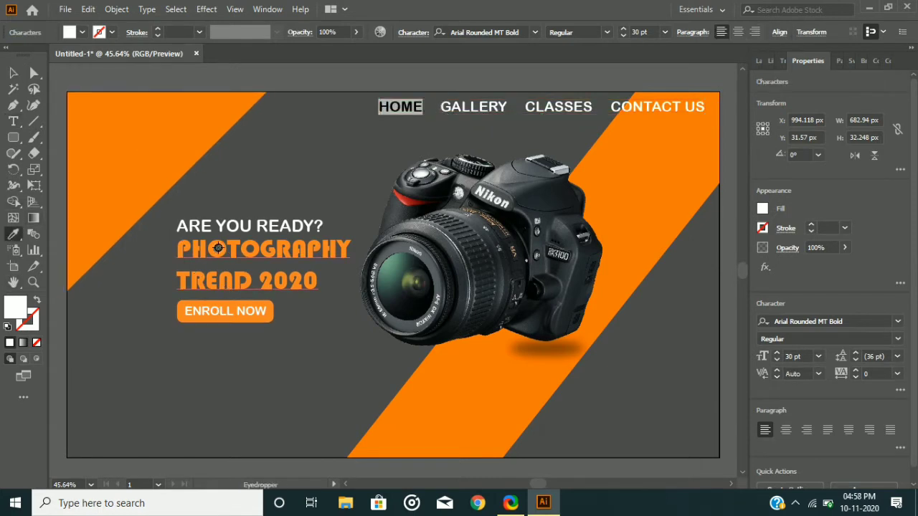
pyautogui.click(164, 137)
pyautogui.press('Escape')
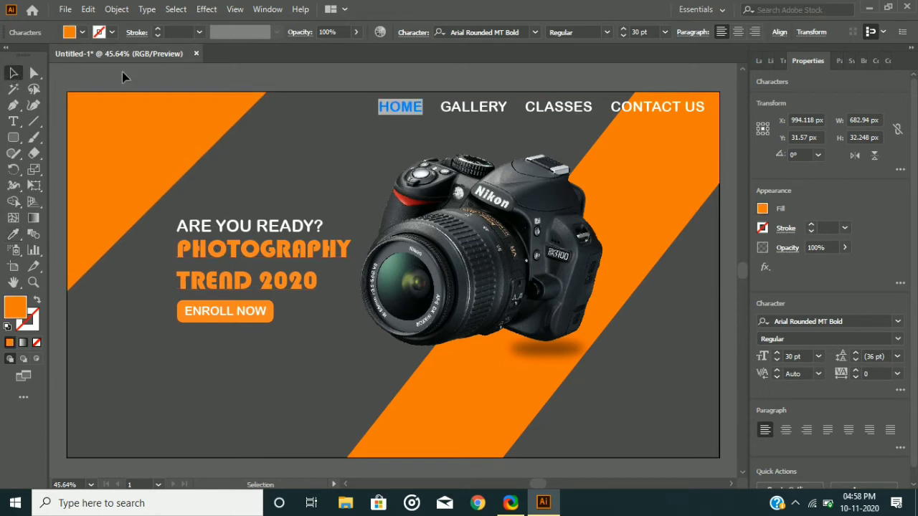
pyautogui.click(281, 91)
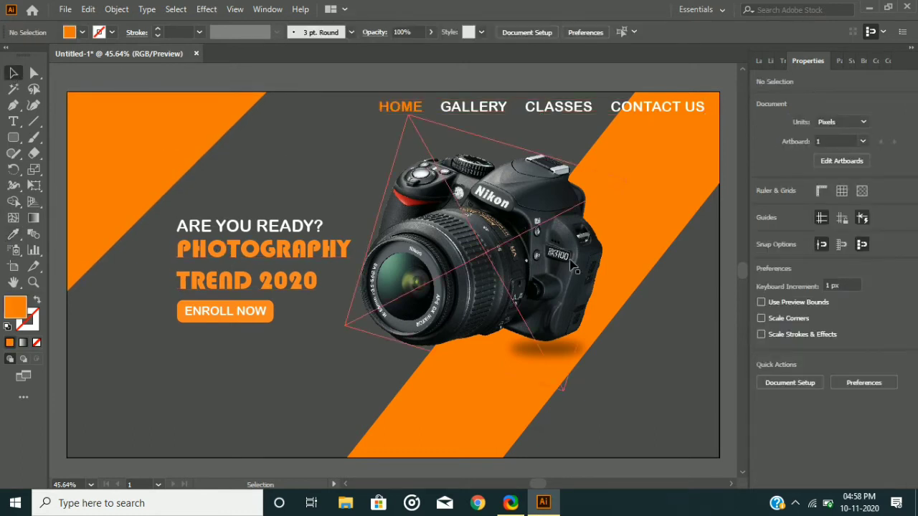
# Step: Create a placeholder area text frame about 887 by 340 px across the lower-left part of the artboard
pyautogui.click(13, 121)
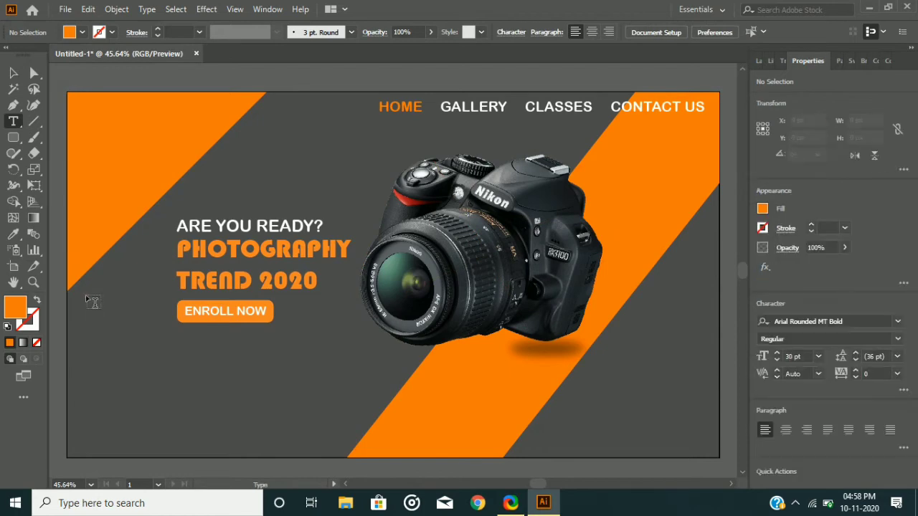
pyautogui.moveTo(86, 296); pyautogui.dragTo(510, 454)
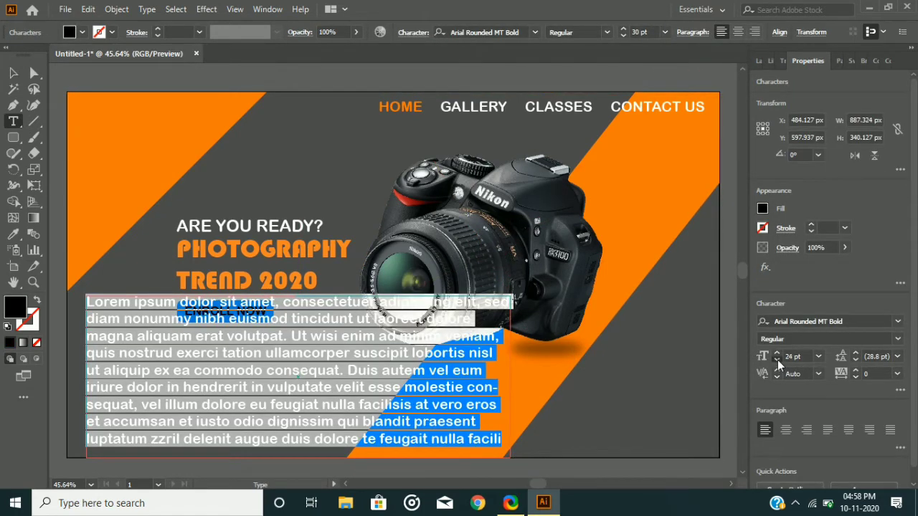
pyautogui.click(778, 361)
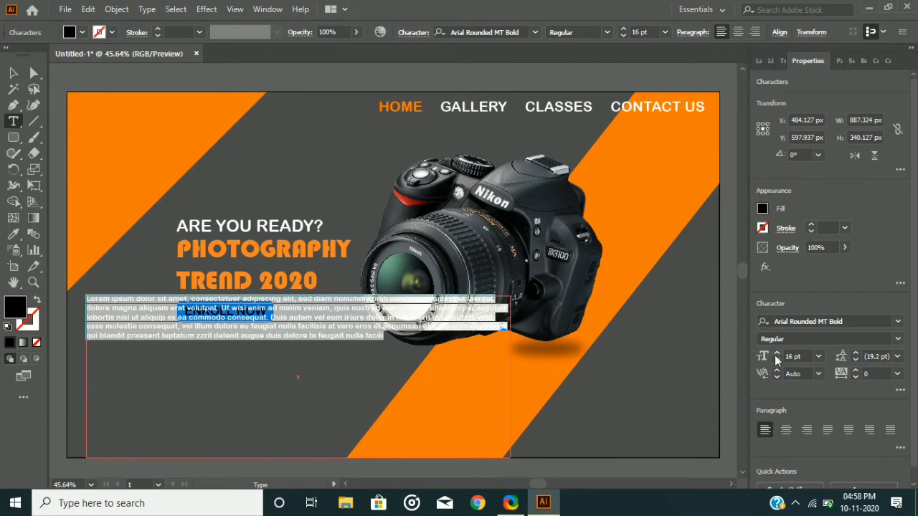
pyautogui.click(776, 356)
pyautogui.click(776, 356)
pyautogui.click(777, 357)
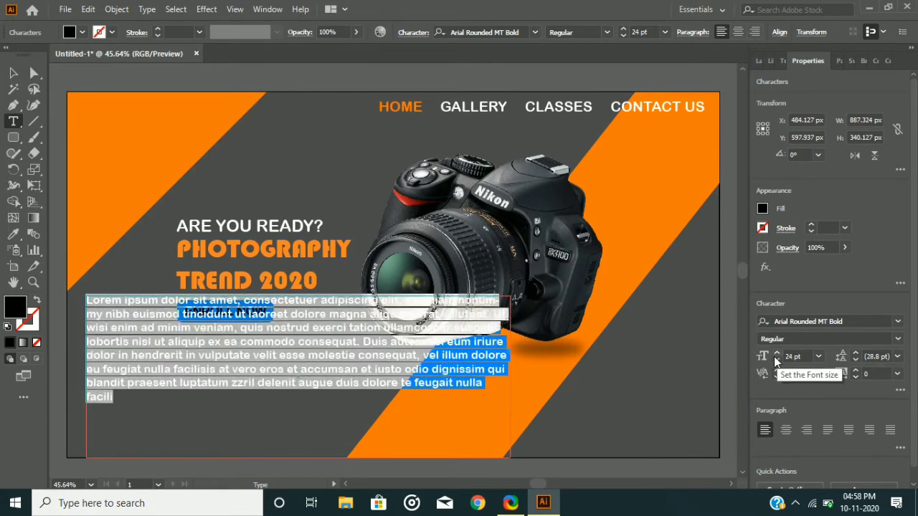
pyautogui.scroll(6, 775, 358)
pyautogui.hotkey('ctrl', 'z')
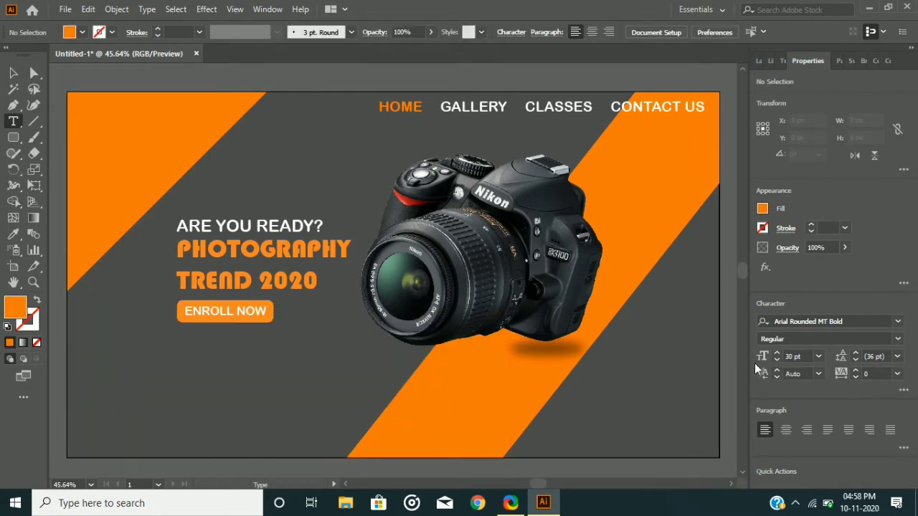
pyautogui.hotkey('ctrl', 'shift', 'z')
# Step: Shrink the placeholder text frame to about 802 by 155 px and set all of its text to 15 pt
pyautogui.click(13, 72)
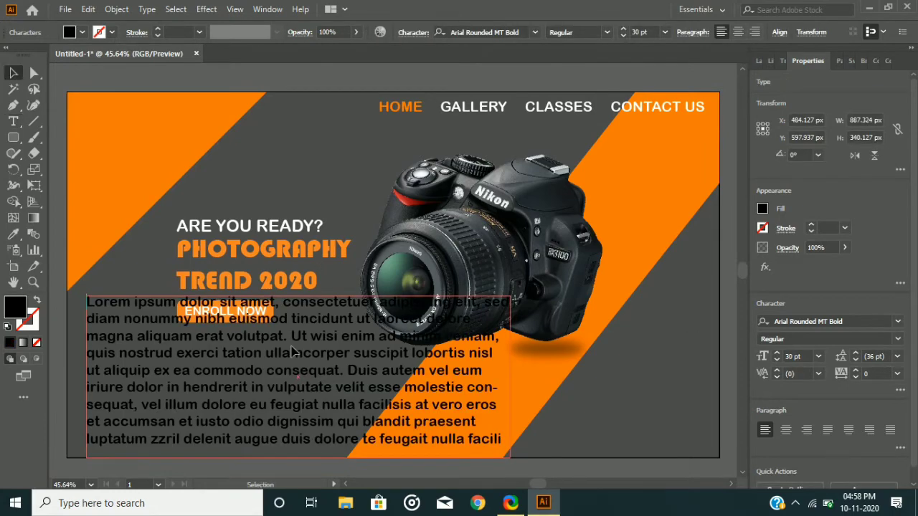
pyautogui.moveTo(510, 458); pyautogui.dragTo(470, 322)
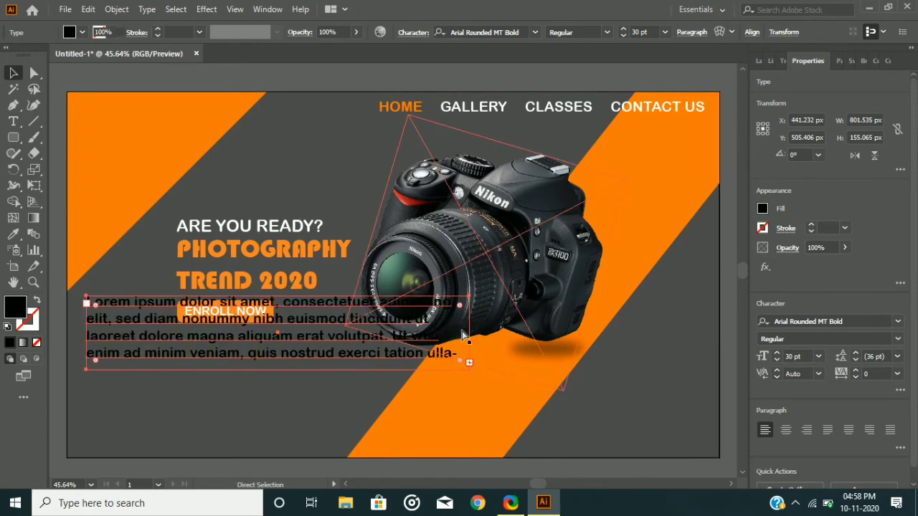
pyautogui.hotkey('ctrl', 'a')
pyautogui.doubleClick(229, 341)
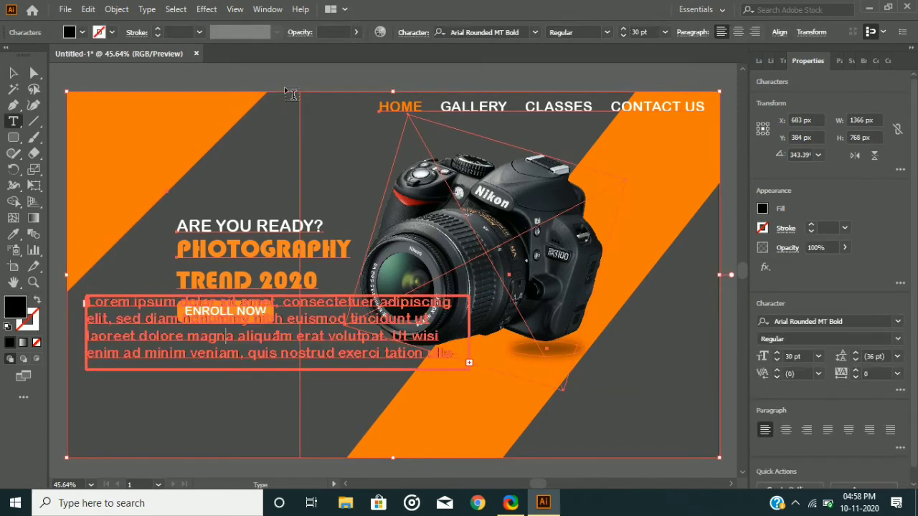
pyautogui.hotkey('ctrl', 'a')
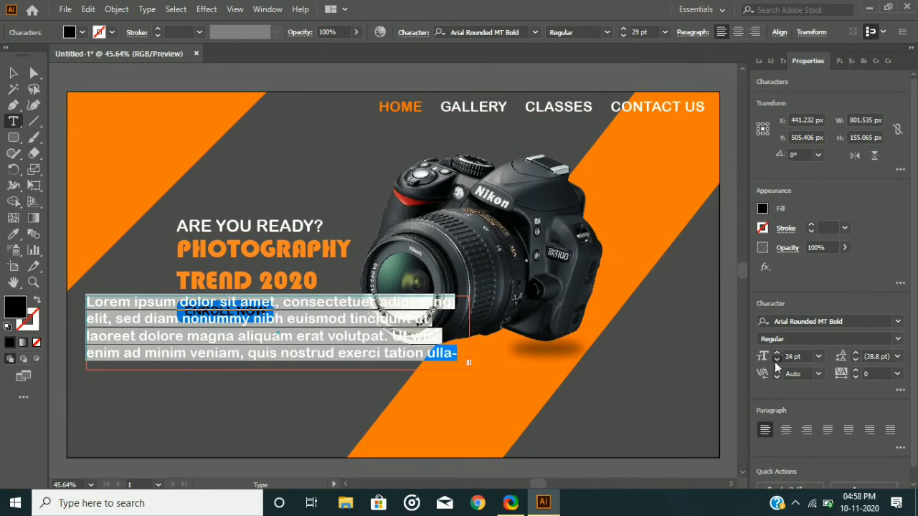
pyautogui.click(776, 360)
pyautogui.click(776, 360)
pyautogui.click(776, 360)
pyautogui.click(776, 360)
pyautogui.click(777, 360)
pyautogui.click(776, 360)
pyautogui.click(777, 360)
pyautogui.click(776, 359)
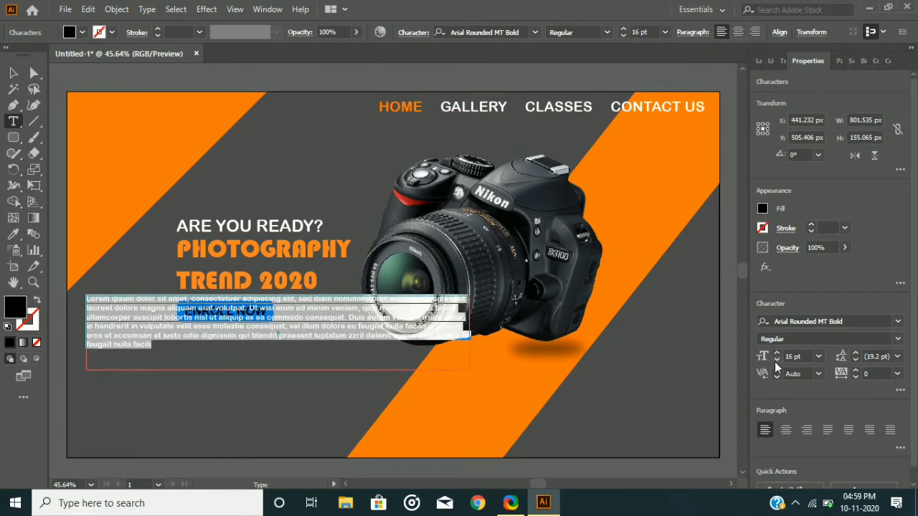
pyautogui.click(777, 360)
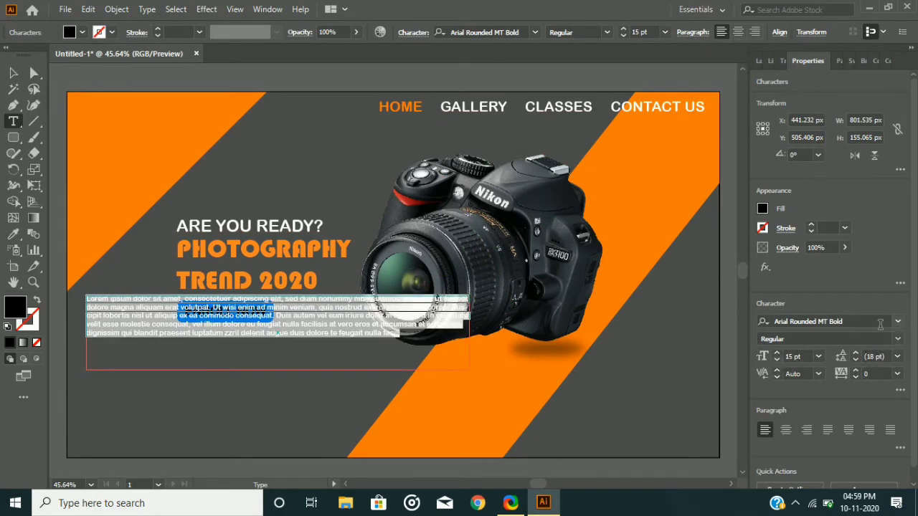
# Step: Reduce the placeholder text frame to about 613 by 95 px and move it into the artboard's lower-left corner
pyautogui.click(13, 72)
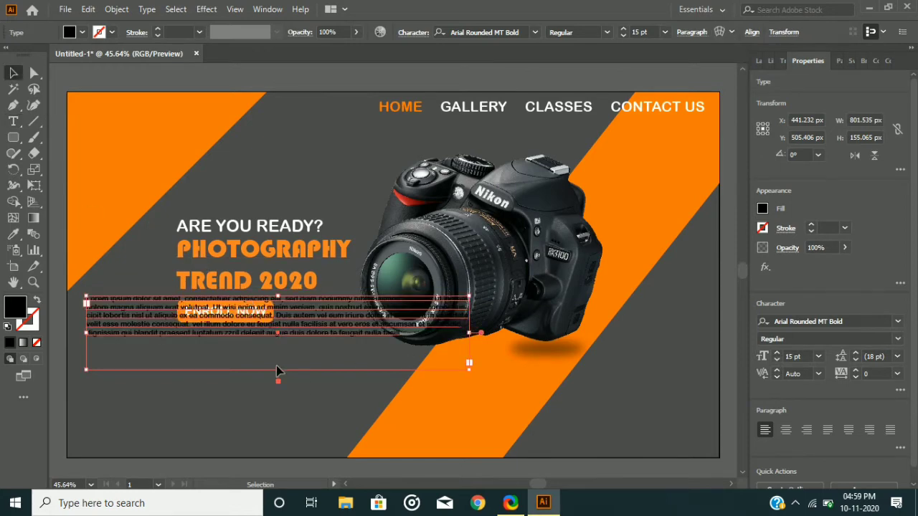
pyautogui.moveTo(279, 367); pyautogui.dragTo(279, 337)
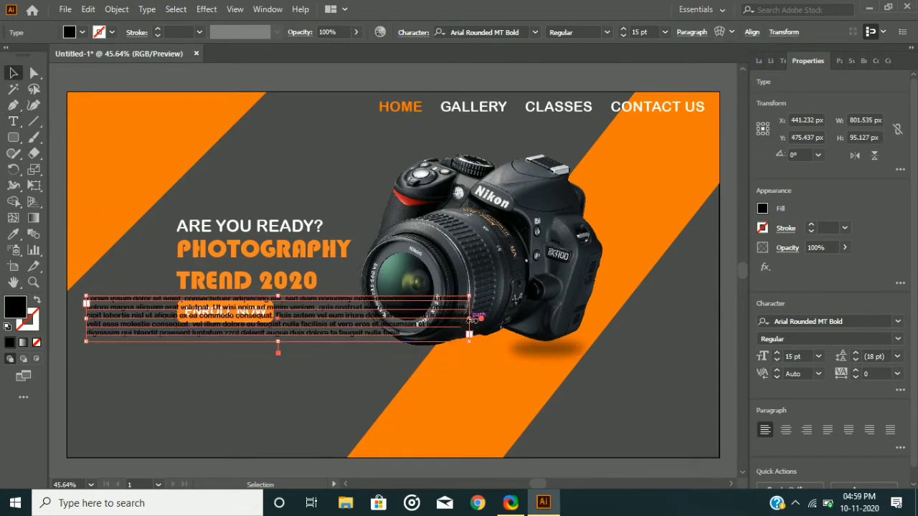
pyautogui.moveTo(434, 318); pyautogui.dragTo(378, 317)
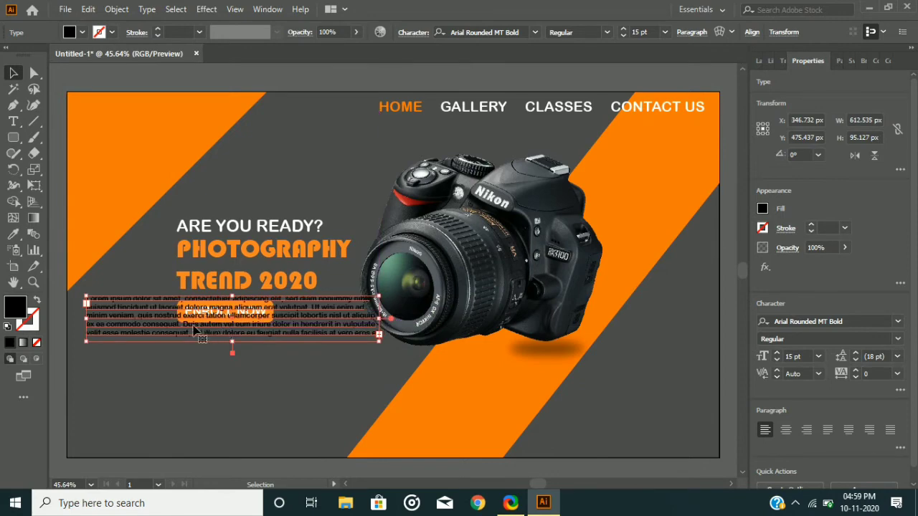
pyautogui.moveTo(192, 303); pyautogui.dragTo(184, 436)
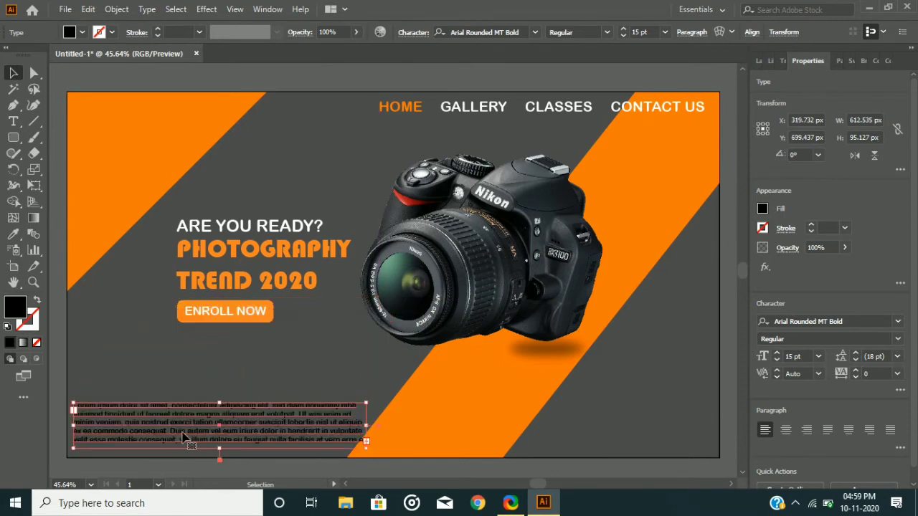
# Step: Change the placeholder paragraph's font to Minion Variable Concept
pyautogui.click(897, 321)
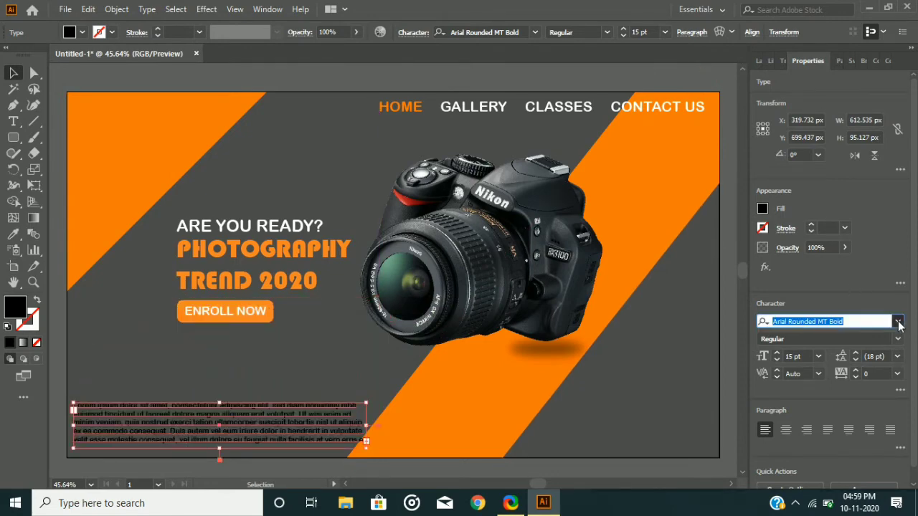
pyautogui.press('Down')
pyautogui.press('Down')
pyautogui.press('Down')
pyautogui.press('Down')
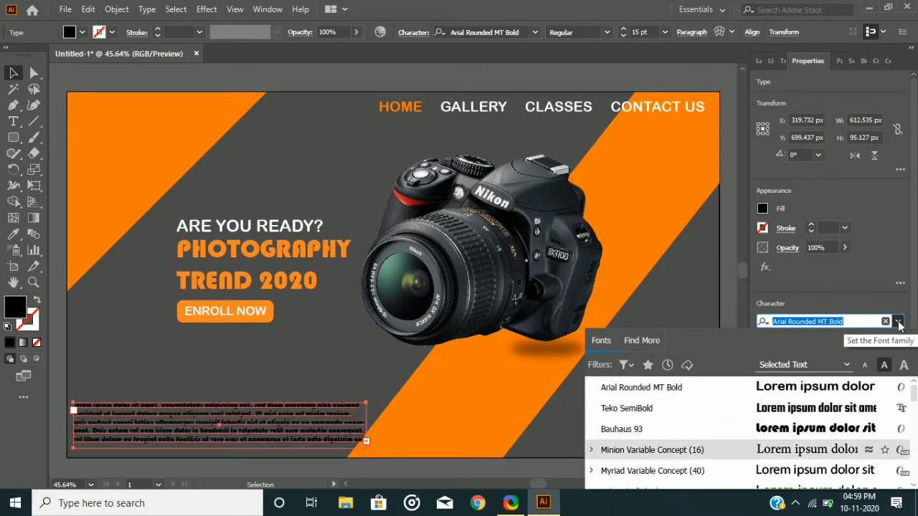
pyautogui.press('Up')
pyautogui.press('Return')
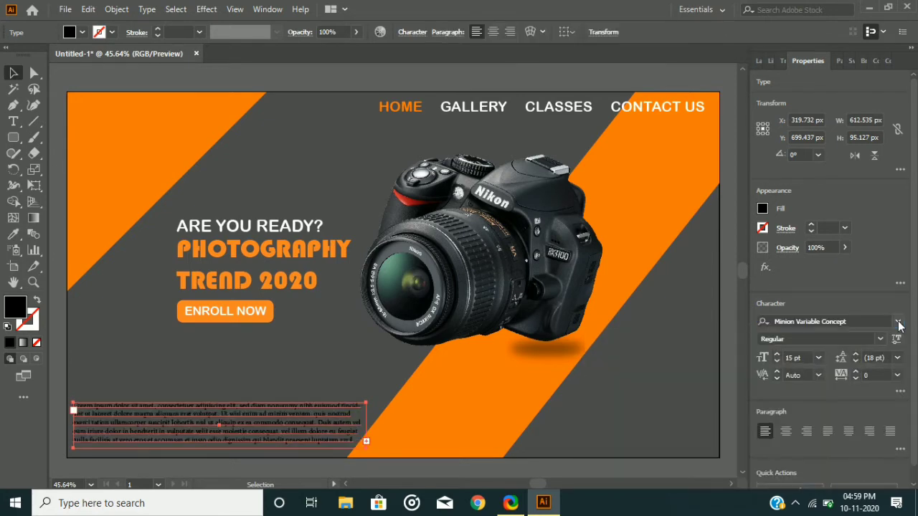
# Step: Fill the placeholder paragraph with white and set its font size to 17 pt
pyautogui.click(763, 210)
pyautogui.click(634, 264)
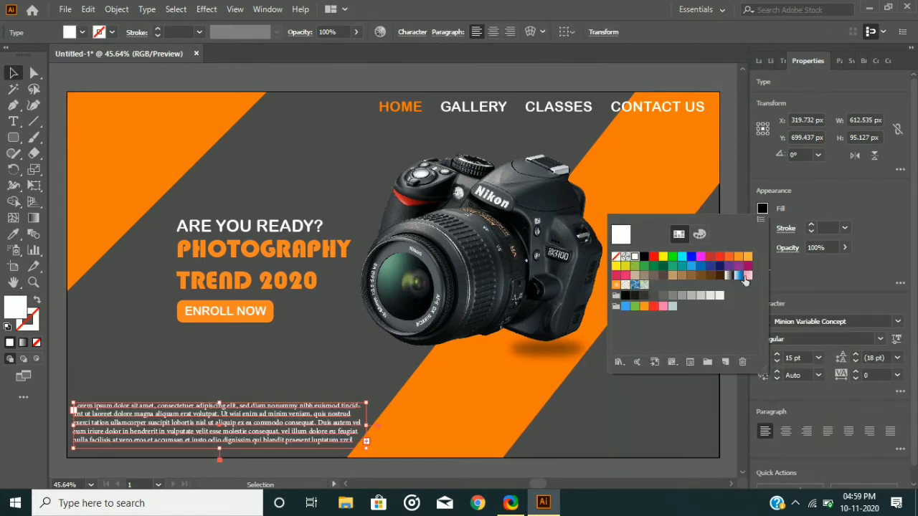
pyautogui.click(818, 282)
pyautogui.click(777, 356)
pyautogui.click(777, 356)
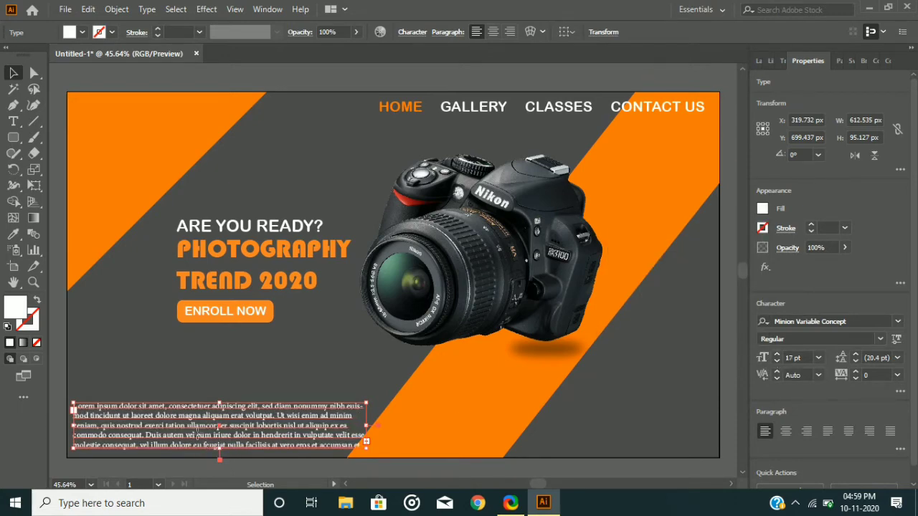
# Step: Delete all placeholder text that follows "Duis autem vel" in the paragraph
pyautogui.press('t')
pyautogui.hotkey('ctrl', 'shift', 'Right')
pyautogui.hotkey('ctrl', 'shift', 'Right')
pyautogui.hotkey('ctrl', 'shift', 'Right')
pyautogui.hotkey('ctrl', 'shift', 'Right')
pyautogui.hotkey('ctrl', 'shift', 'Right')
pyautogui.hotkey('ctrl', 'shift', 'Right')
pyautogui.hotkey('ctrl', 'shift', 'Right')
pyautogui.hotkey('ctrl', 'shift', 'Right')
pyautogui.hotkey('ctrl', 'shift', 'Right')
pyautogui.hotkey('ctrl', 'shift', 'Right')
pyautogui.hotkey('ctrl', 'shift', 'Right')
pyautogui.hotkey('ctrl', 'shift', 'Right')
pyautogui.hotkey('ctrl', 'shift', 'Right')
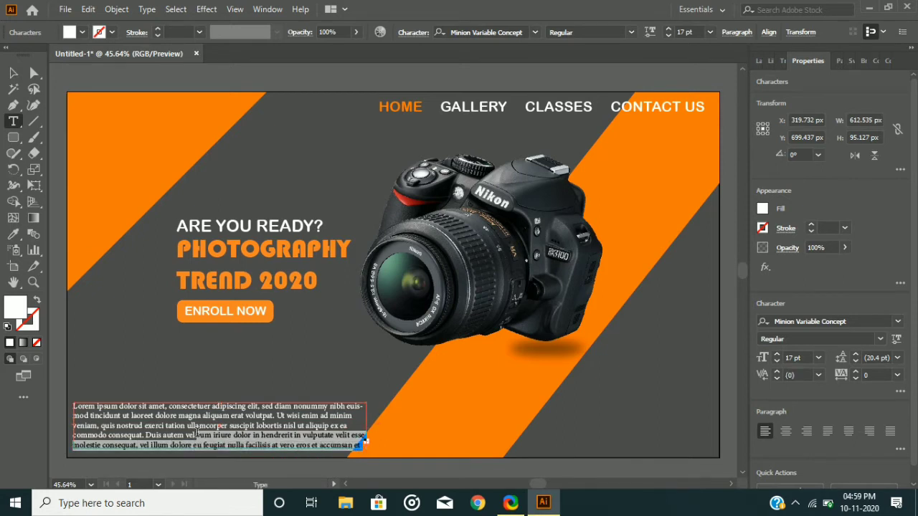
pyautogui.press('Delete')
pyautogui.click(12, 71)
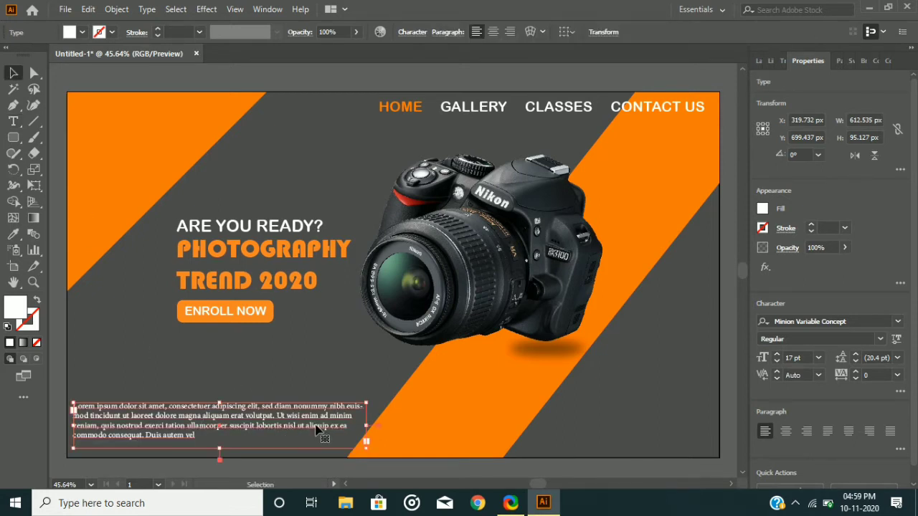
# Step: Widen the placeholder text frame to about 627 px and move it down 30 px towards the artboard's lower edge
pyautogui.moveTo(367, 427); pyautogui.dragTo(370, 437)
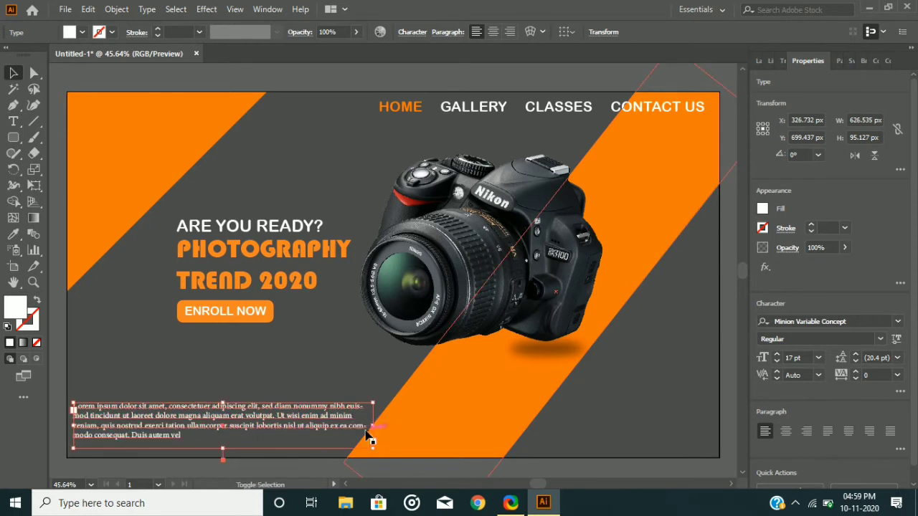
pyautogui.hotkey('shift', 'Down')
pyautogui.hotkey('shift', 'Down')
pyautogui.hotkey('shift', 'Down')
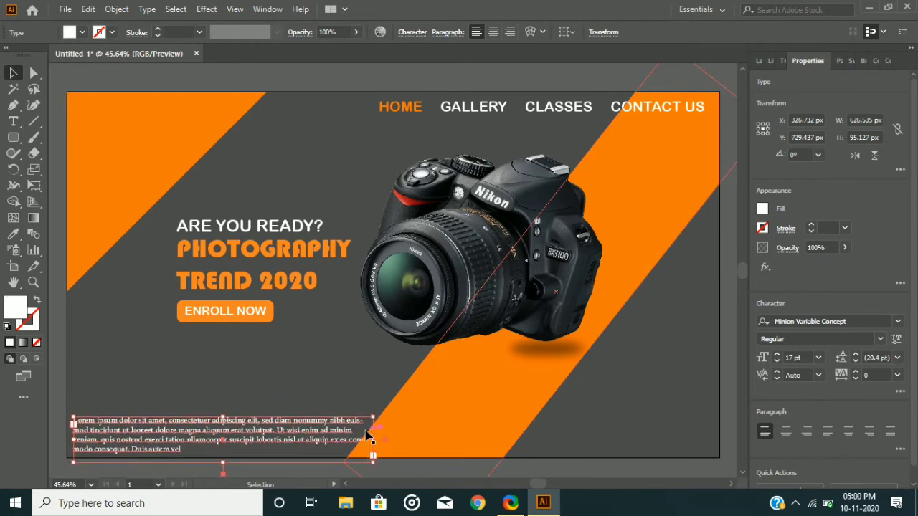
# Step: Remove the word "commodo" from the placeholder paragraph so its last line begins with "consequat", and deselect the text
pyautogui.doubleClick(349, 445)
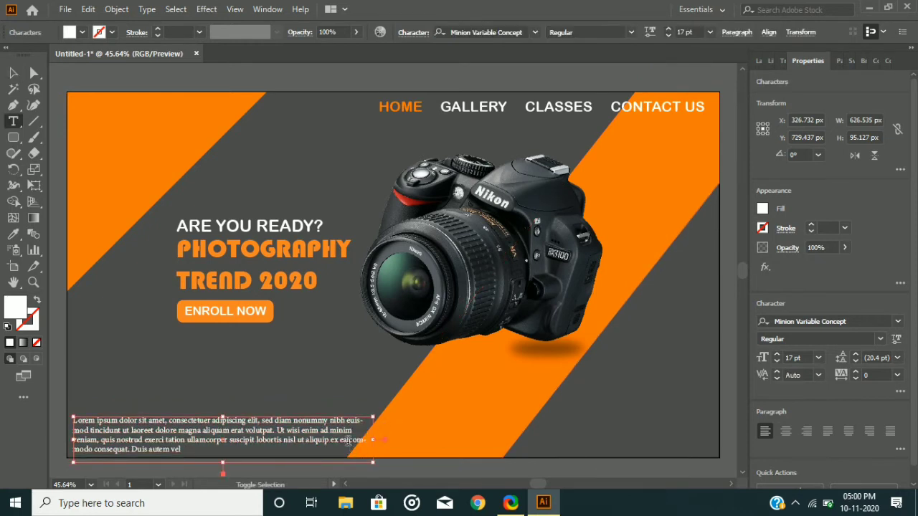
pyautogui.press('Delete')
pyautogui.press('Delete')
pyautogui.press('Delete')
pyautogui.press('Delete')
pyautogui.press('Delete')
pyautogui.press('Delete')
pyautogui.press('Delete')
pyautogui.press('Delete')
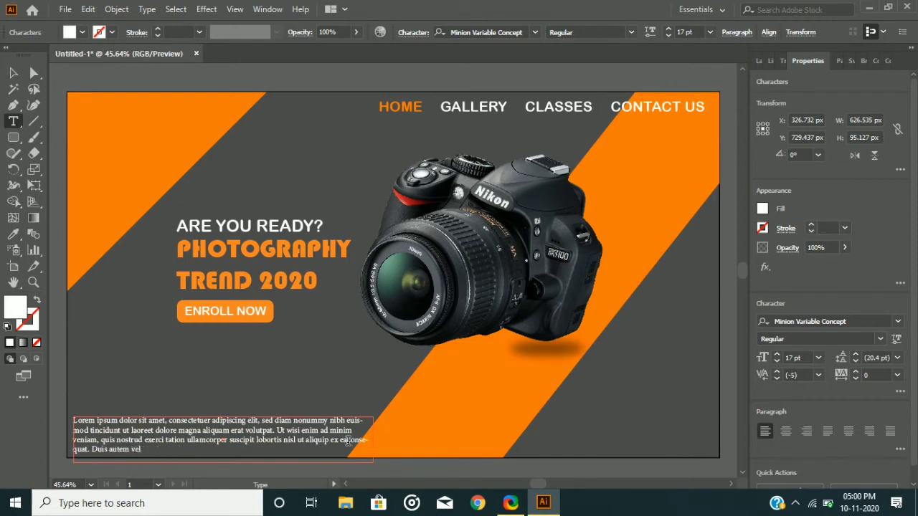
pyautogui.press('Delete')
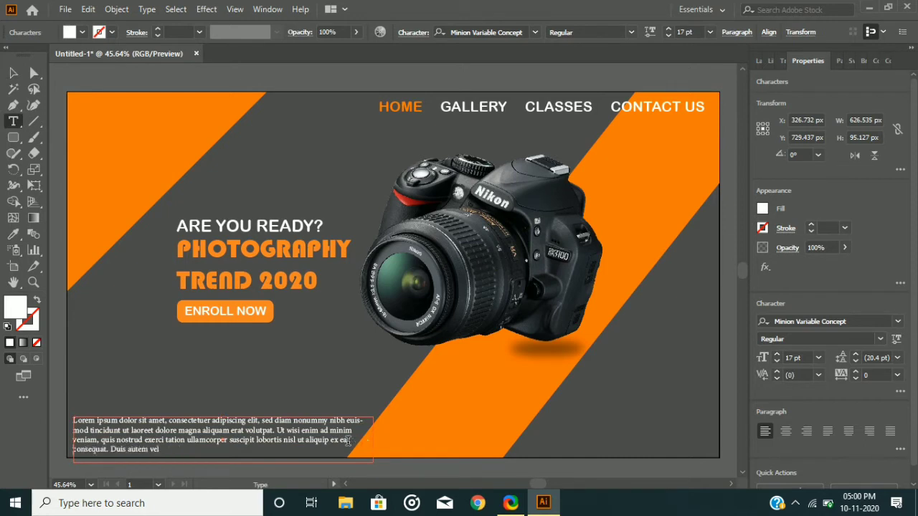
pyautogui.keyDown('ctrl'); pyautogui.click(420, 413); pyautogui.keyUp('ctrl')
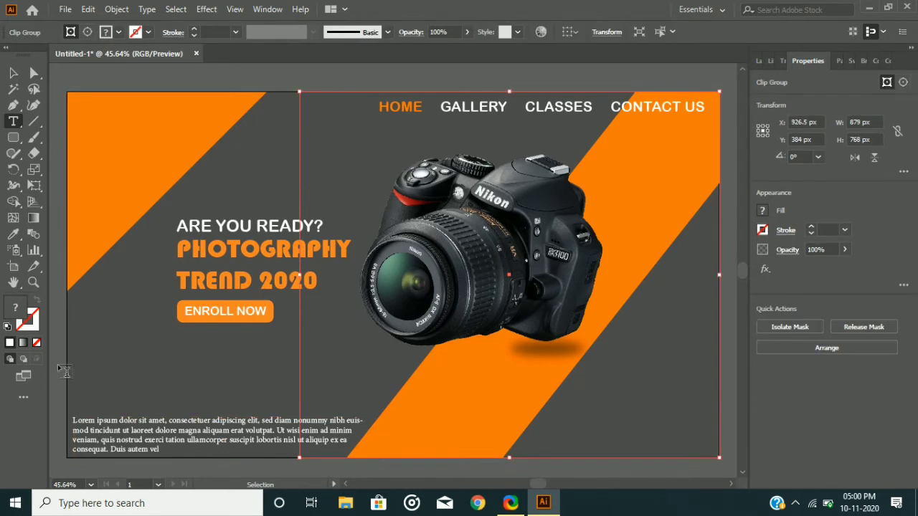
pyautogui.click(13, 72)
pyautogui.click(293, 400)
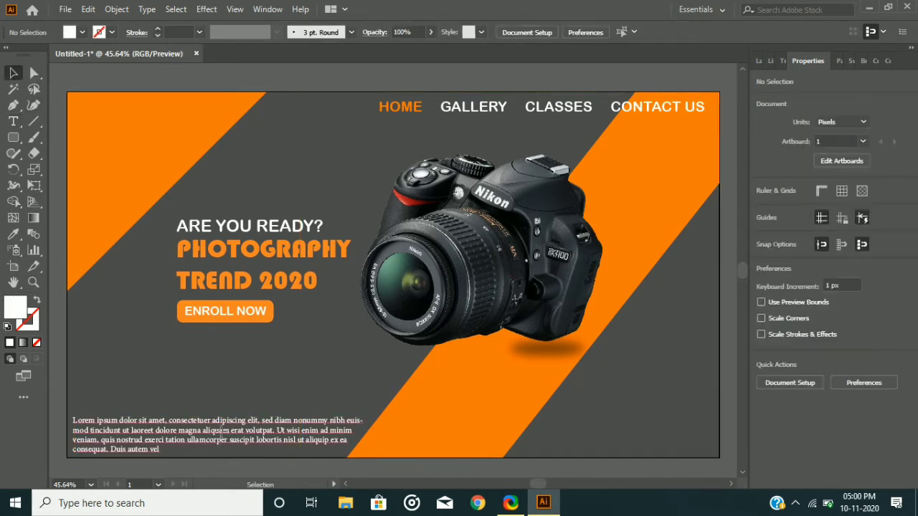
pyautogui.click(222, 437)
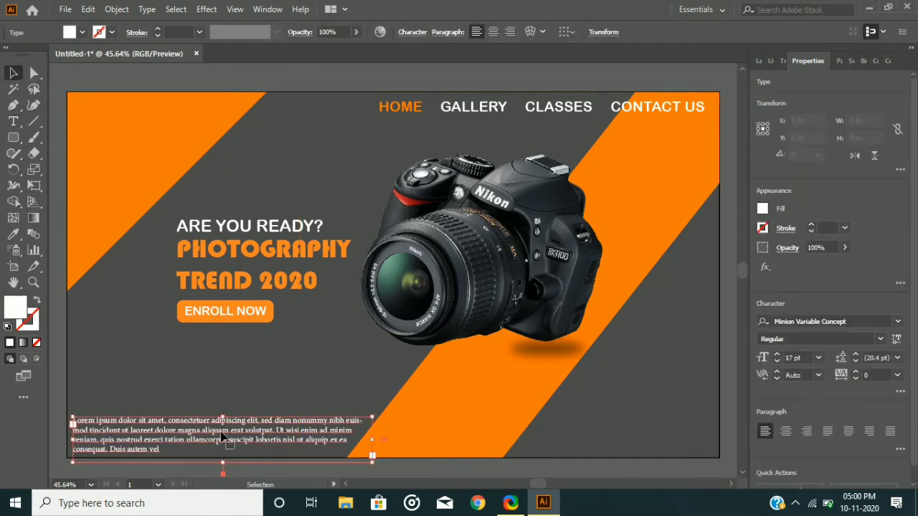
pyautogui.click(52, 447)
# Step: Place the CAMERA ICON image at about 59 by 59 px in the upper-left corner of the orange triangle
pyautogui.click(65, 8)
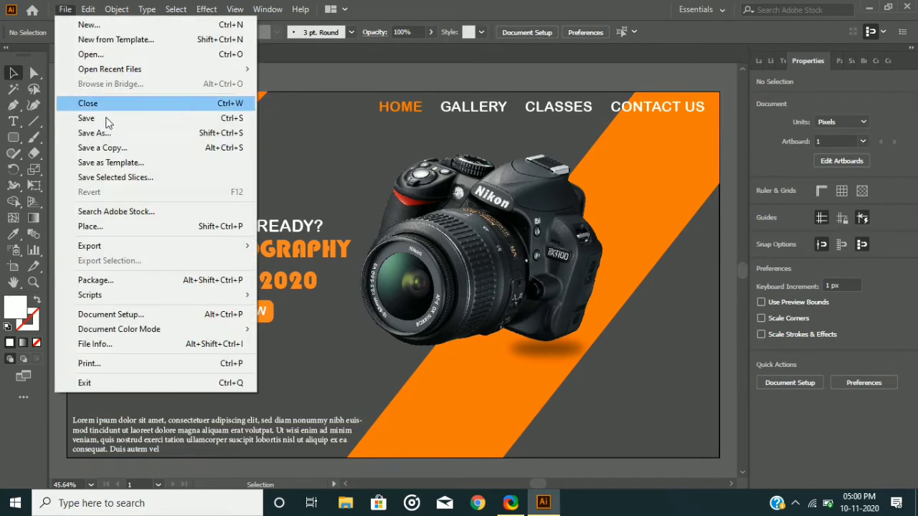
pyautogui.click(121, 226)
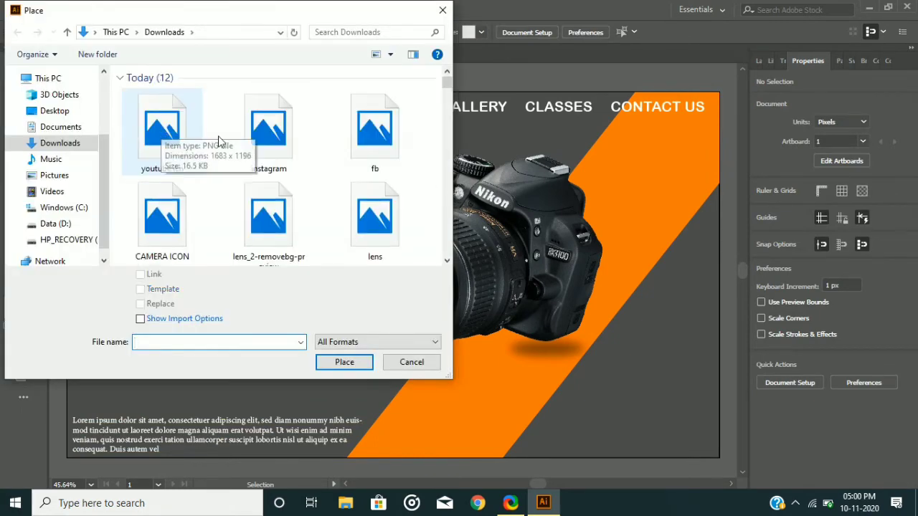
pyautogui.click(162, 219)
pyautogui.click(345, 362)
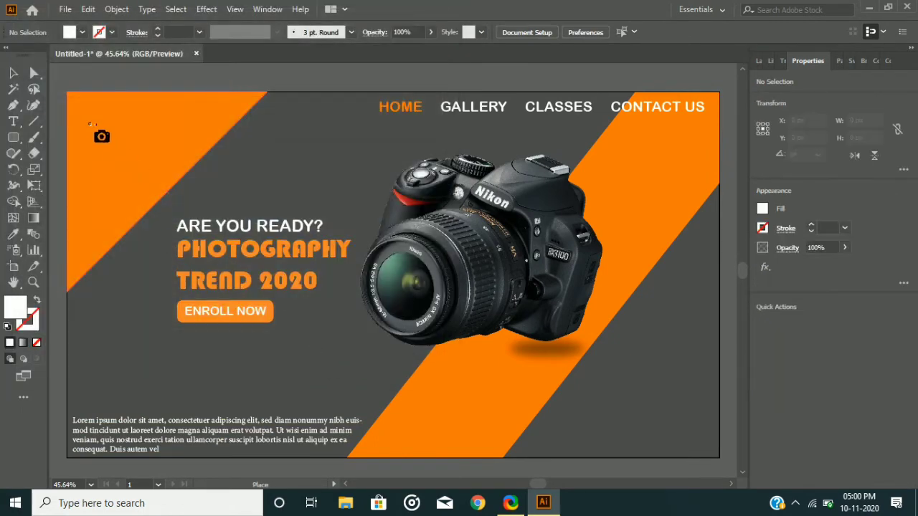
pyautogui.click(84, 110)
pyautogui.moveTo(110, 136); pyautogui.dragTo(101, 125)
# Step: Add the two-line text "LOGO HERE" beside the camera icon and scale it to about 68 px wide at 23.76 pt
pyautogui.click(13, 121)
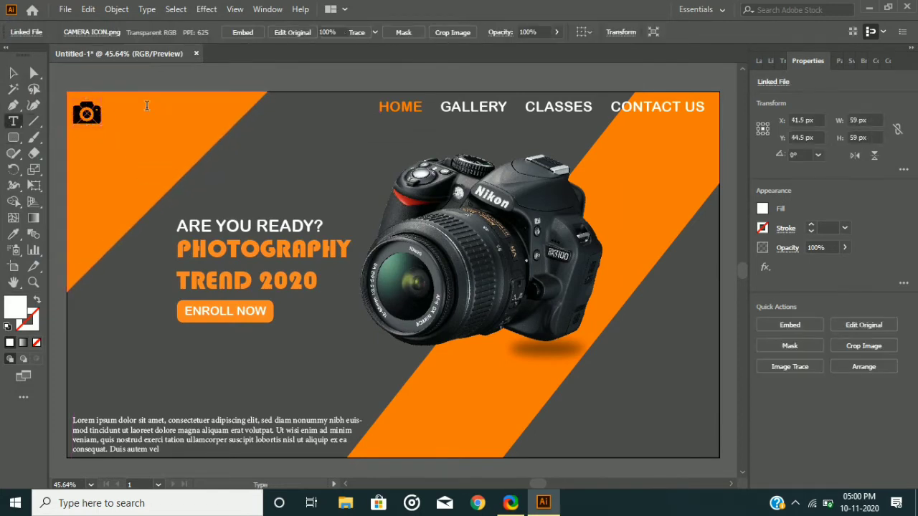
pyautogui.click(146, 105)
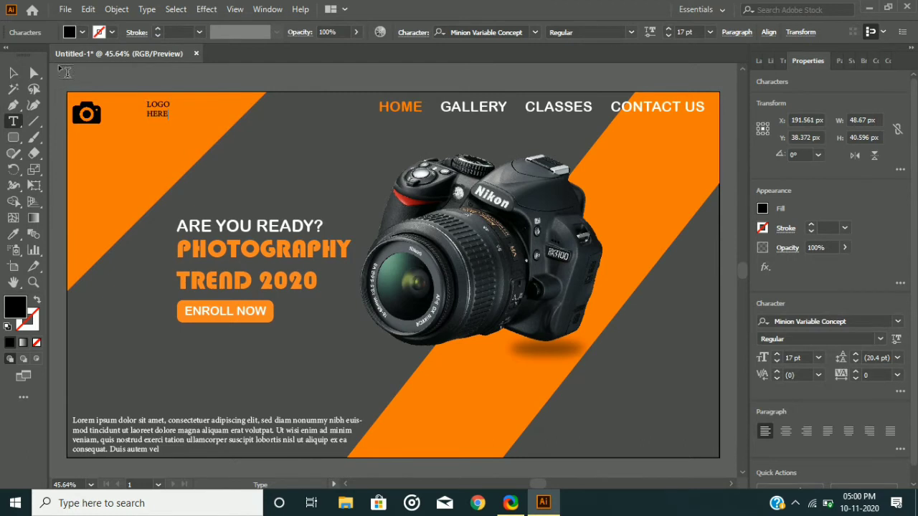
pyautogui.click(11, 74)
pyautogui.moveTo(159, 109); pyautogui.dragTo(133, 103)
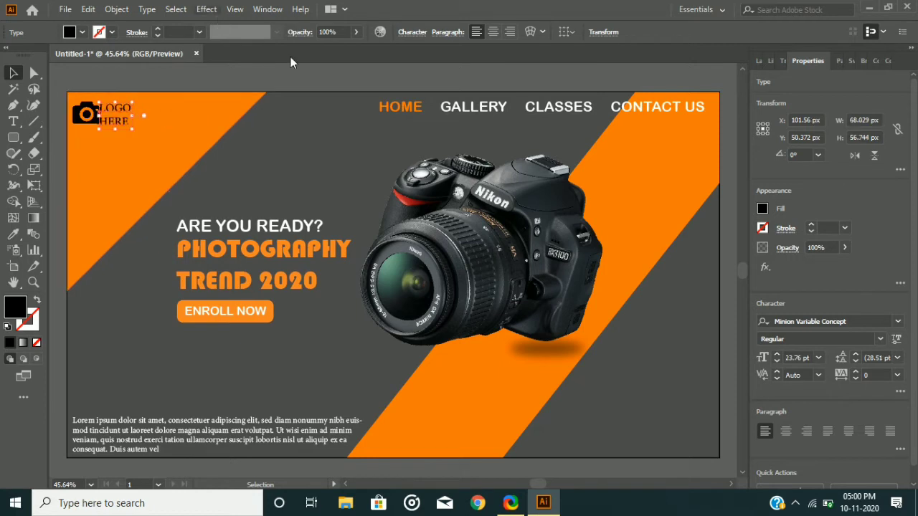
# Step: Set the leading of the "LOGO HERE" text to 22 pt and nudge it slightly away from the camera icon
pyautogui.click(857, 357)
pyautogui.click(857, 357)
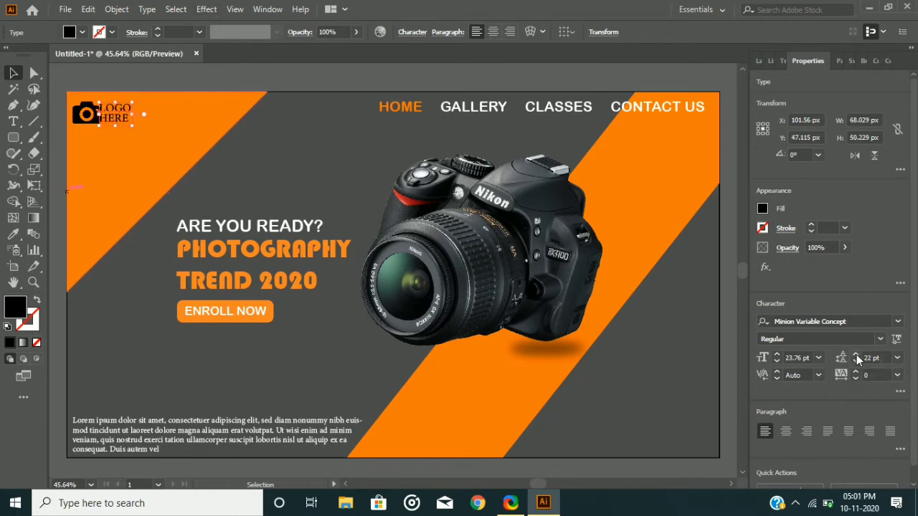
pyautogui.press('Right')
pyautogui.press('Right')
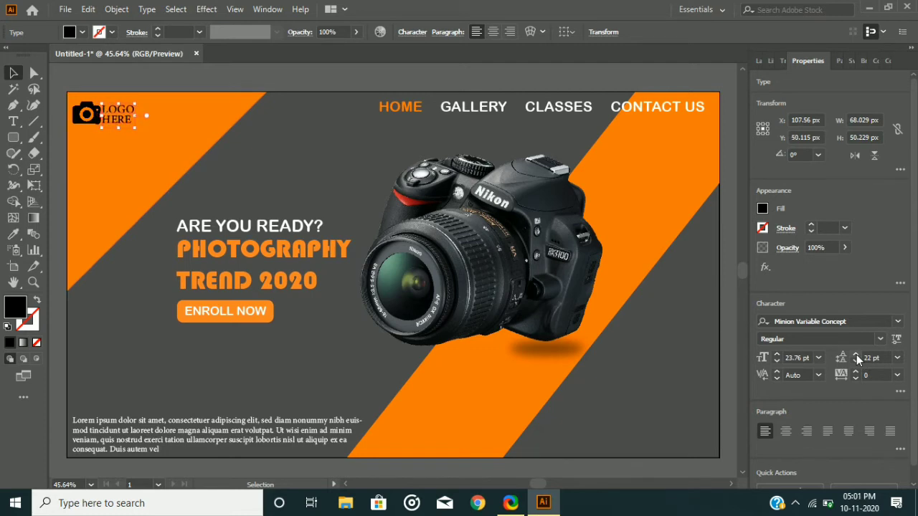
pyautogui.click(418, 71)
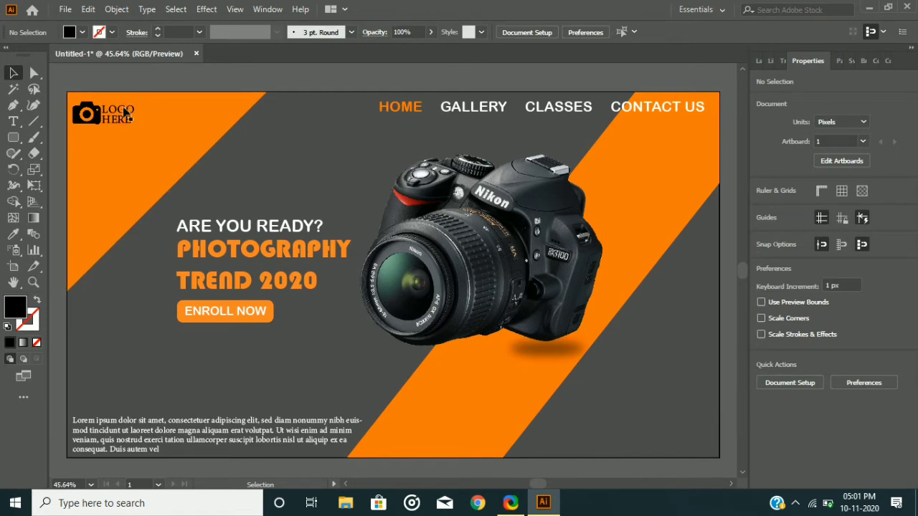
pyautogui.click(122, 116)
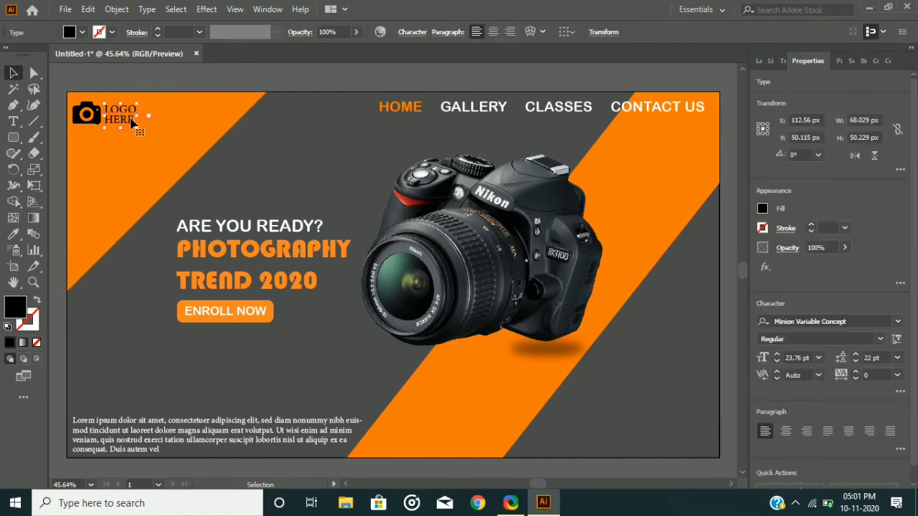
# Step: Increase the tracking of the word "HERE" so its width matches "LOGO" above it
pyautogui.doubleClick(129, 119)
pyautogui.doubleClick(130, 119)
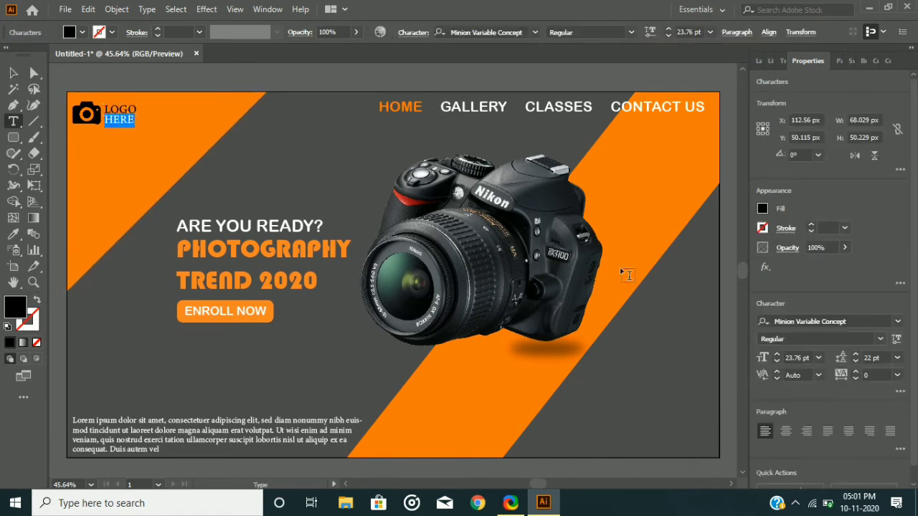
pyautogui.click(855, 372)
pyautogui.click(855, 373)
pyautogui.click(13, 73)
pyautogui.click(158, 93)
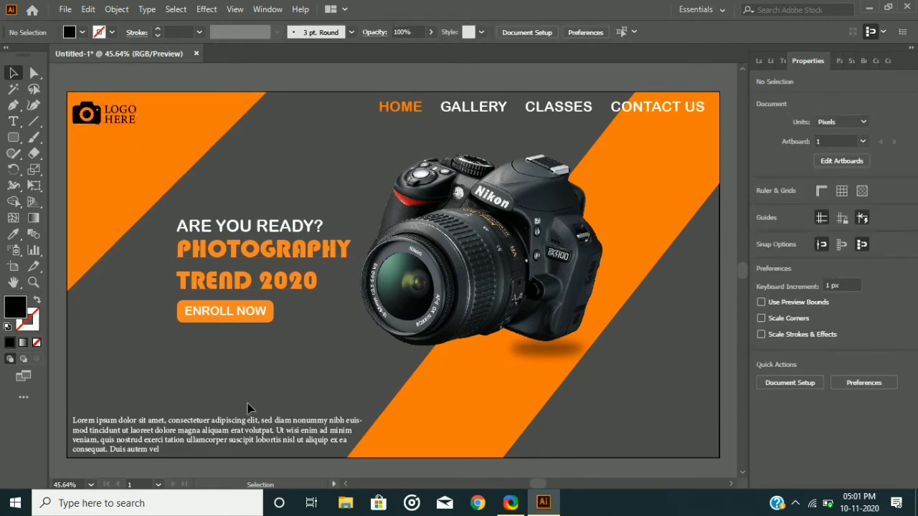
# Step: Place the instagram image at about 58 by 58 px in the dark area to the lower right of the camera
pyautogui.click(65, 9)
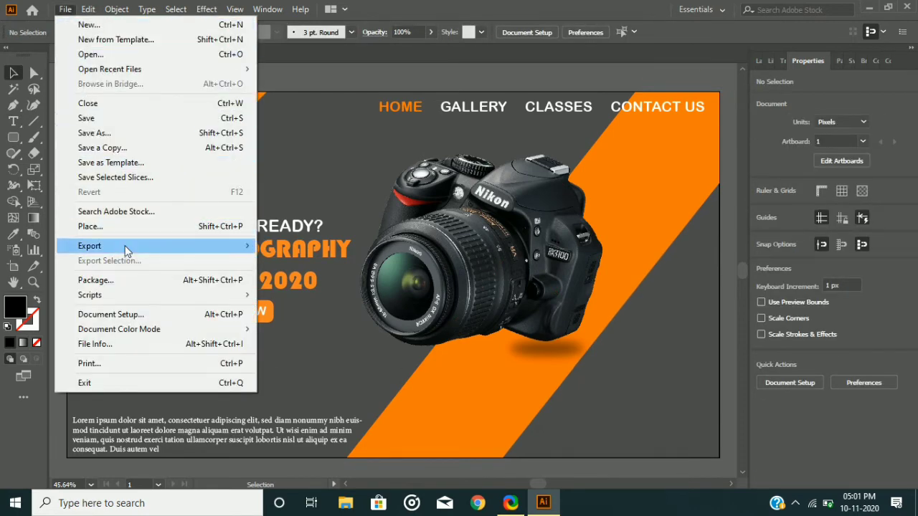
pyautogui.click(133, 225)
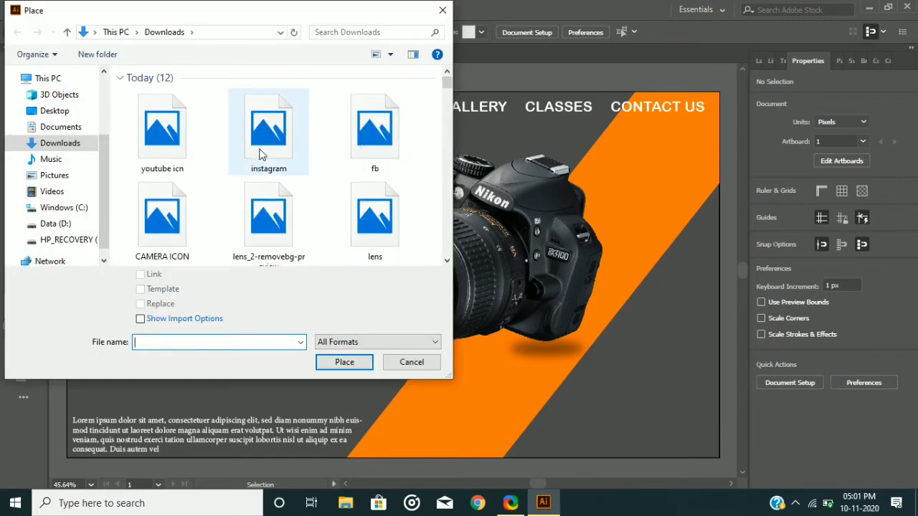
pyautogui.click(267, 131)
pyautogui.click(343, 362)
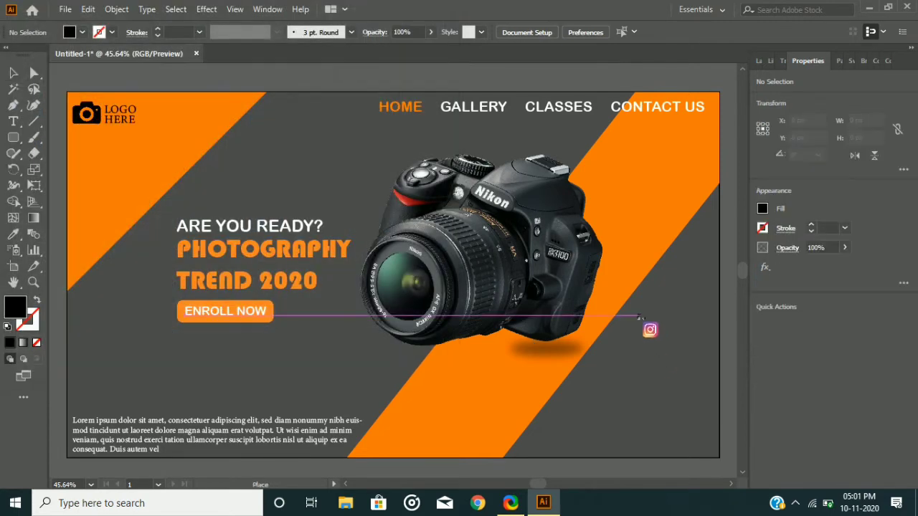
pyautogui.moveTo(636, 316); pyautogui.dragTo(671, 353)
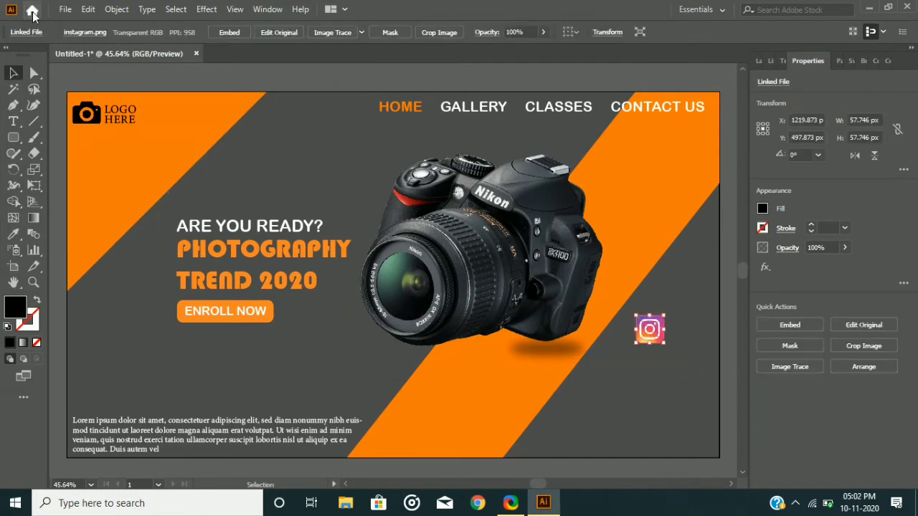
# Step: Save the document as "WEB BANNER DESIGN" in Adobe Illustrator format on Data (D:), with Include Linked Files enabled
pyautogui.click(66, 9)
pyautogui.click(86, 118)
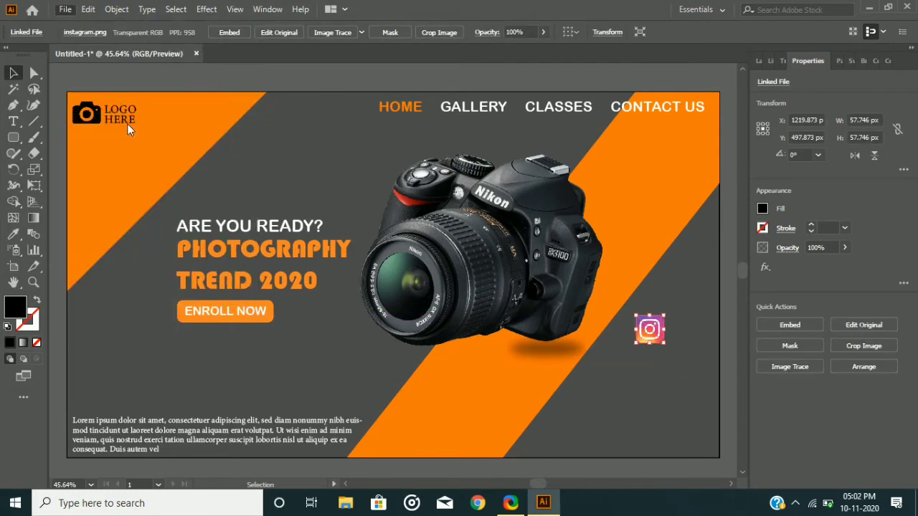
pyautogui.write('WEB BANNER')
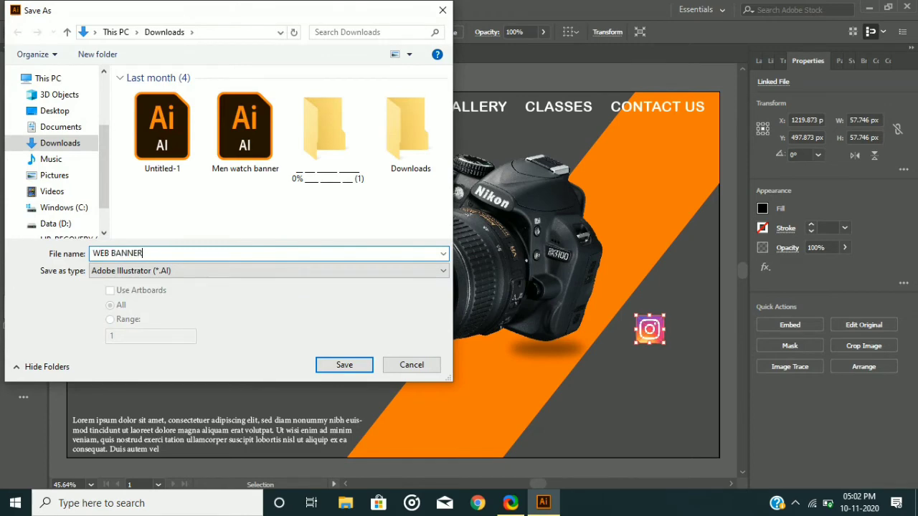
pyautogui.write(' DESIGN')
pyautogui.click(50, 224)
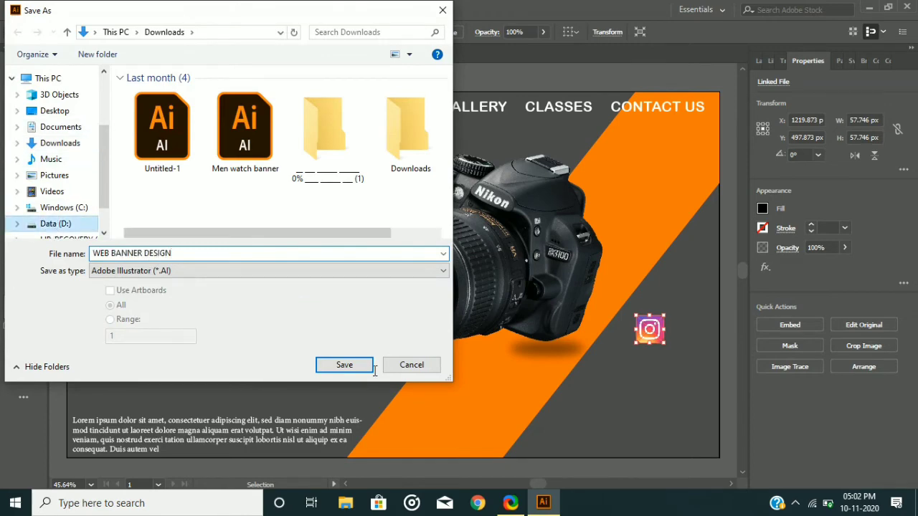
pyautogui.click(360, 370)
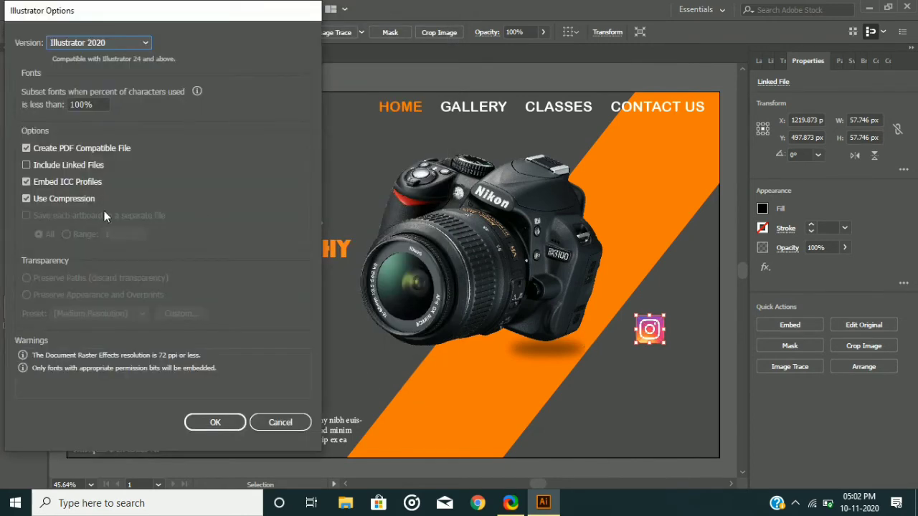
pyautogui.click(26, 165)
pyautogui.click(224, 422)
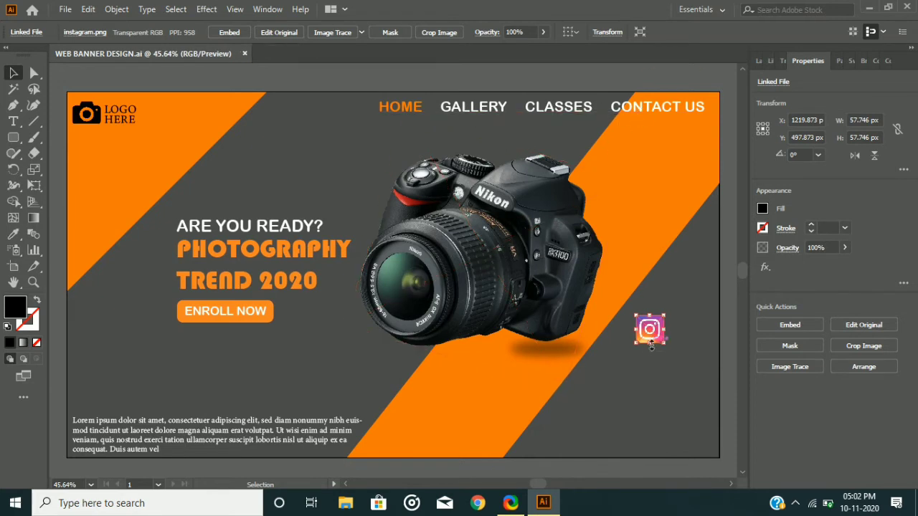
# Step: Resize the Instagram icon to 40 by 40 px near the banner's right edge and place the fb image beneath it at about 37 px
pyautogui.moveTo(664, 343); pyautogui.dragTo(697, 381)
pyautogui.click(66, 10)
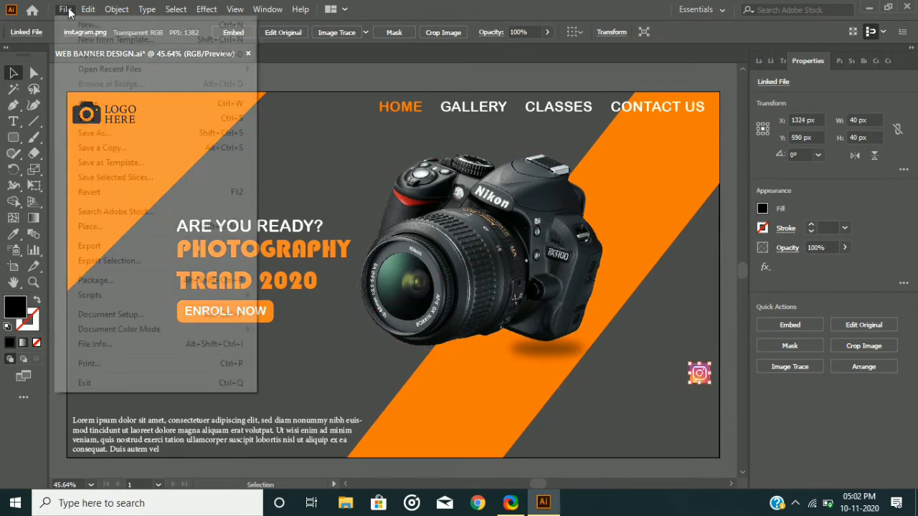
pyautogui.click(135, 226)
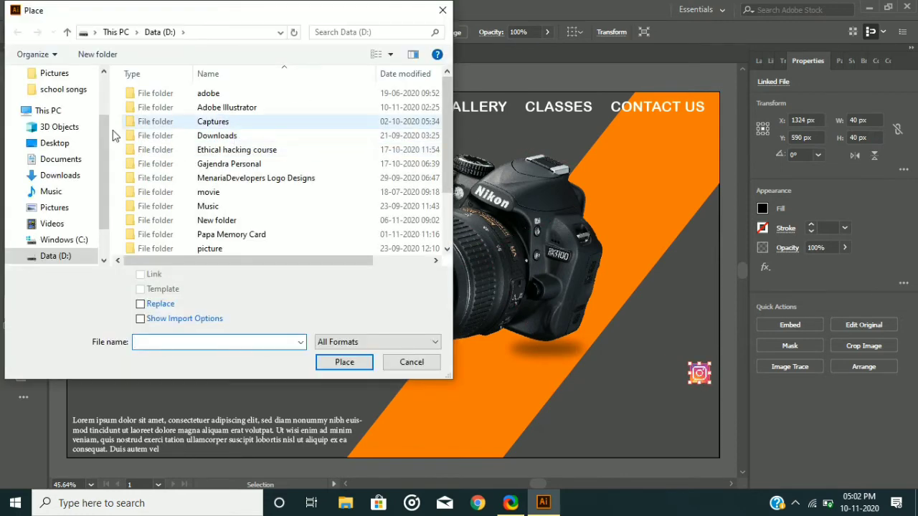
pyautogui.click(43, 176)
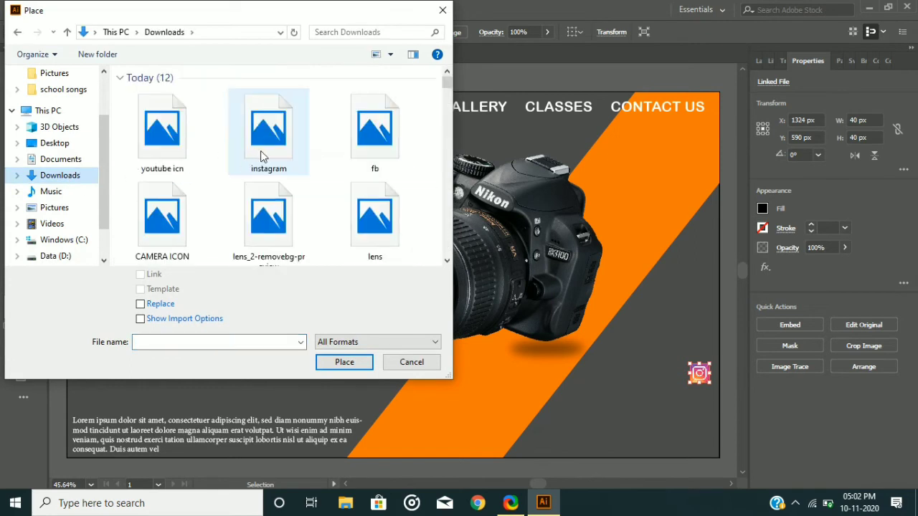
pyautogui.click(375, 132)
pyautogui.click(344, 362)
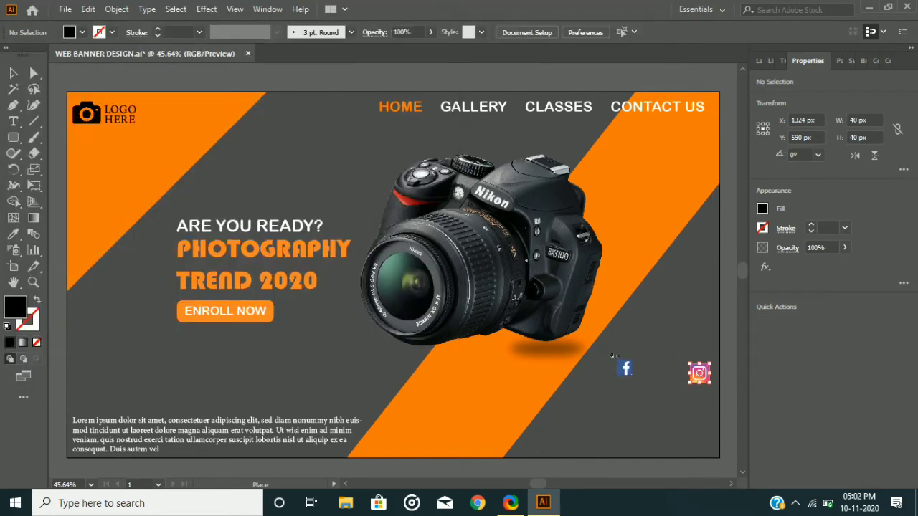
pyautogui.click(611, 357)
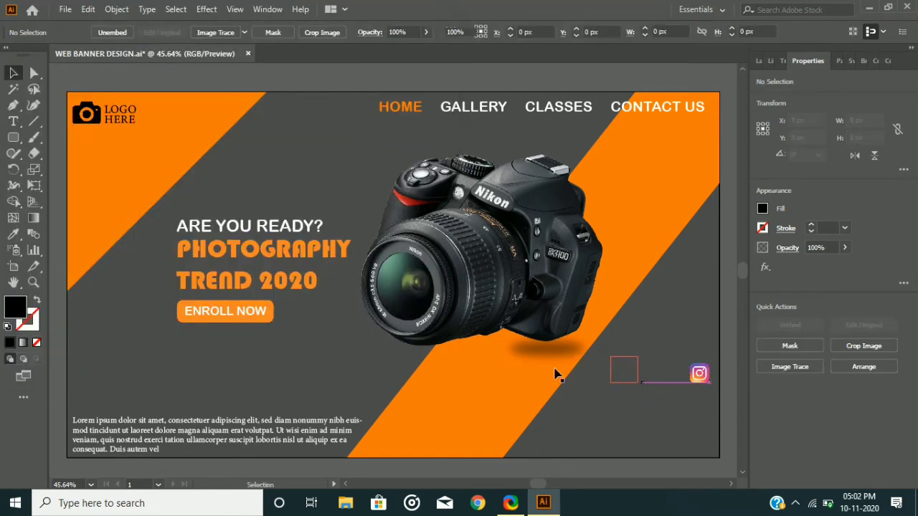
pyautogui.moveTo(632, 380); pyautogui.dragTo(689, 406)
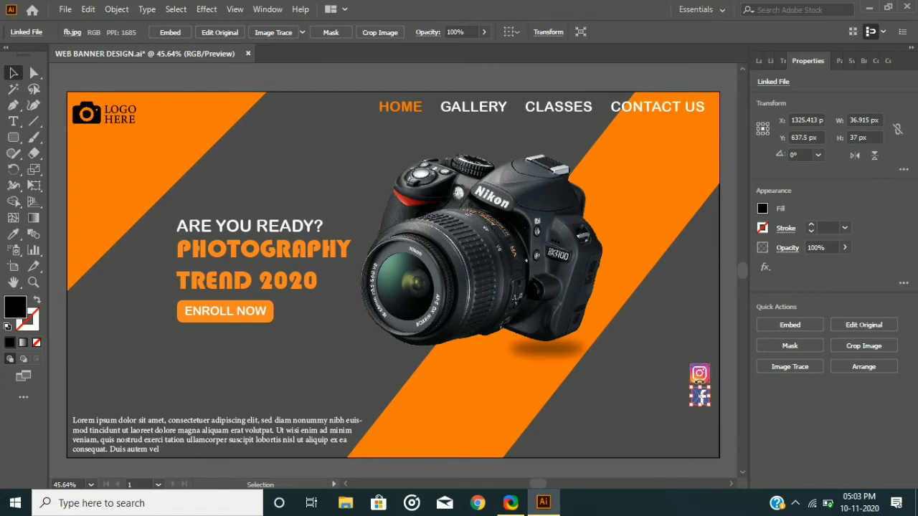
# Step: Place the "youtube icn" image beneath the Facebook icon at about 55 px wide
pyautogui.click(65, 9)
pyautogui.click(90, 226)
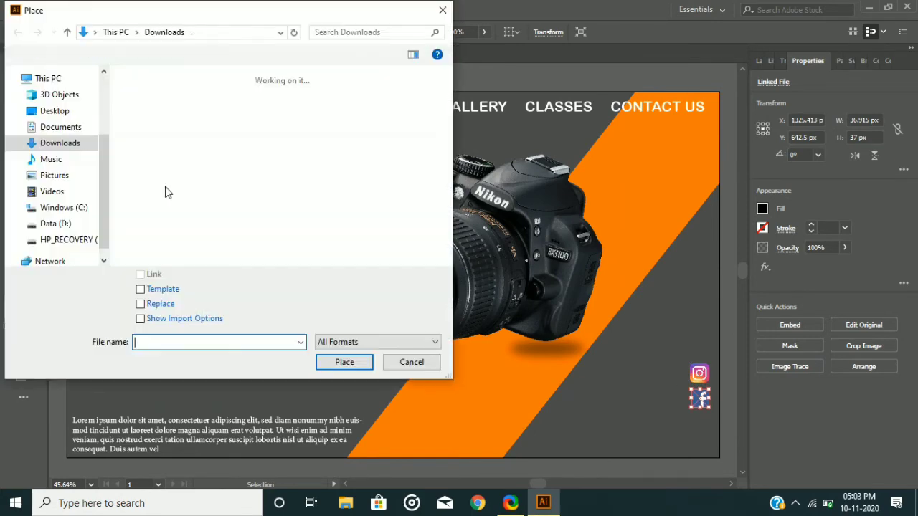
pyautogui.click(345, 362)
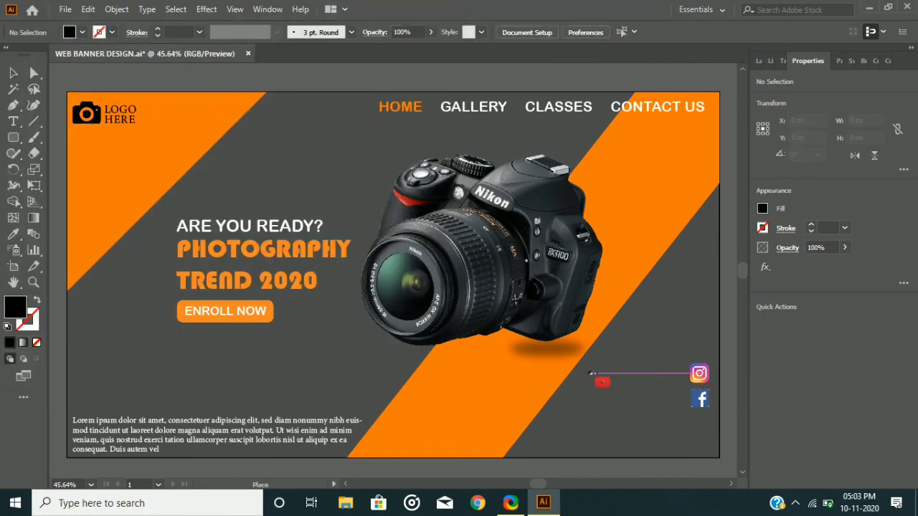
pyautogui.moveTo(588, 373); pyautogui.dragTo(678, 436)
# Step: Centre-align the Instagram, Facebook and YouTube icons horizontally and nudge them down and slightly away from the banner's right edge
pyautogui.keyDown('shift'); pyautogui.click(702, 399); pyautogui.keyUp('shift')
pyautogui.keyDown('shift'); pyautogui.click(699, 374); pyautogui.keyUp('shift')
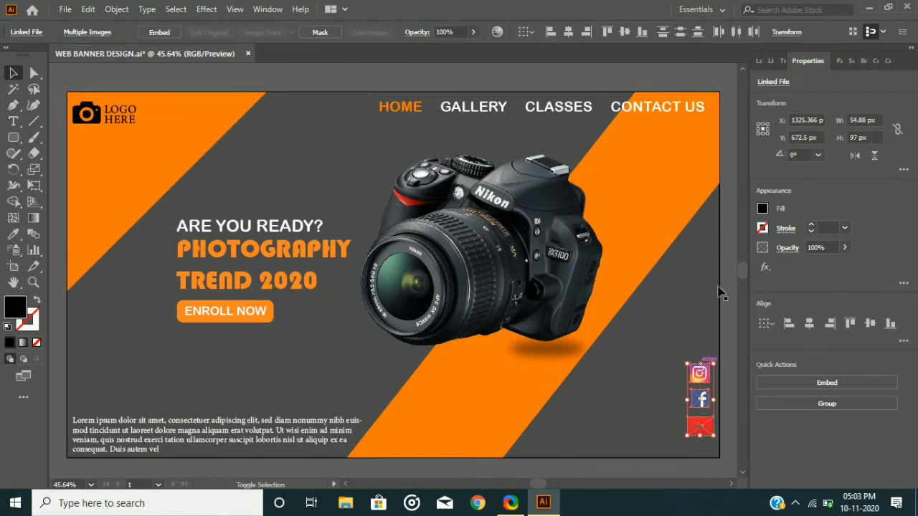
pyautogui.hotkey('shift', 'Down')
pyautogui.hotkey('shift', 'Down')
pyautogui.hotkey('shift', 'Down')
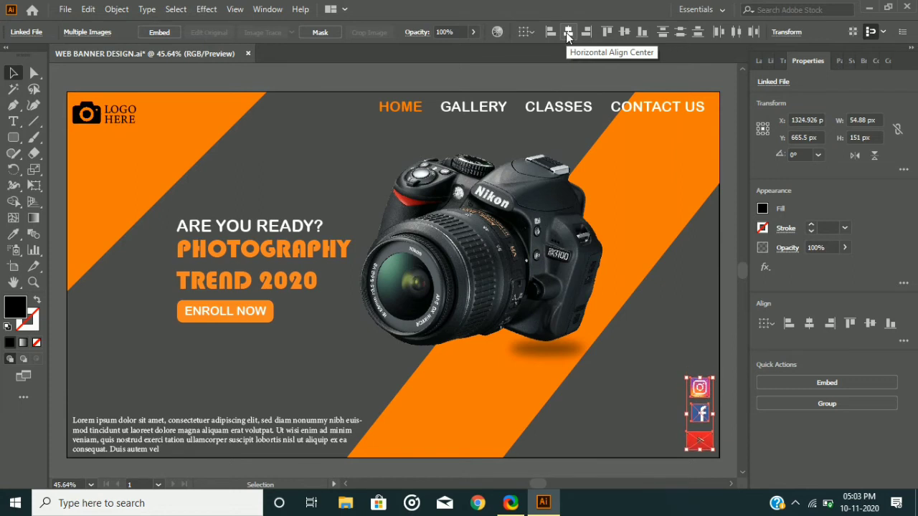
pyautogui.hotkey('shift', 'Left')
pyautogui.hotkey('shift', 'Left')
pyautogui.hotkey('shift', 'Left')
pyautogui.hotkey('shift', 'Right')
pyautogui.hotkey('shift', 'Right')
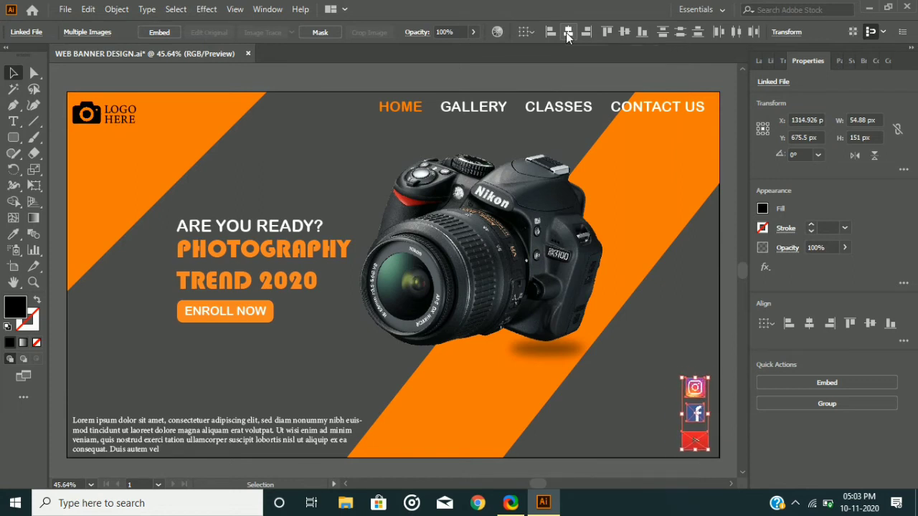
# Step: Draw a circle 73 px in diameter above the social media icons and fill it with white
pyautogui.moveTo(13, 134); pyautogui.dragTo(133, 166)
pyautogui.moveTo(660, 323); pyautogui.dragTo(695, 347)
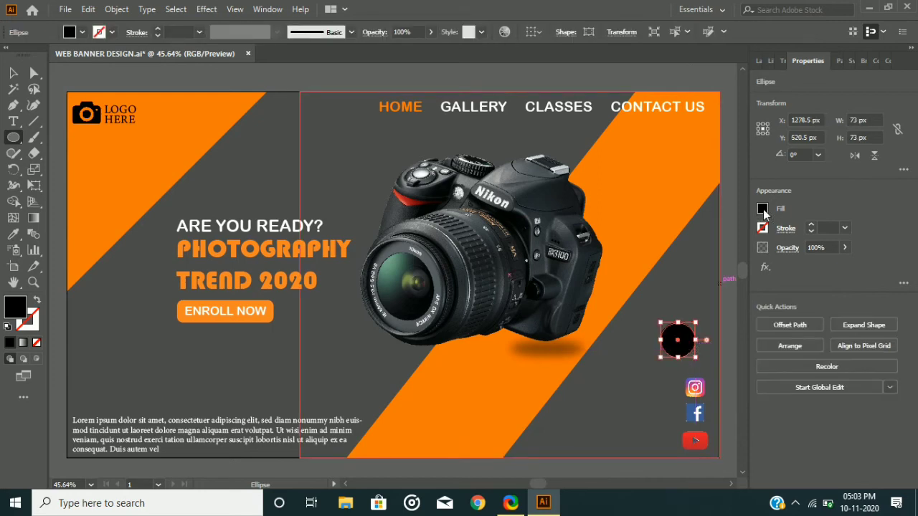
pyautogui.click(763, 209)
pyautogui.click(634, 256)
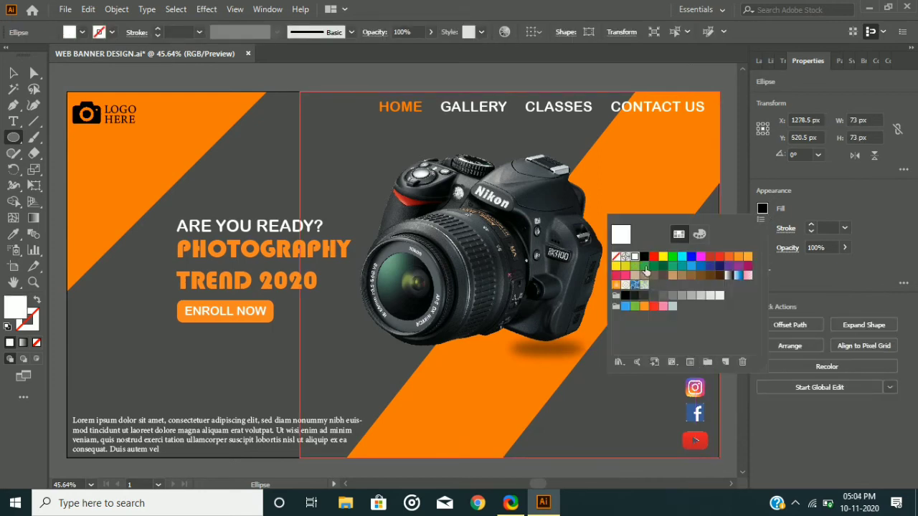
pyautogui.click(693, 392)
pyautogui.press('v')
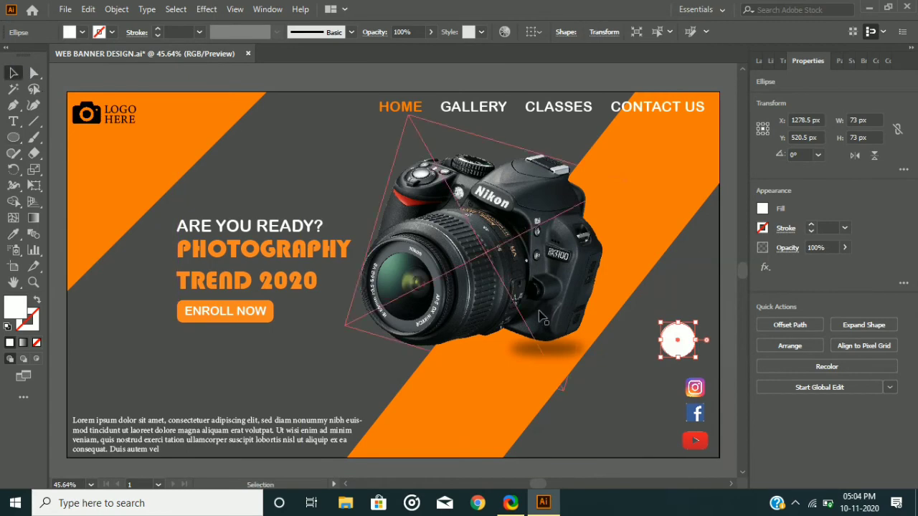
# Step: Move the Instagram icon onto the centre of the white circle and bring it to the front
pyautogui.scroll(3, 690, 358)
pyautogui.hscroll(2, 692, 359)
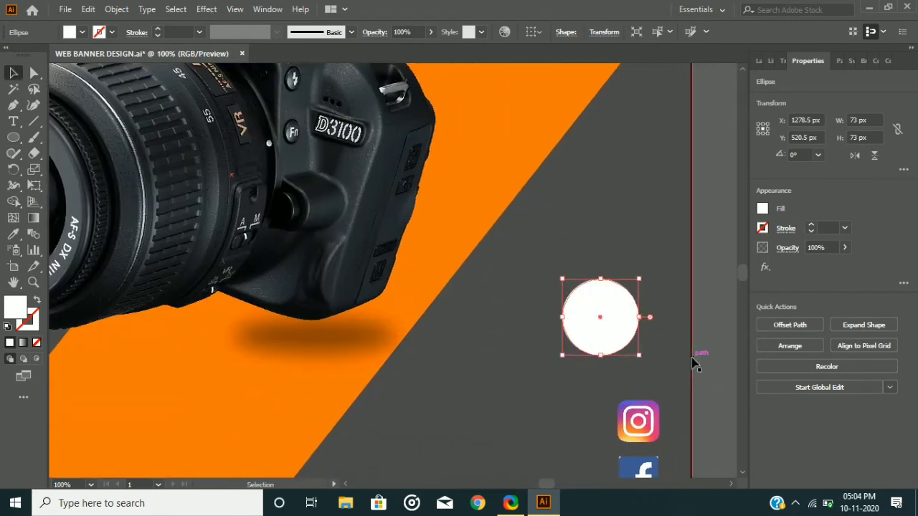
pyautogui.scroll(-3, 692, 361)
pyautogui.moveTo(633, 311); pyautogui.dragTo(592, 206)
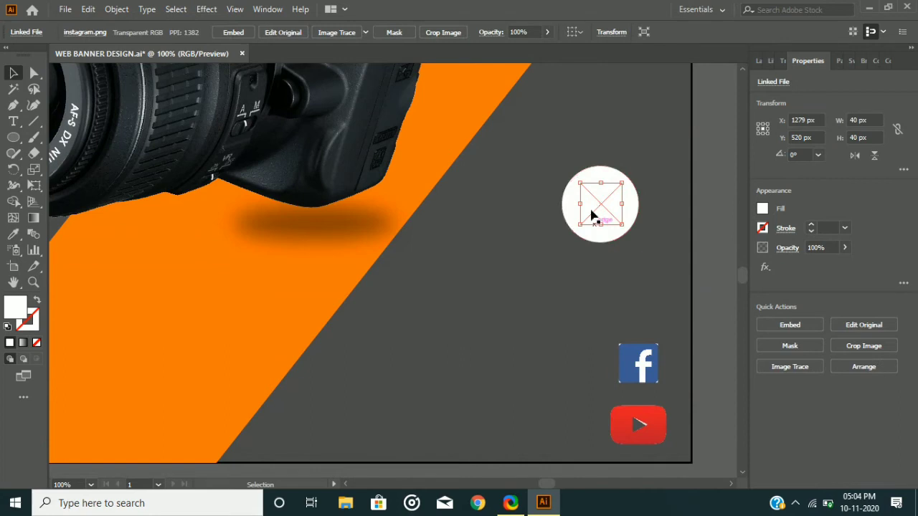
pyautogui.rightClick(601, 204)
pyautogui.moveTo(652, 322)
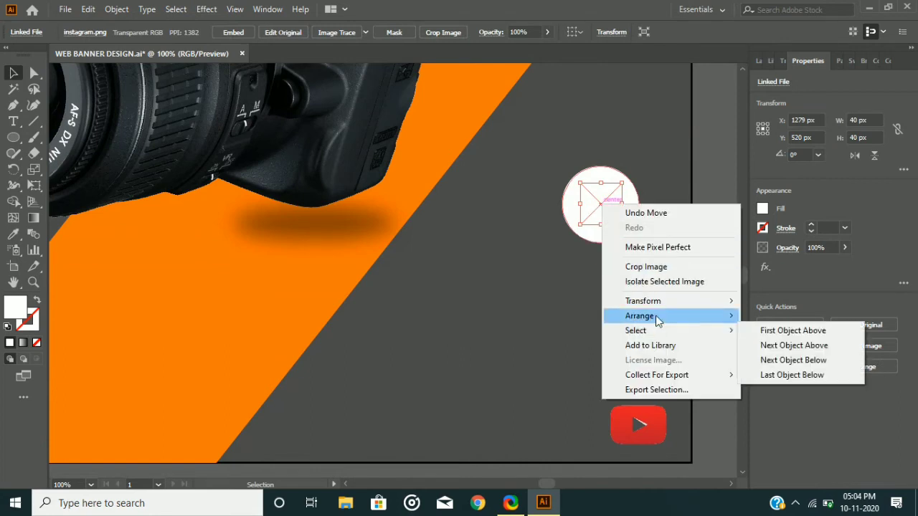
pyautogui.click(782, 317)
pyautogui.click(594, 241)
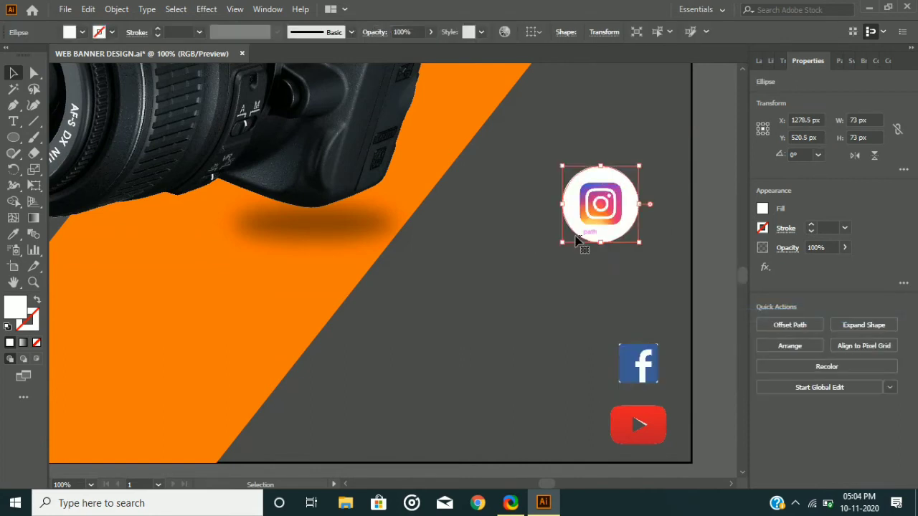
# Step: Shrink the white circle to about 63 px and set the Facebook and YouTube icons on copies of it stacked below
pyautogui.moveTo(562, 242); pyautogui.dragTo(609, 391)
pyautogui.moveTo(639, 423); pyautogui.dragTo(578, 377)
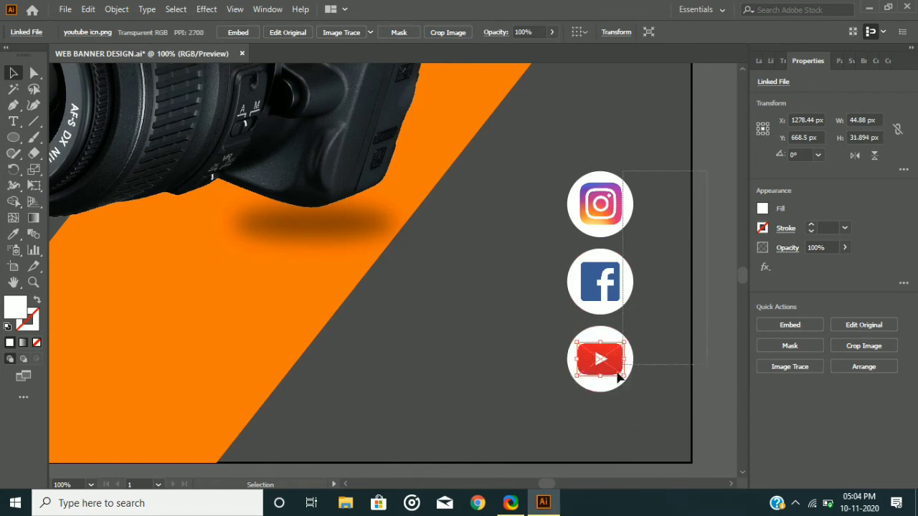
# Step: Select all three social media icons with their circles and move them together toward the banner's lower right corner
pyautogui.hotkey('ctrl', 'a')
pyautogui.keyDown('shift'); pyautogui.click(596, 207); pyautogui.keyUp('shift')
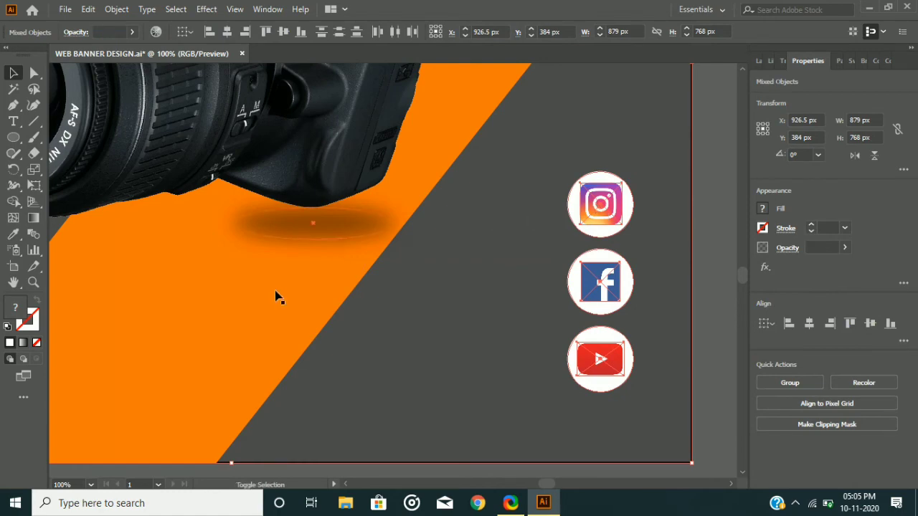
pyautogui.keyDown('shift'); pyautogui.click(304, 236); pyautogui.keyUp('shift')
pyautogui.keyDown('shift'); pyautogui.click(234, 336); pyautogui.keyUp('shift')
pyautogui.moveTo(599, 204); pyautogui.dragTo(640, 270)
pyautogui.press('Left')
pyautogui.press('Left')
pyautogui.press('Left')
pyautogui.press('Left')
pyautogui.press('Left')
pyautogui.press('Left')
pyautogui.press('Left')
pyautogui.press('Left')
pyautogui.press('Left')
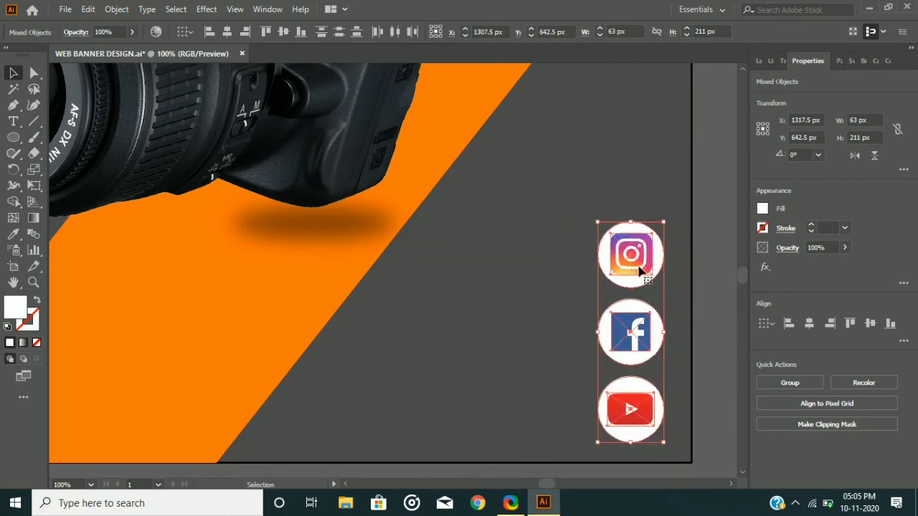
pyautogui.click(714, 190)
# Step: Examine the complete banner layout, including the headline and the placement of the social media icons
pyautogui.scroll(-4, 667, 195)
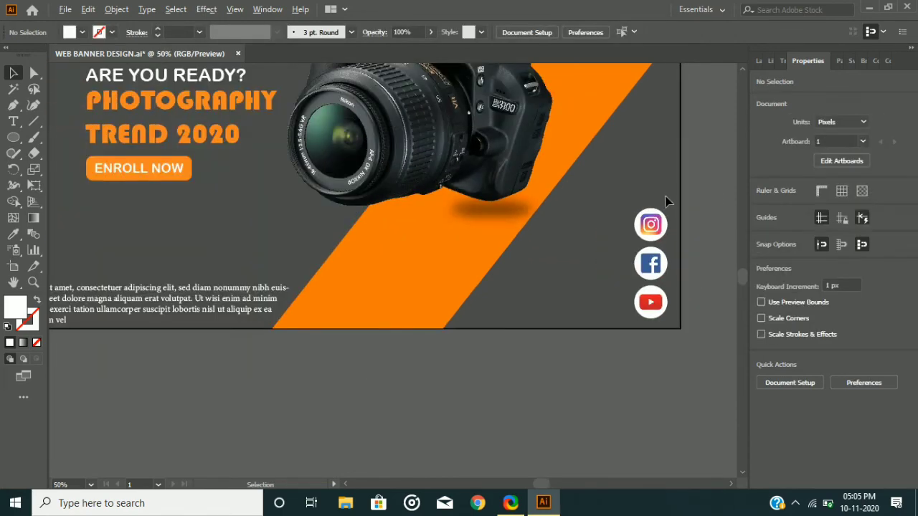
pyautogui.scroll(2, 511, 274)
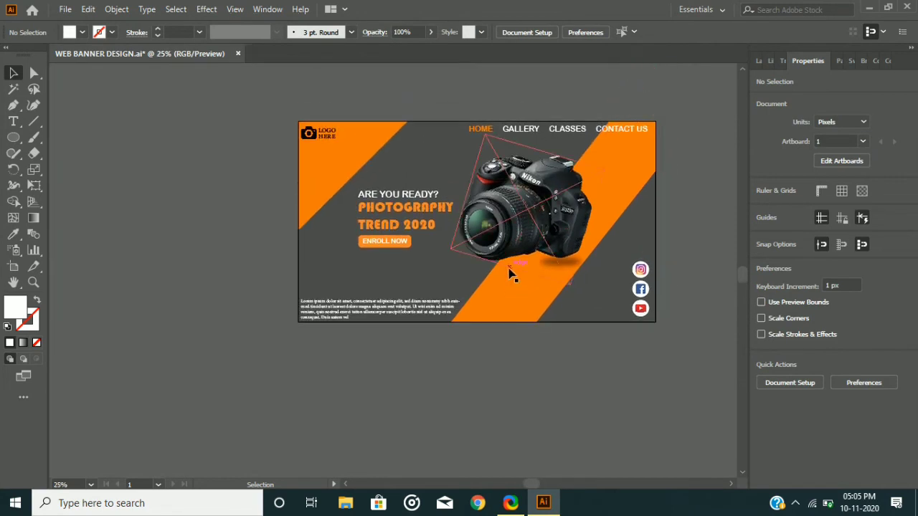
pyautogui.scroll(1, 511, 274)
pyautogui.scroll(1, 234, 256)
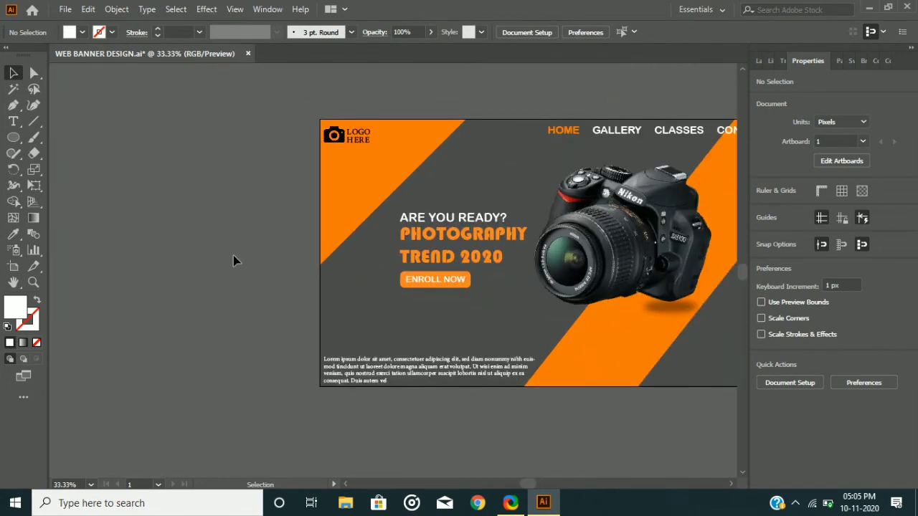
pyautogui.hscroll(4, 233, 256)
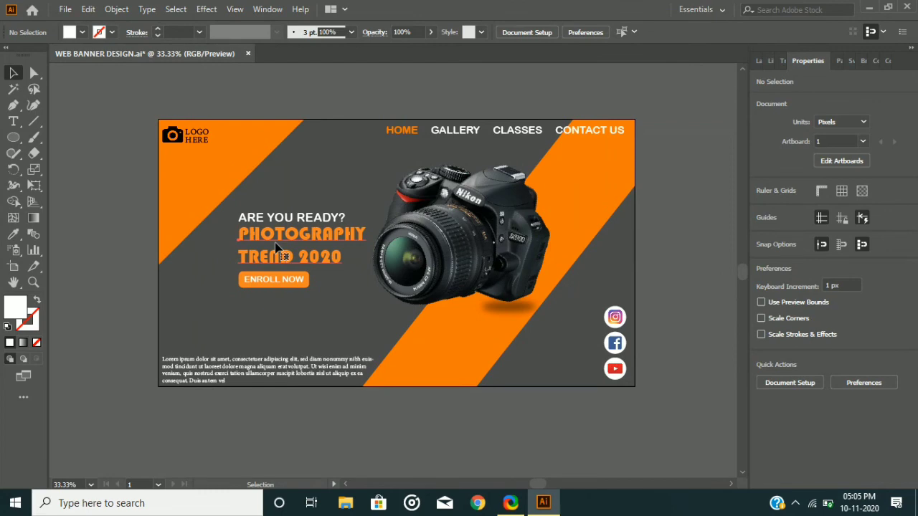
pyautogui.click(276, 247)
pyautogui.scroll(1, 445, 216)
pyautogui.scroll(-1, 354, 230)
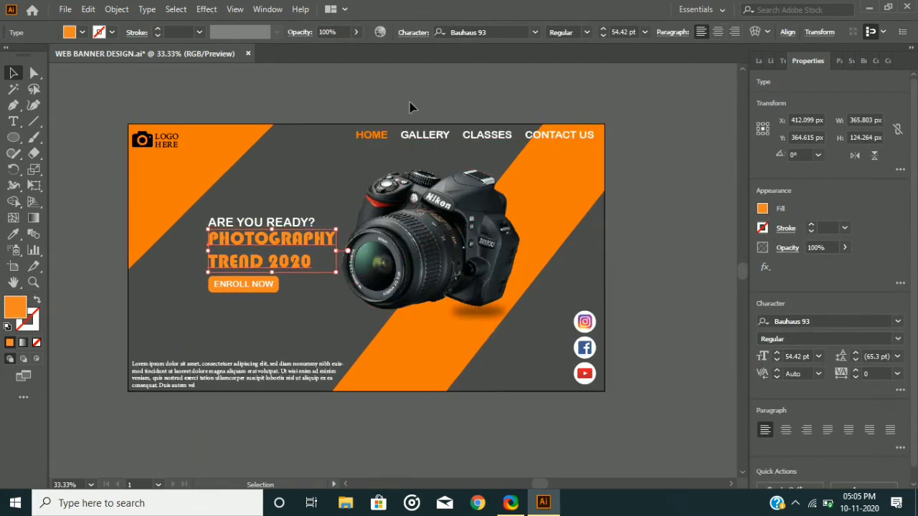
# Step: Deselect the headline and save the changes to the banner file
pyautogui.click(71, 266)
pyautogui.click(63, 12)
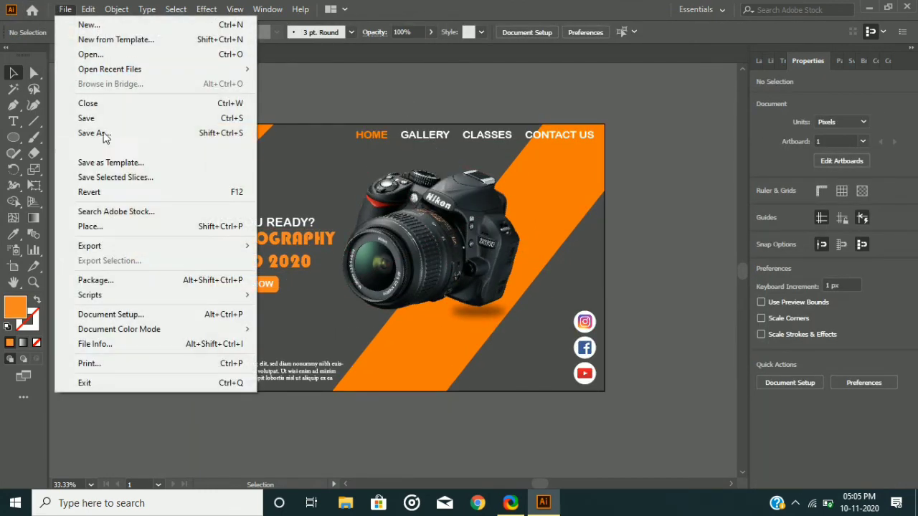
pyautogui.click(107, 117)
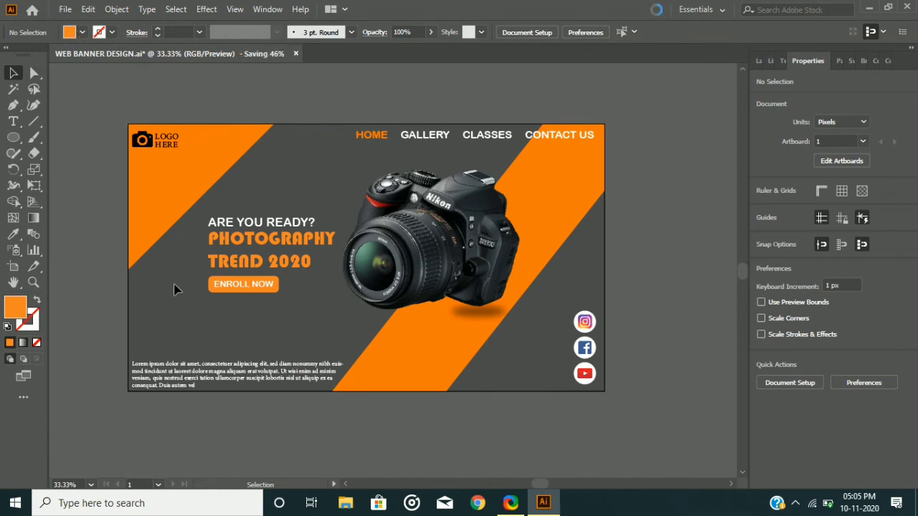
# Step: Place the lens image at about 231 px wide, overhanging the banner's left edge just above the paragraph
pyautogui.click(65, 10)
pyautogui.click(113, 227)
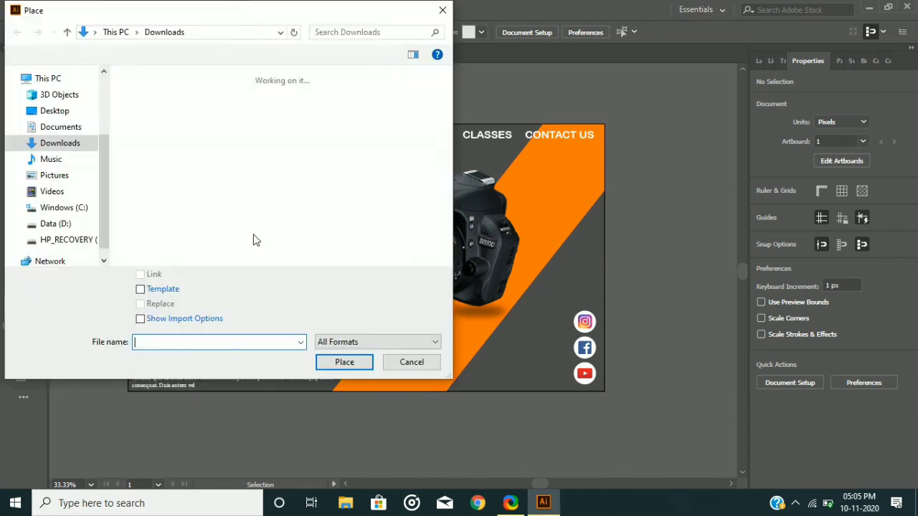
pyautogui.click(374, 208)
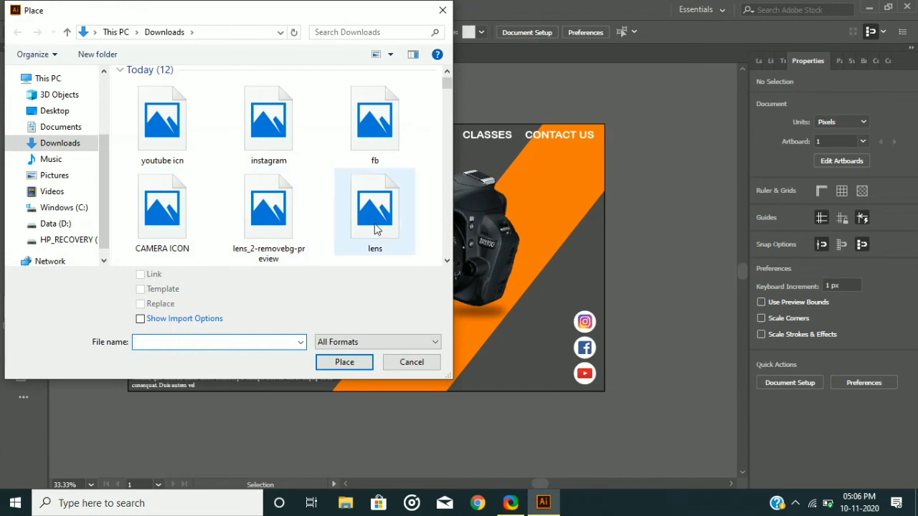
pyautogui.click(344, 361)
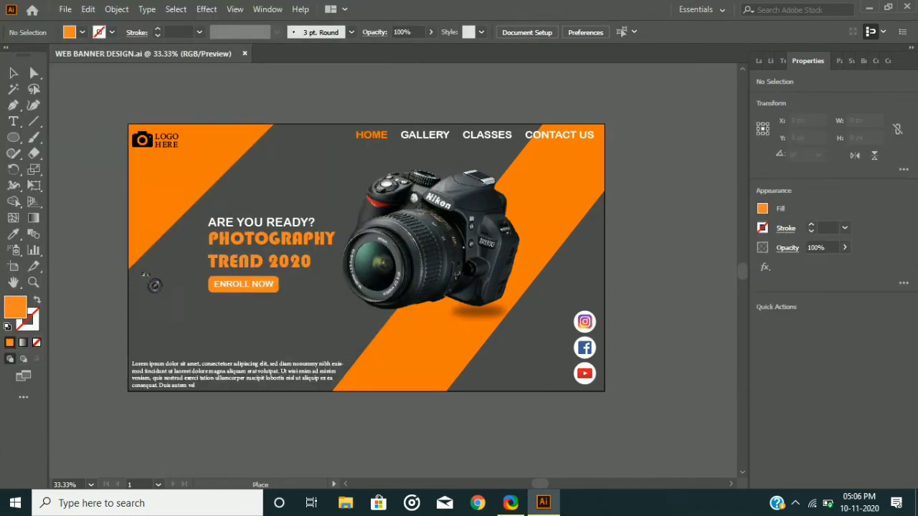
pyautogui.moveTo(129, 264); pyautogui.dragTo(208, 345)
pyautogui.moveTo(167, 302); pyautogui.dragTo(141, 304)
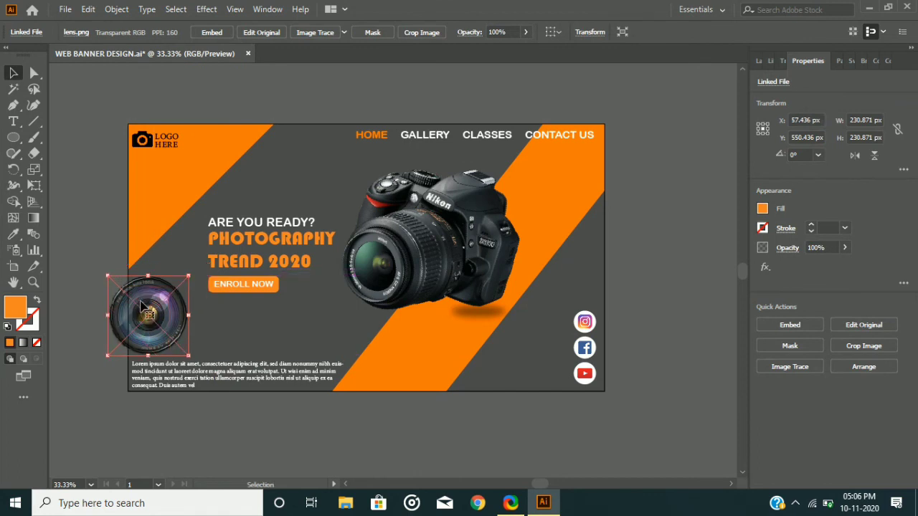
pyautogui.hotkey('shift', 'Up')
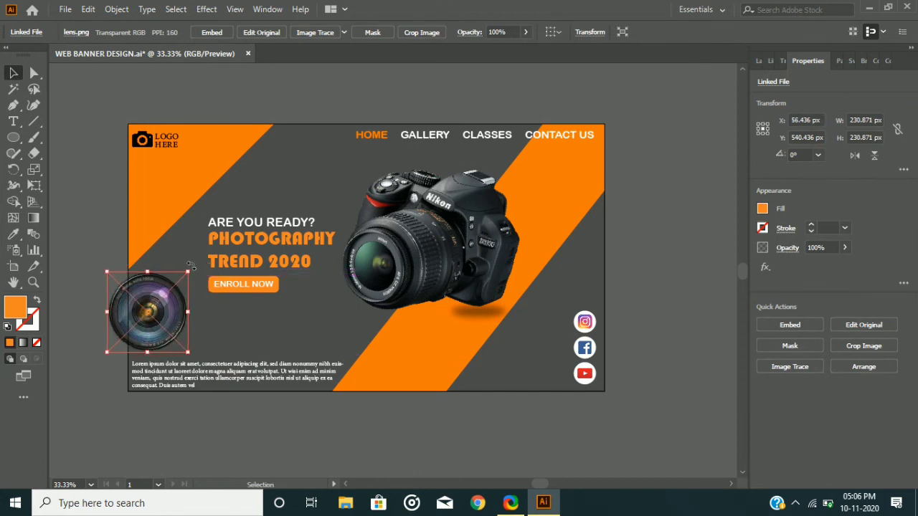
# Step: Enlarge the lens image to about 272 px and nudge it slightly down and left
pyautogui.moveTo(189, 271); pyautogui.dragTo(203, 257)
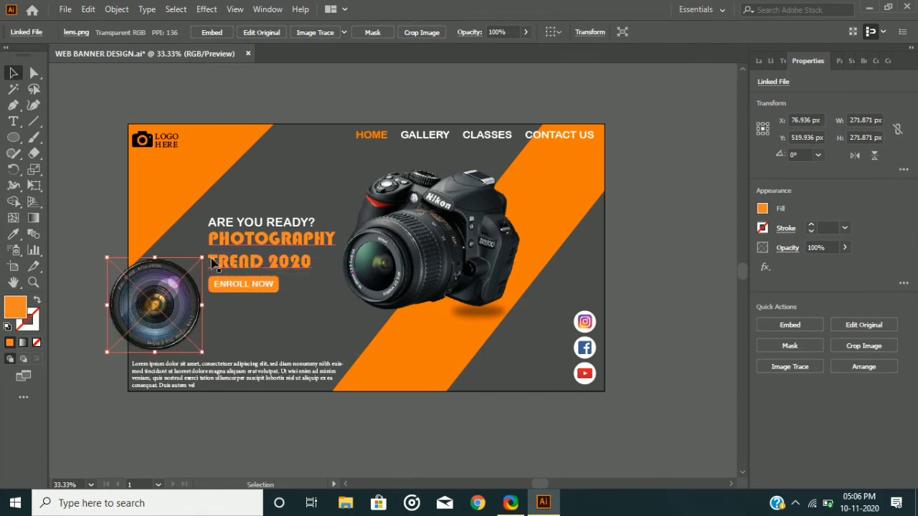
pyautogui.hotkey('shift', 'Down')
pyautogui.hotkey('shift', 'Down')
pyautogui.hotkey('shift', 'Left')
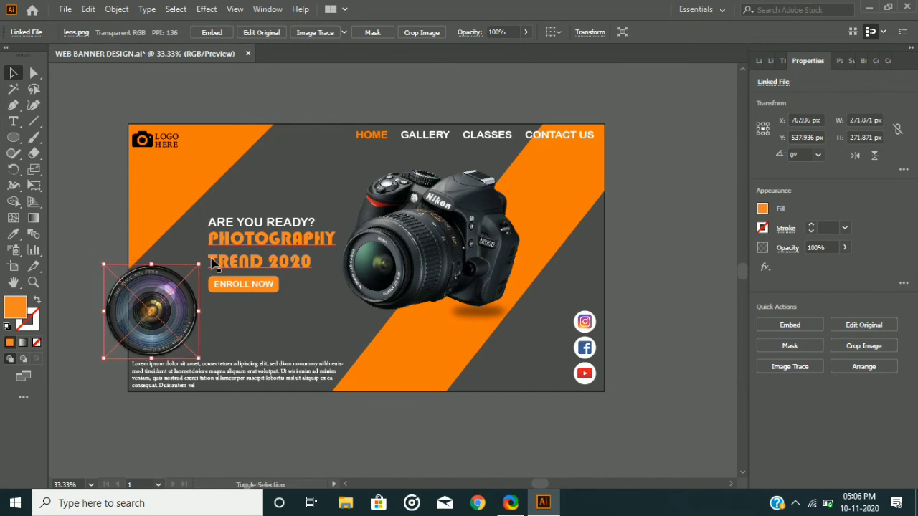
# Step: Adjust the lens image's horizontal position to X about 76 px, overhanging the banner's left edge, and deselect it
pyautogui.hotkey('shift', 'Left')
pyautogui.hotkey('shift', 'Left')
pyautogui.hotkey('shift', 'Left')
pyautogui.hotkey('shift', 'Left')
pyautogui.hotkey('shift', 'Left')
pyautogui.hotkey('shift', 'Left')
pyautogui.press('Left')
pyautogui.press('Left')
pyautogui.press('Left')
pyautogui.press('Left')
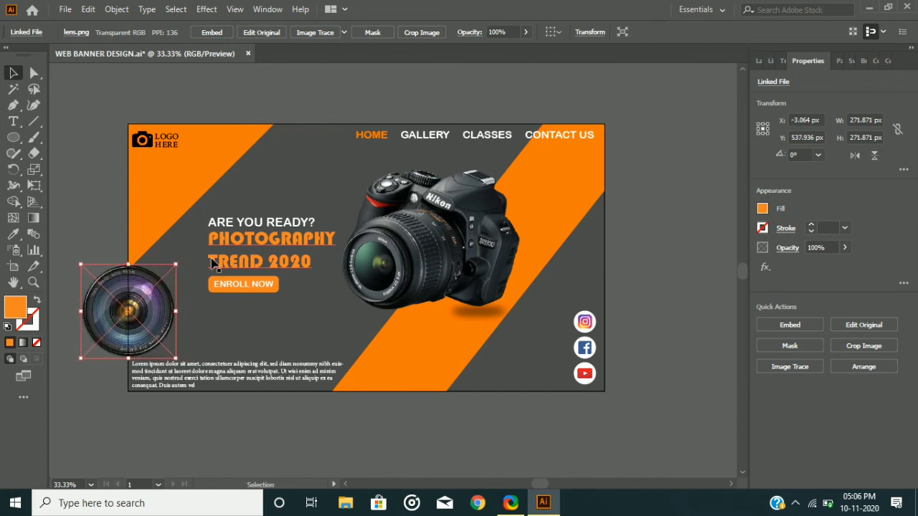
pyautogui.hotkey('shift', 'Right')
pyautogui.hotkey('shift', 'Right')
pyautogui.hotkey('shift', 'Right')
pyautogui.hotkey('shift', 'Right')
pyautogui.hotkey('shift', 'Right')
pyautogui.hotkey('shift', 'Right')
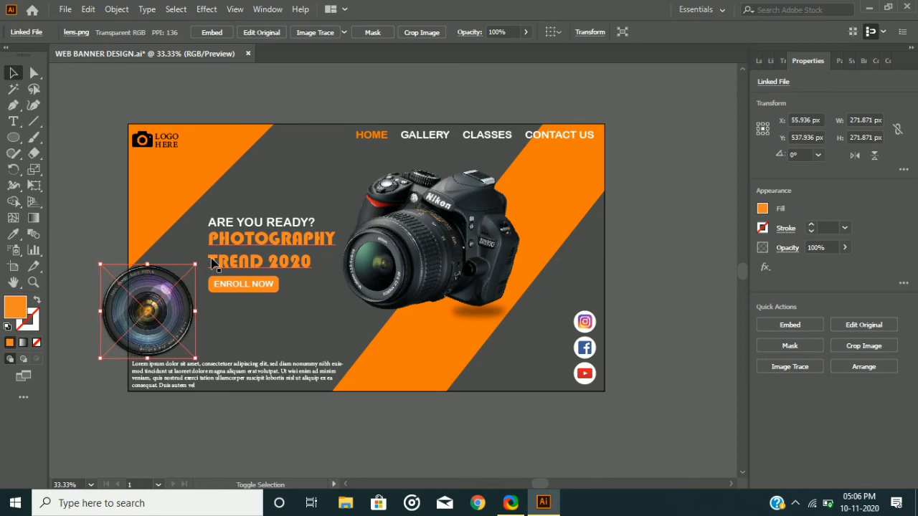
pyautogui.press('Right')
pyautogui.press('Right')
pyautogui.press('Right')
pyautogui.hotkey('shift', 'Right')
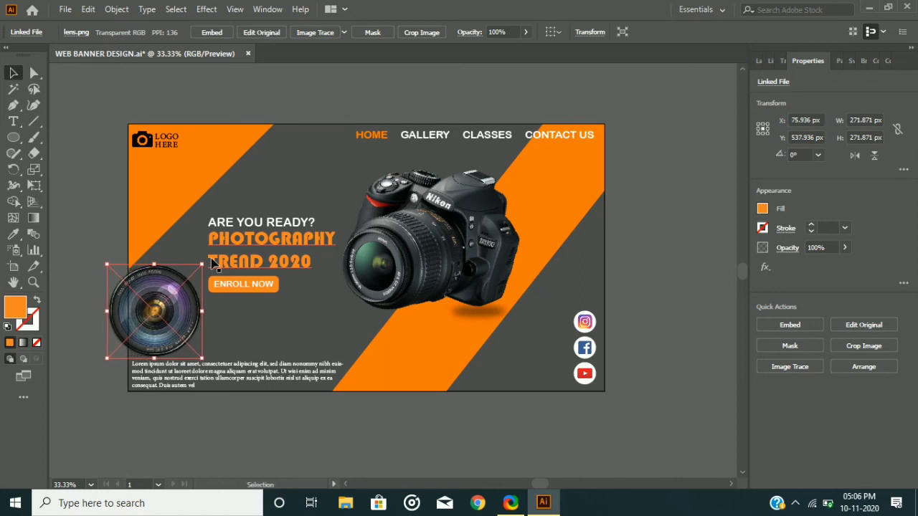
pyautogui.click(86, 335)
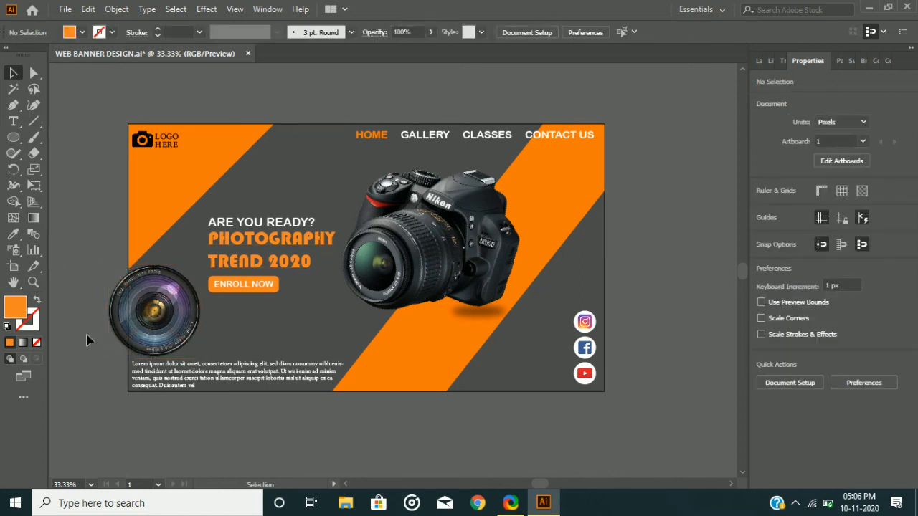
# Step: Resize the lens image slightly to about 272.1 px and draw a 222 × 273 px rectangle over its part inside the banner
pyautogui.click(154, 337)
pyautogui.moveTo(202, 356)
pyautogui.mouseDown()
pyautogui.moveTo(194, 354)
pyautogui.moveTo(205, 364)
pyautogui.mouseUp()
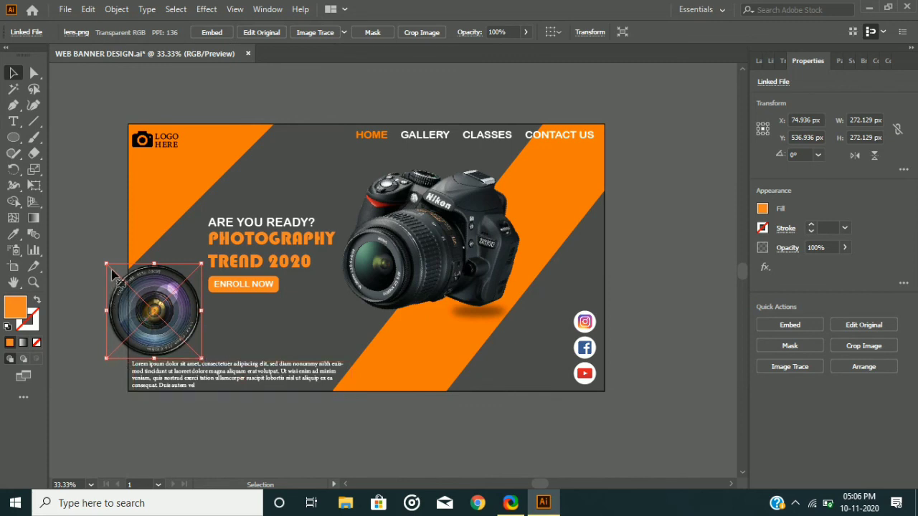
pyautogui.click(13, 137)
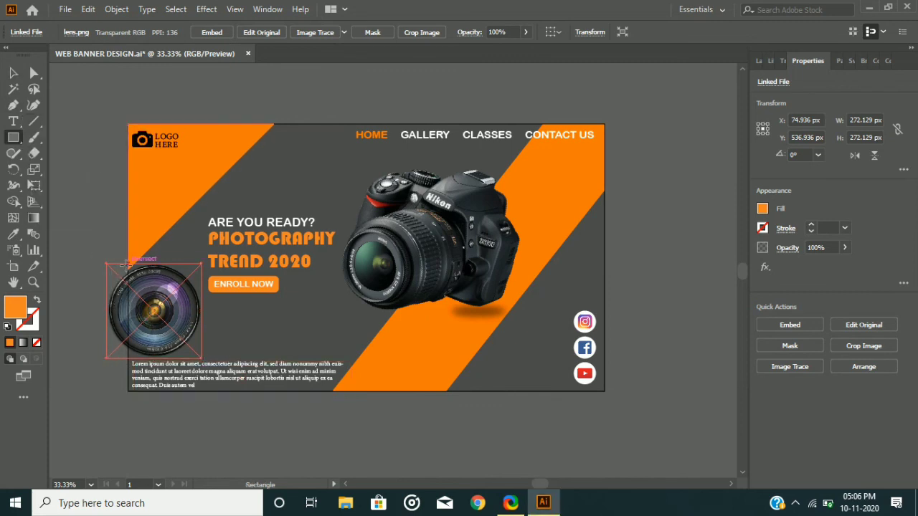
pyautogui.moveTo(128, 264); pyautogui.dragTo(205, 358)
pyautogui.press('v')
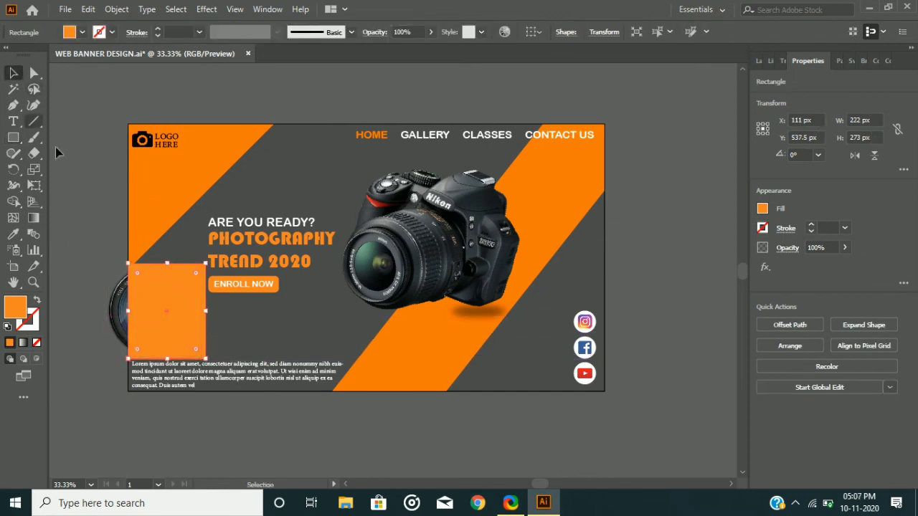
# Step: Clip the lens image with the rectangle using a clipping mask and nudge the clipped lens down to Y 542.5 px
pyautogui.keyDown('shift'); pyautogui.click(119, 316); pyautogui.keyUp('shift')
pyautogui.click(117, 8)
pyautogui.moveTo(259, 470)
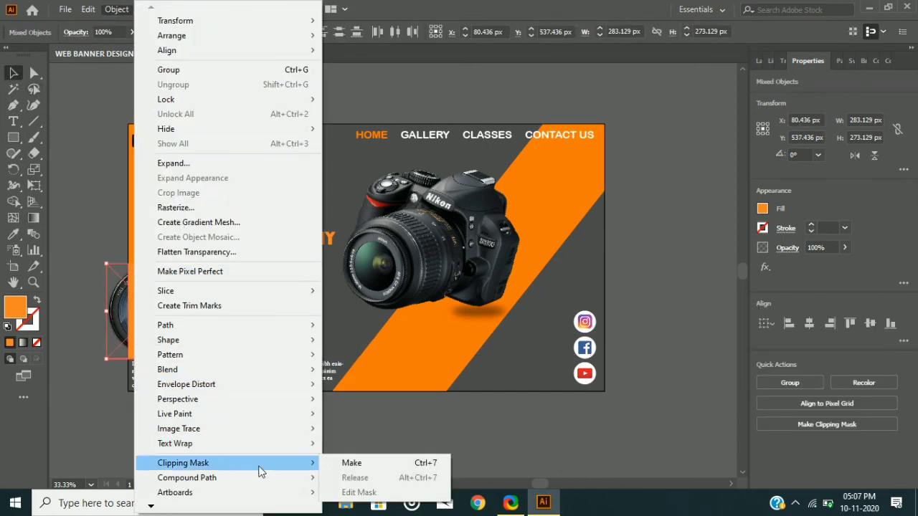
pyautogui.click(351, 463)
pyautogui.click(136, 440)
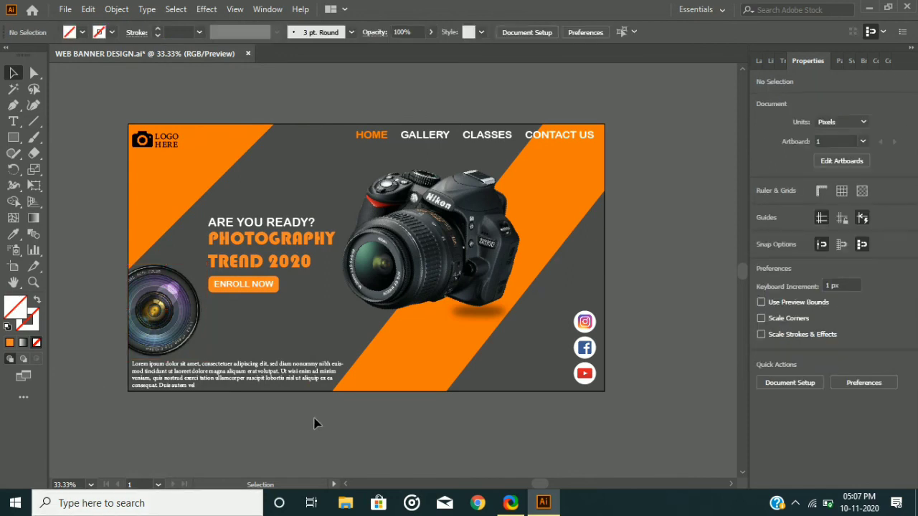
pyautogui.click(163, 315)
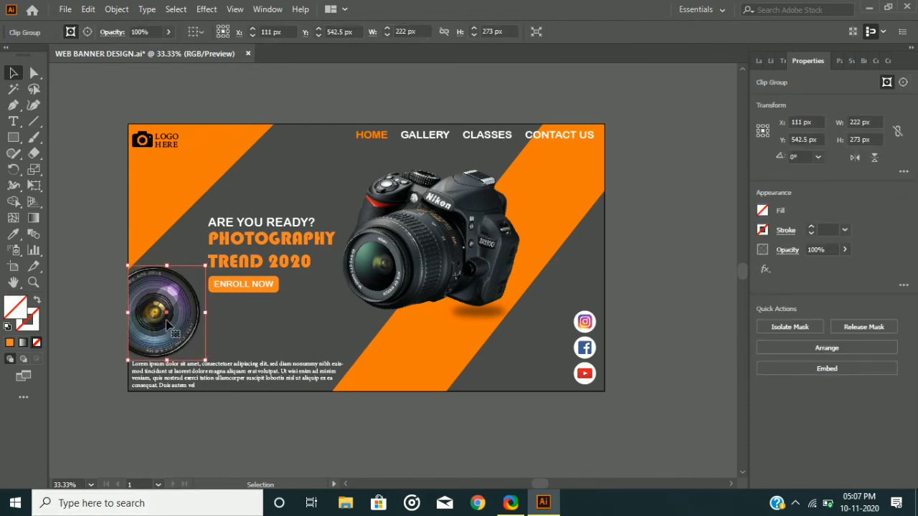
pyautogui.click(211, 91)
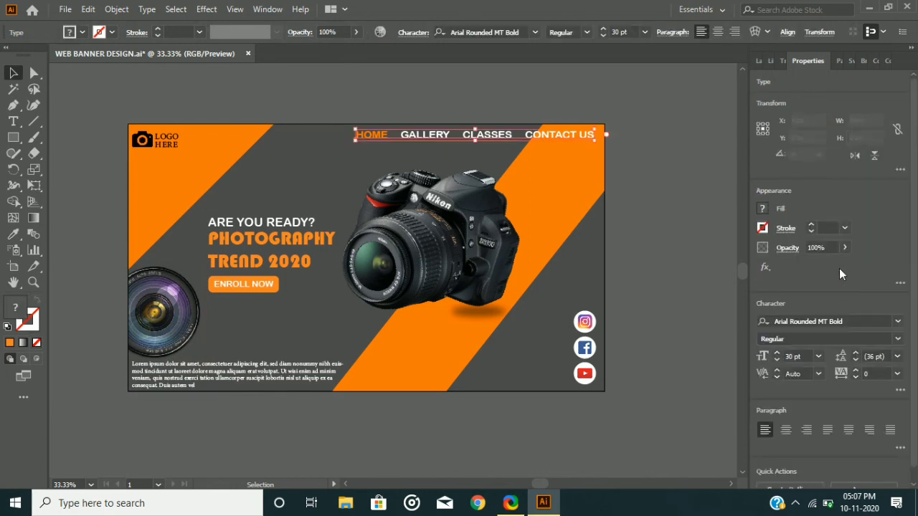
# Step: Try other fonts on the navigation text, such as Myriad Variable Concept, Segoe UI Emoji, Bahnschrift and Source Sans Variable
pyautogui.click(897, 322)
pyautogui.press('Down')
pyautogui.press('Down')
pyautogui.press('Down')
pyautogui.press('Down')
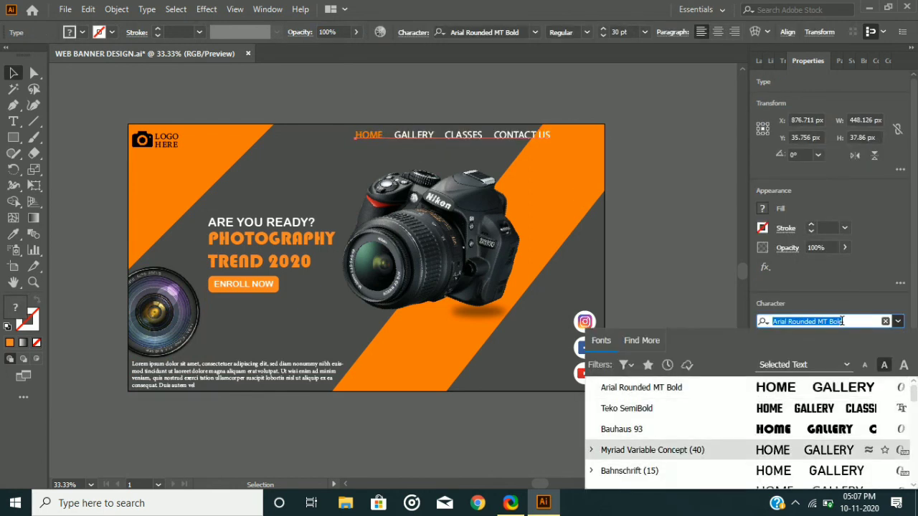
pyautogui.press('Down')
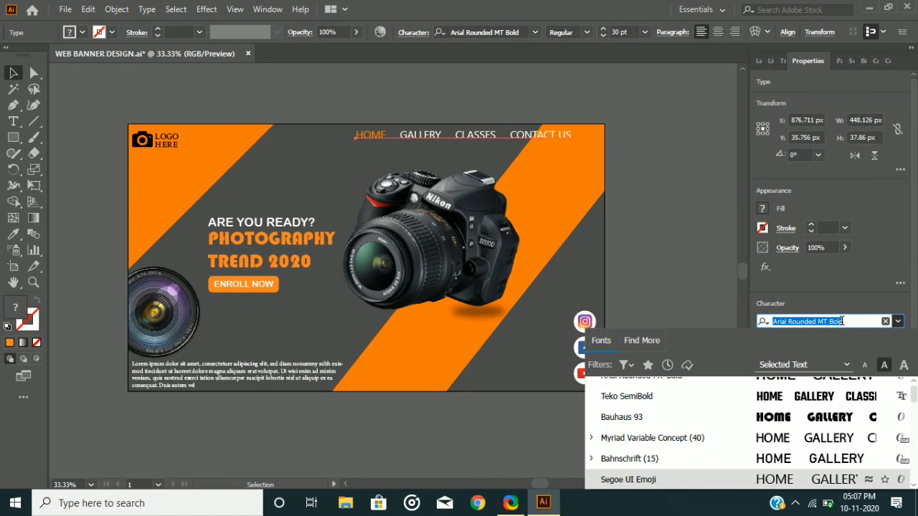
pyautogui.press('Down')
pyautogui.press('Down')
pyautogui.press('Down')
pyautogui.press('Down')
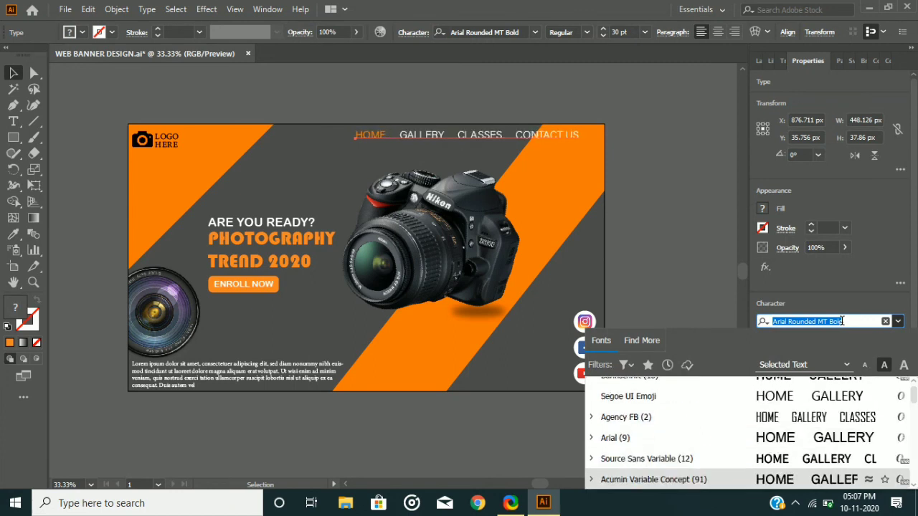
pyautogui.press('Down')
pyautogui.press('Down')
pyautogui.press('Up')
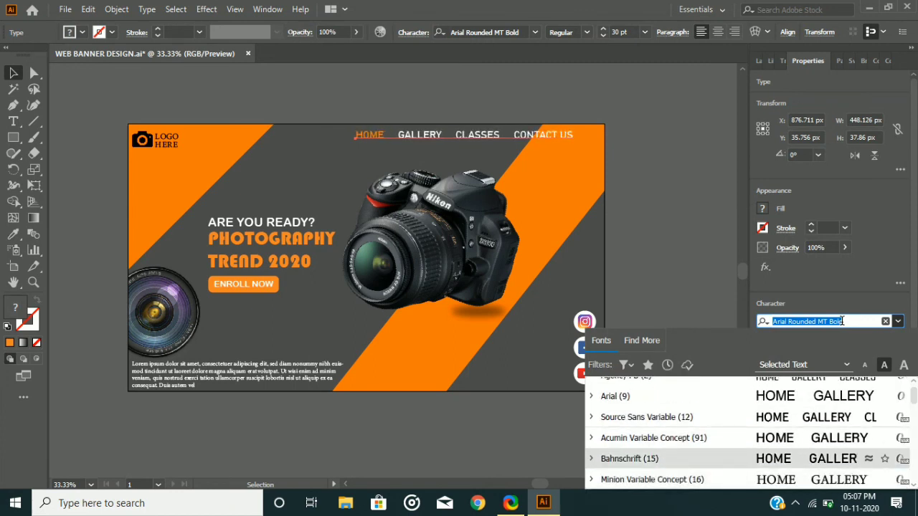
pyautogui.press('Down')
pyautogui.press('Down')
pyautogui.press('Down')
pyautogui.press('Up')
pyautogui.press('Down')
pyautogui.press('Down')
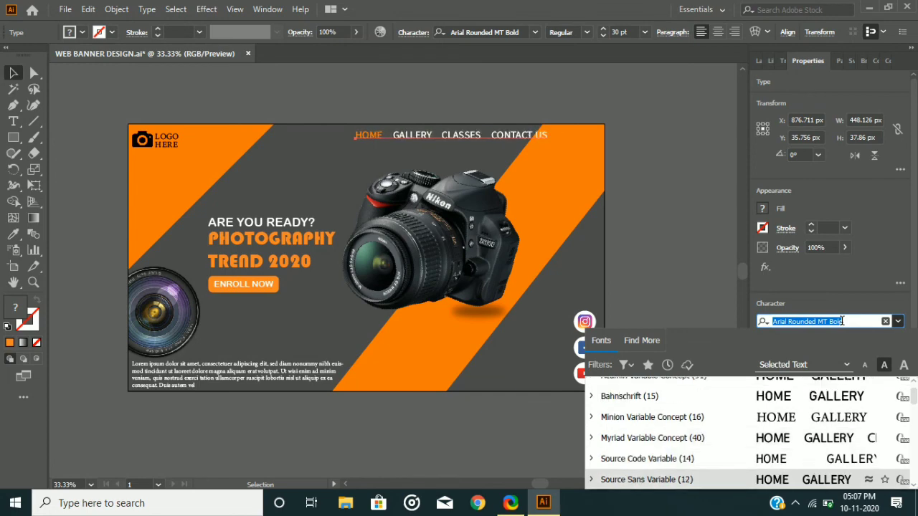
pyautogui.press('Return')
pyautogui.click(434, 104)
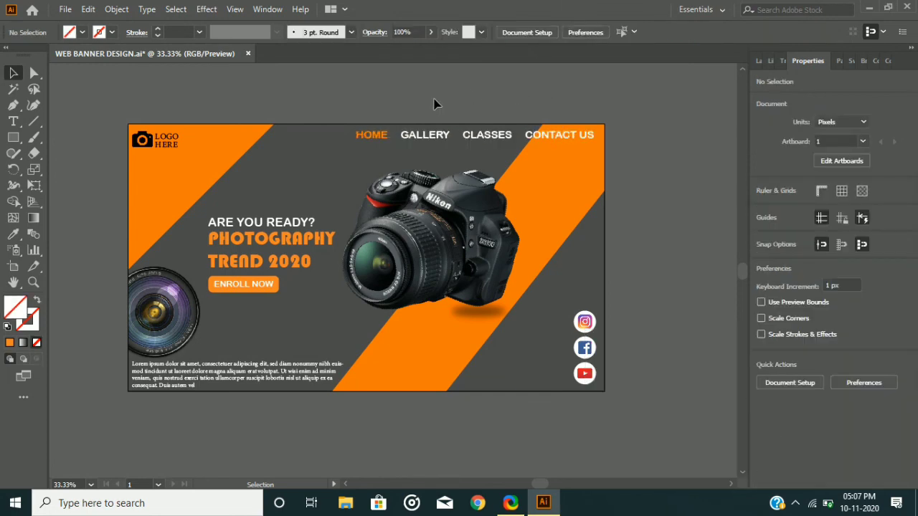
# Step: Save the finished banner file with the clipped lens image
pyautogui.click(64, 8)
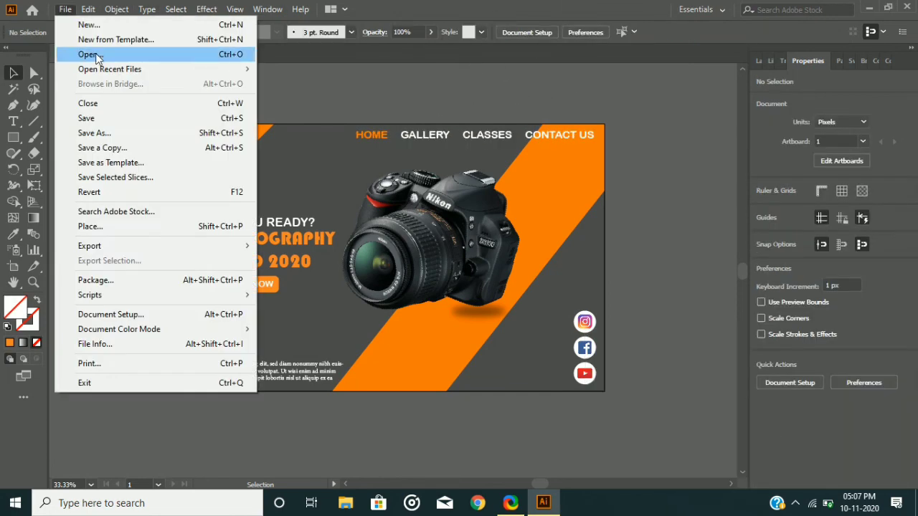
pyautogui.click(126, 121)
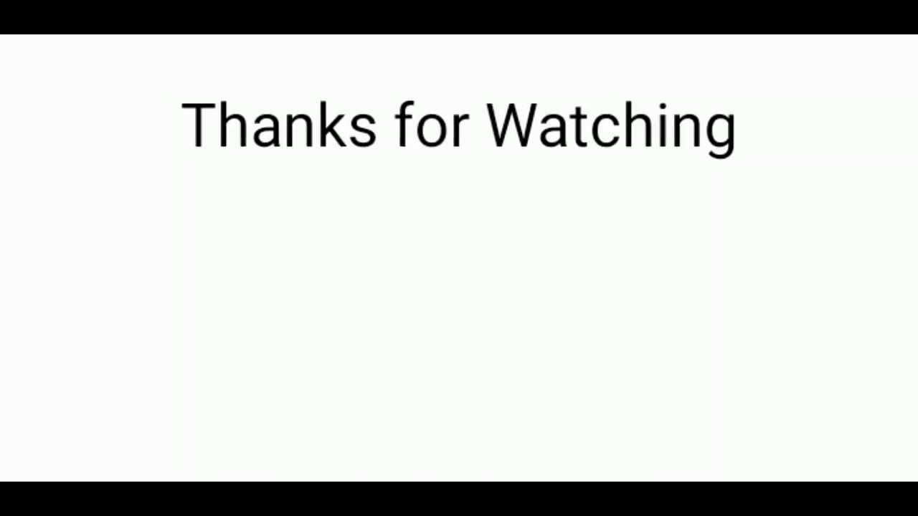